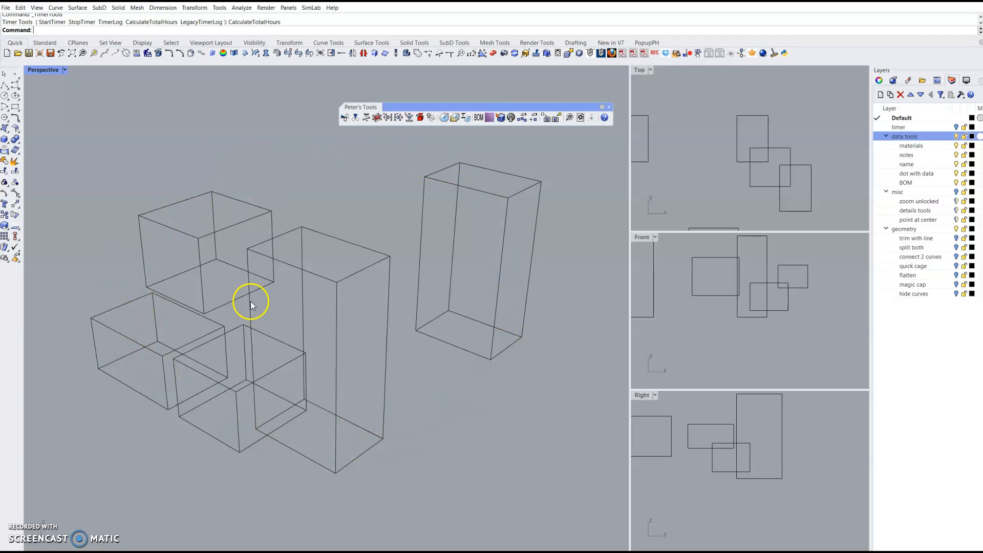
Start the project timer and stop it again.
{"action": "left_click", "coordinate": [445, 118]}
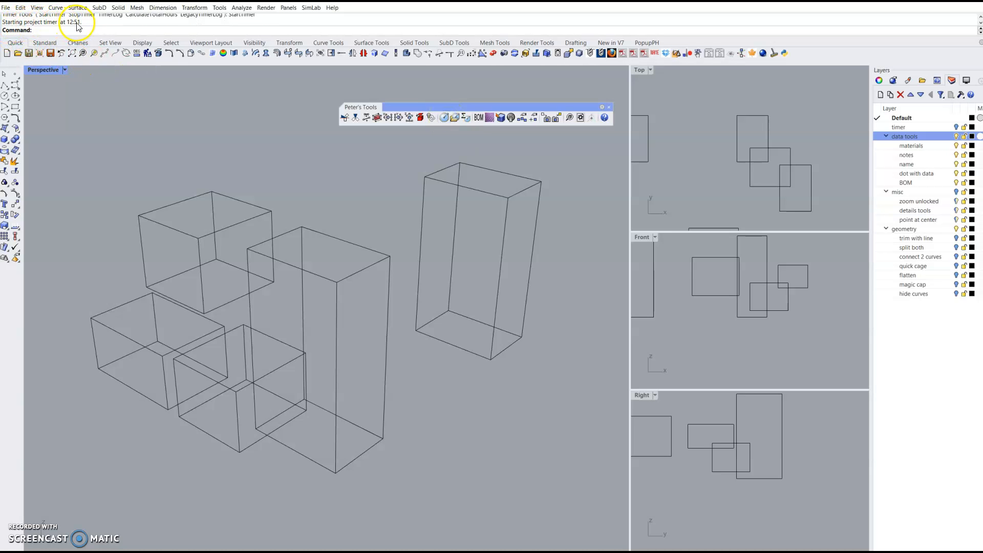
{"action": "right_click", "coordinate": [446, 118]}
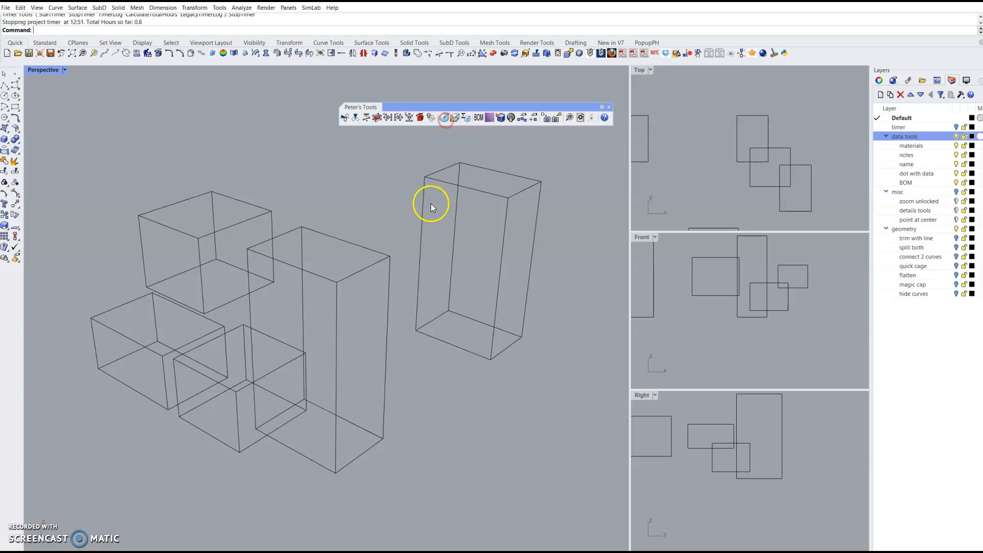
Review the entries in the local timer log and calculate the total project hours, declining the copy to the clipboard.
{"action": "left_click", "coordinate": [454, 118]}
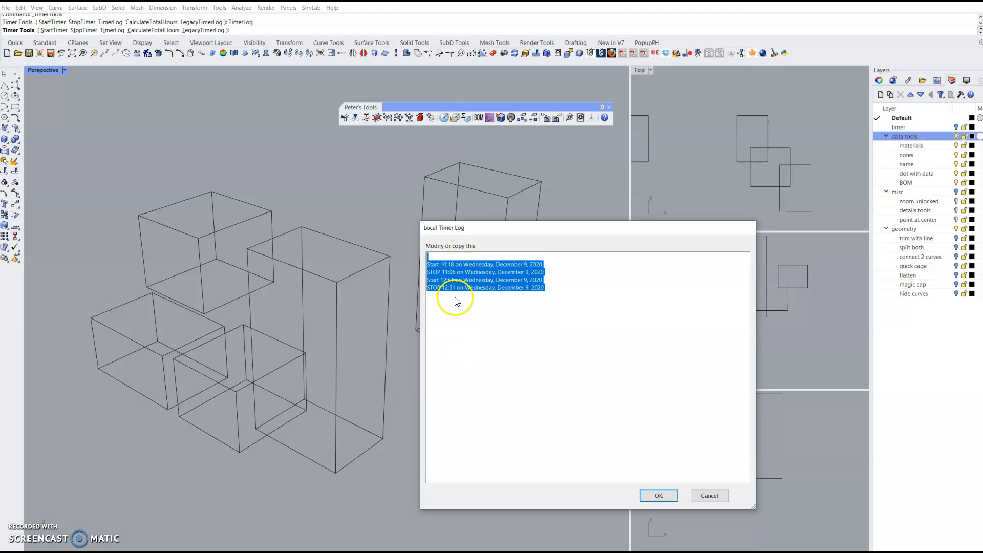
{"action": "left_click", "coordinate": [467, 275]}
{"action": "left_click", "coordinate": [476, 266]}
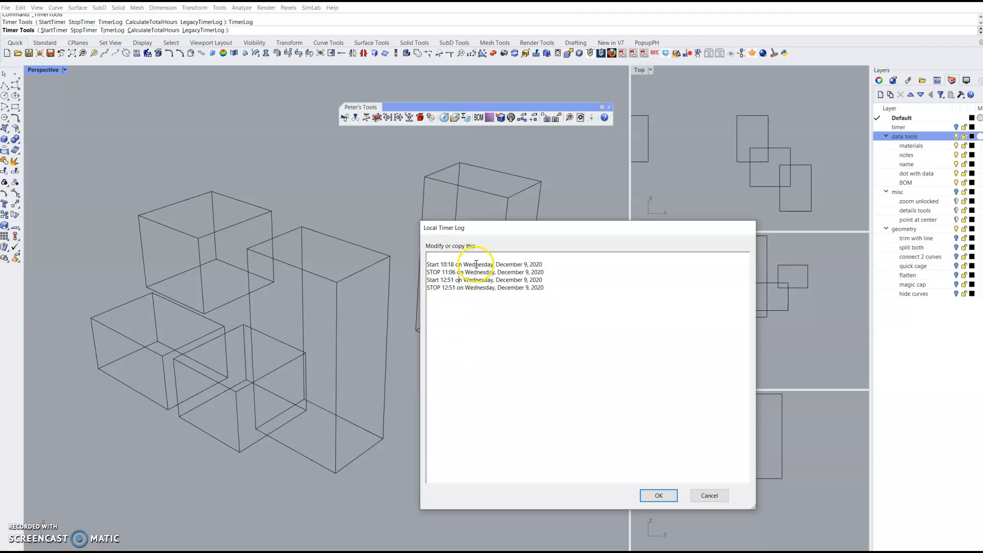
{"action": "left_click", "coordinate": [477, 287]}
{"action": "left_click", "coordinate": [662, 496]}
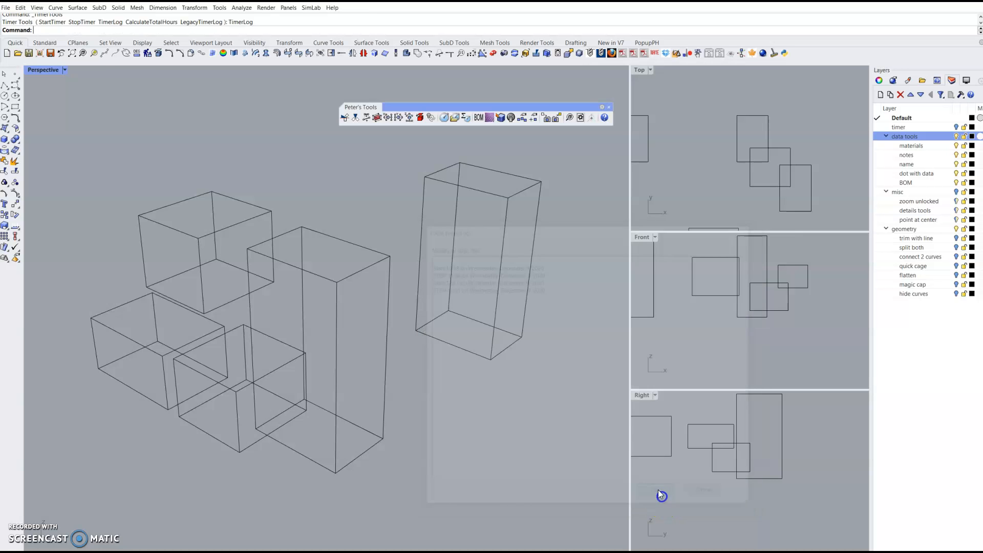
{"action": "left_click", "coordinate": [465, 118]}
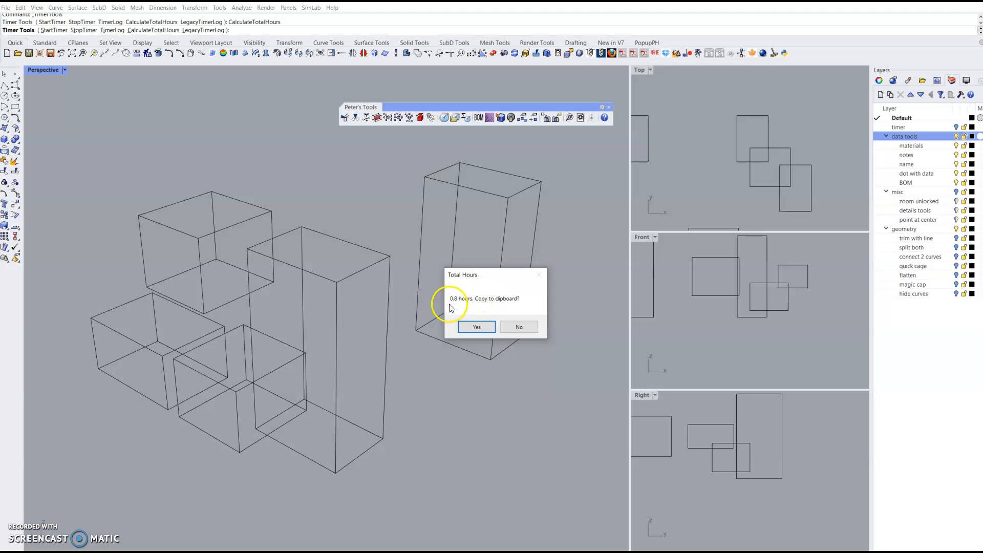
{"action": "left_click", "coordinate": [508, 328]}
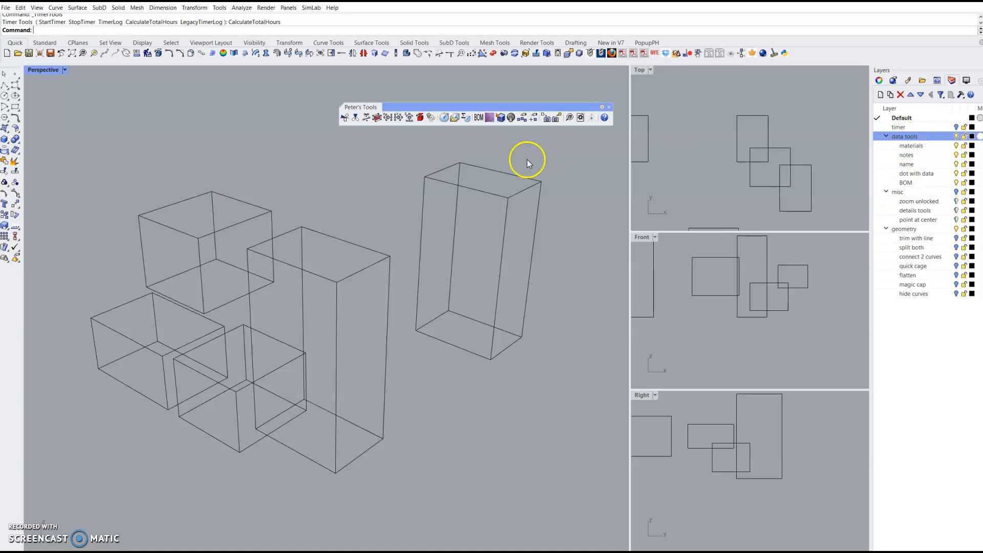
{"action": "left_click", "coordinate": [512, 120]}
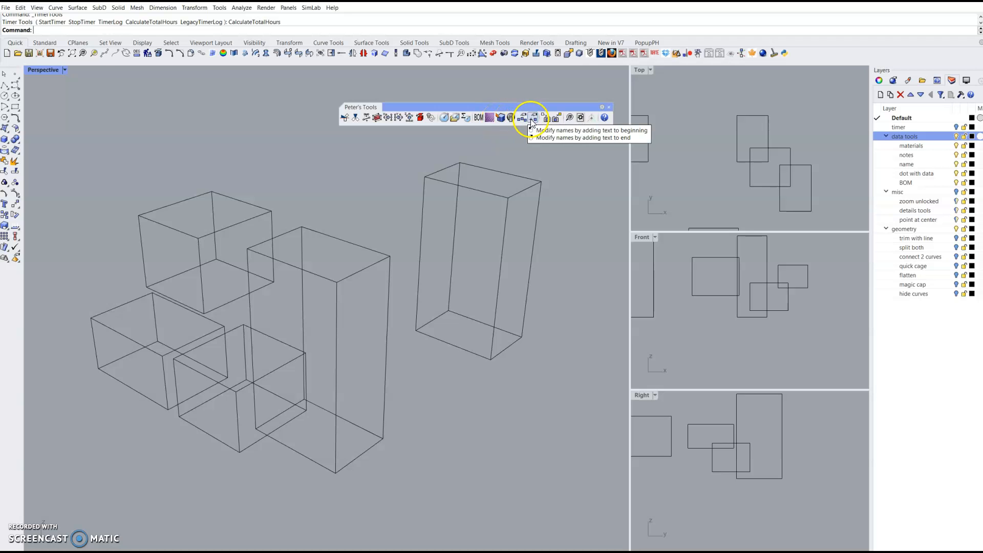
{"action": "left_click", "coordinate": [525, 127]}
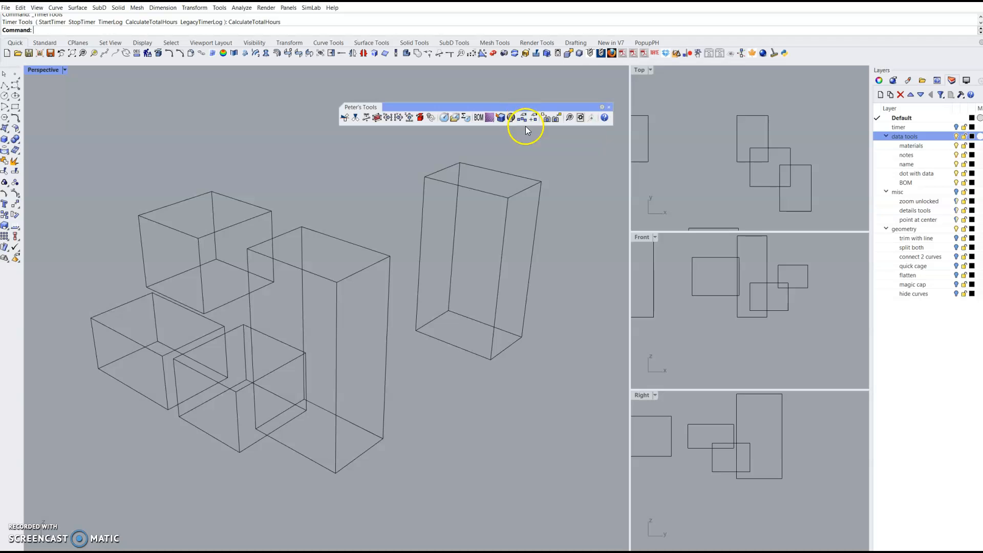
Assign the real material "his" to the upper small box and the adjacent tall box in the Perspective view.
{"action": "left_click", "coordinate": [490, 121]}
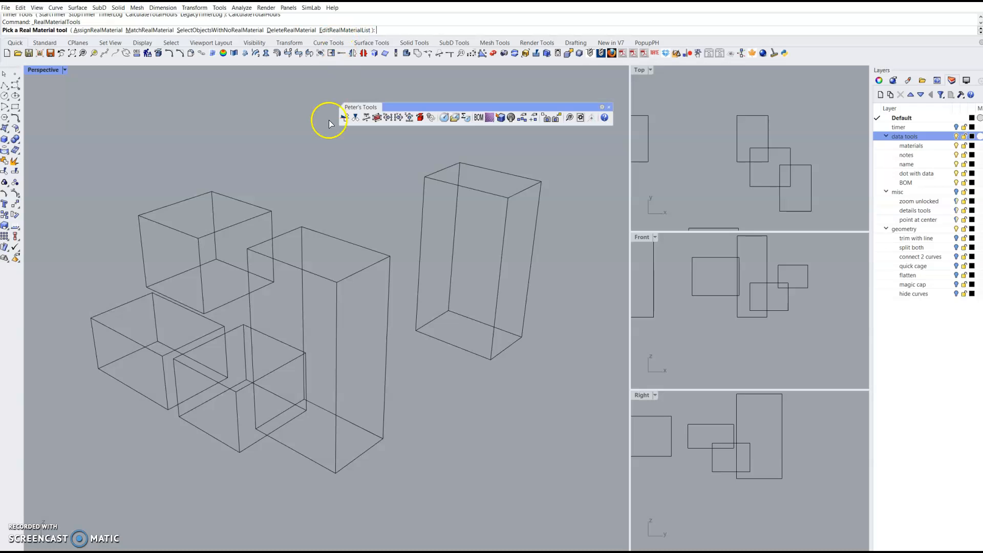
{"action": "left_click", "coordinate": [91, 30]}
{"action": "left_click_drag", "start_coordinate": [299, 205], "coordinate": [213, 281]}
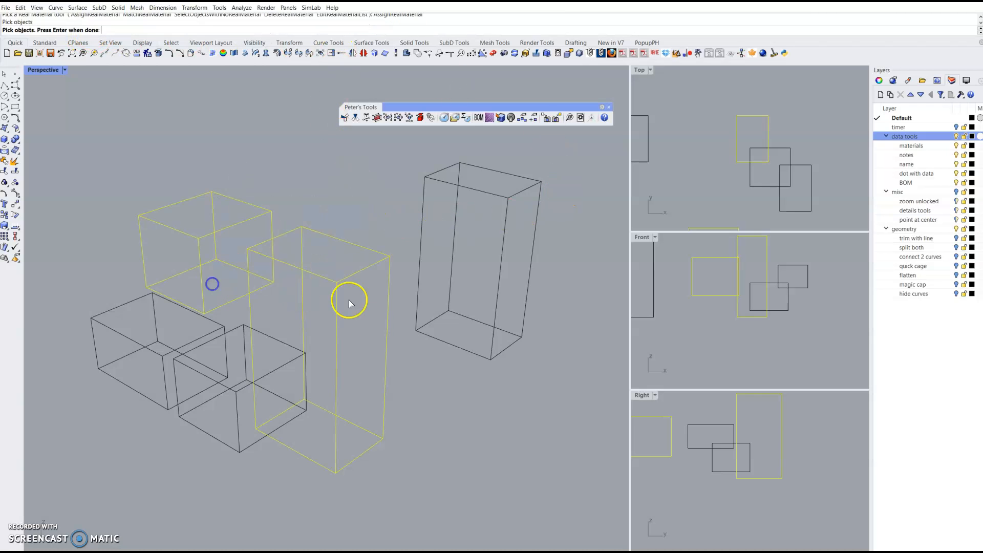
{"action": "right_click", "coordinate": [365, 312]}
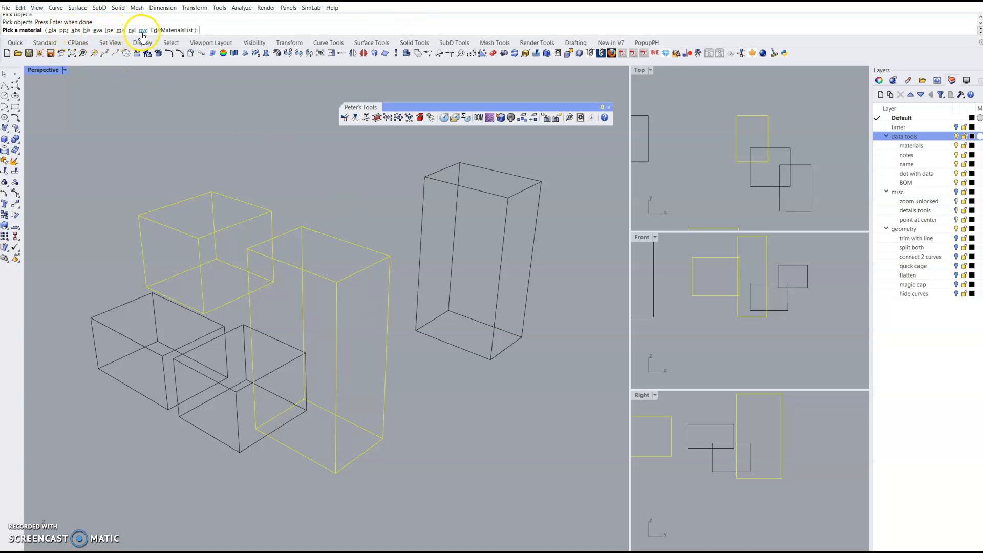
{"action": "left_click", "coordinate": [87, 30]}
Assign the real material "ppr" to the two low boxes beneath the upper small box.
{"action": "left_click_drag", "start_coordinate": [230, 318], "coordinate": [203, 361]}
{"action": "right_click", "coordinate": [193, 257]}
{"action": "left_click", "coordinate": [99, 30]}
{"action": "left_click", "coordinate": [67, 30]}
{"action": "left_click", "coordinate": [308, 216]}
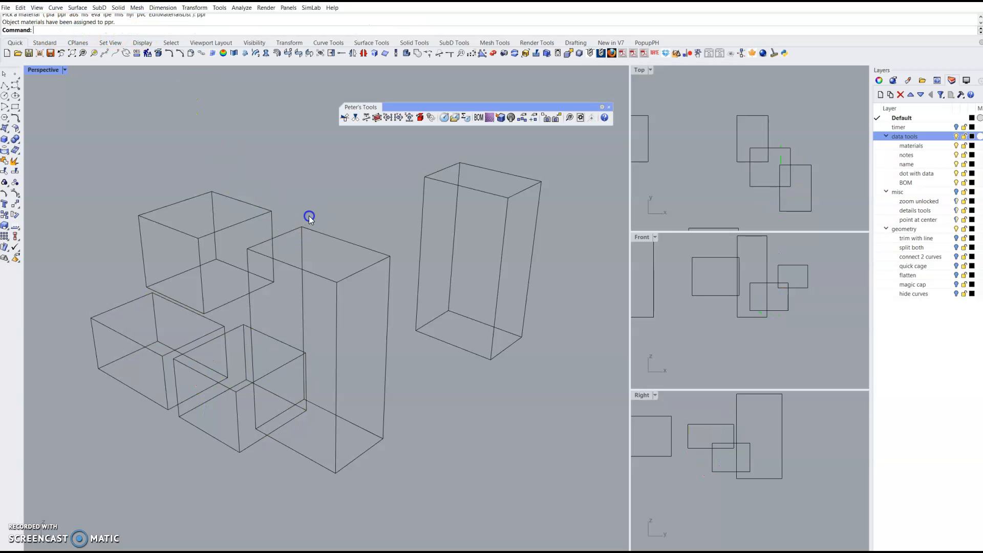
Open the real material list in Notepad, examine the listed and hidden materials with their specific gravities, then save and close it.
{"action": "right_click", "coordinate": [309, 216]}
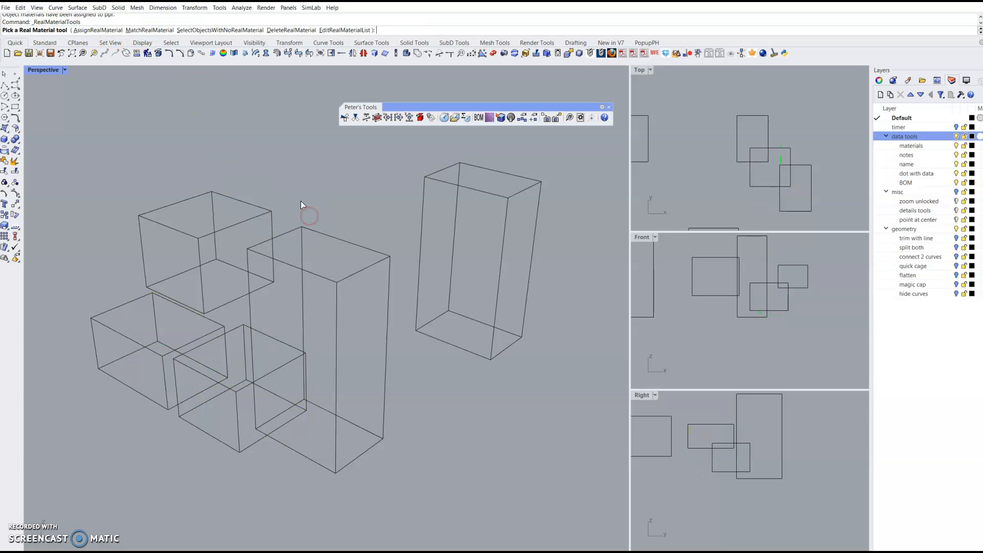
{"action": "left_click", "coordinate": [345, 31]}
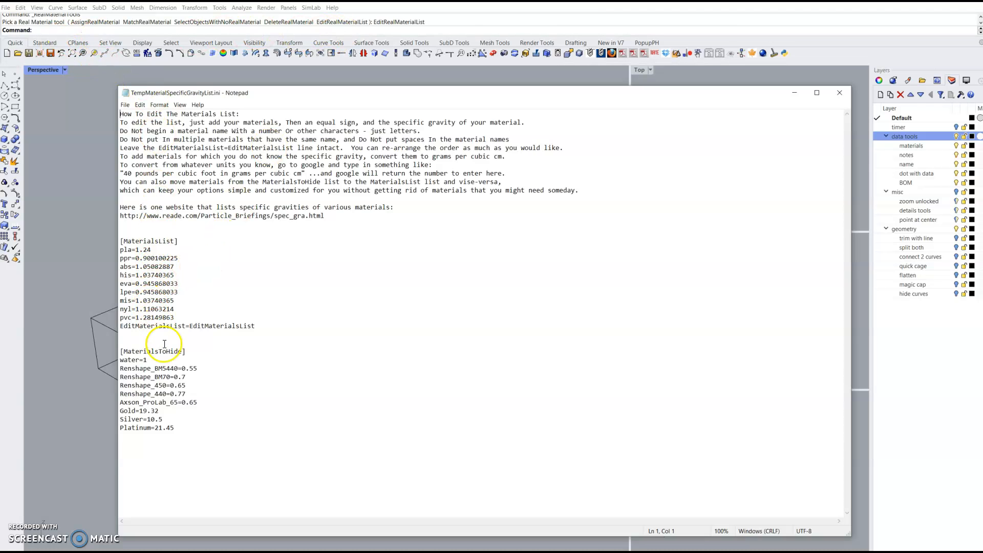
{"action": "left_click", "coordinate": [181, 317]}
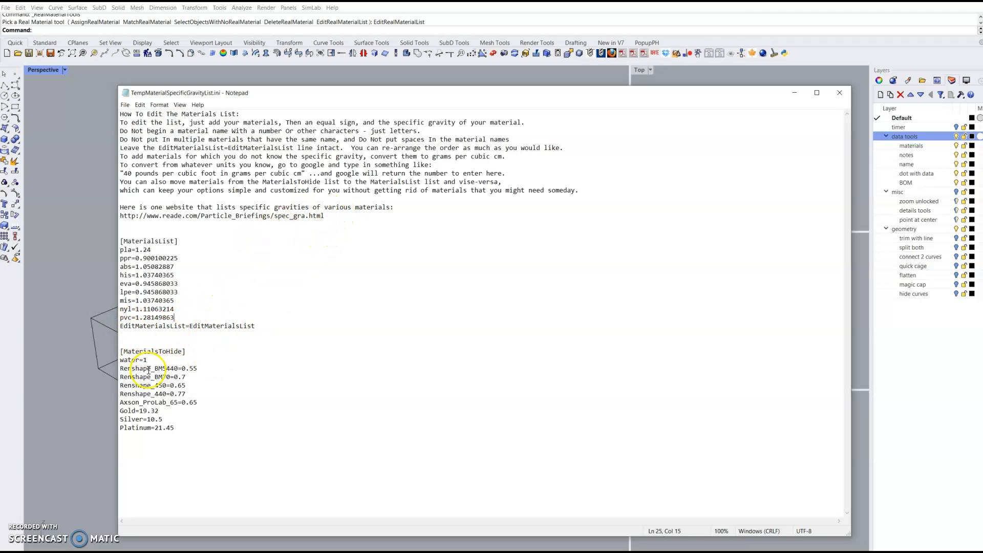
{"action": "left_click", "coordinate": [125, 104]}
{"action": "left_click", "coordinate": [138, 143]}
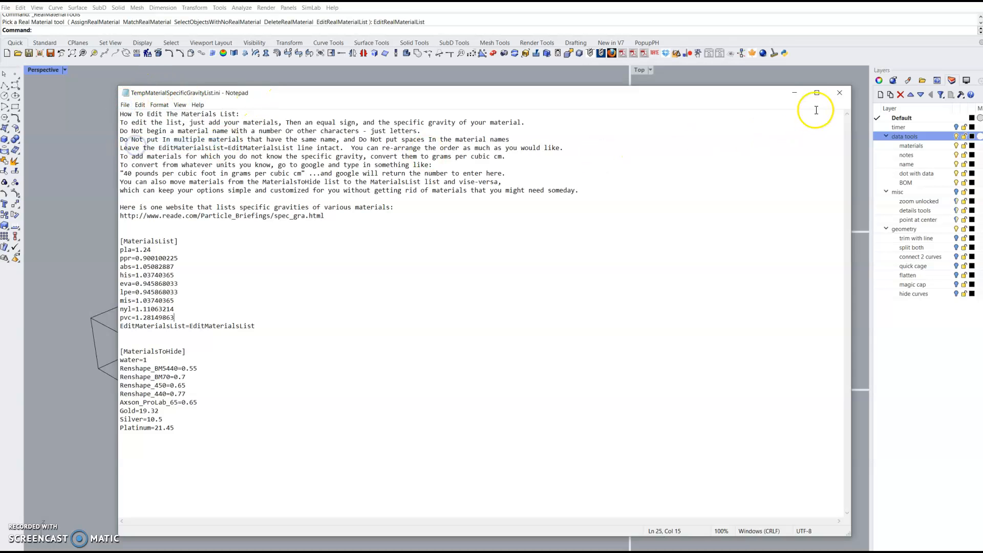
{"action": "left_click", "coordinate": [839, 93]}
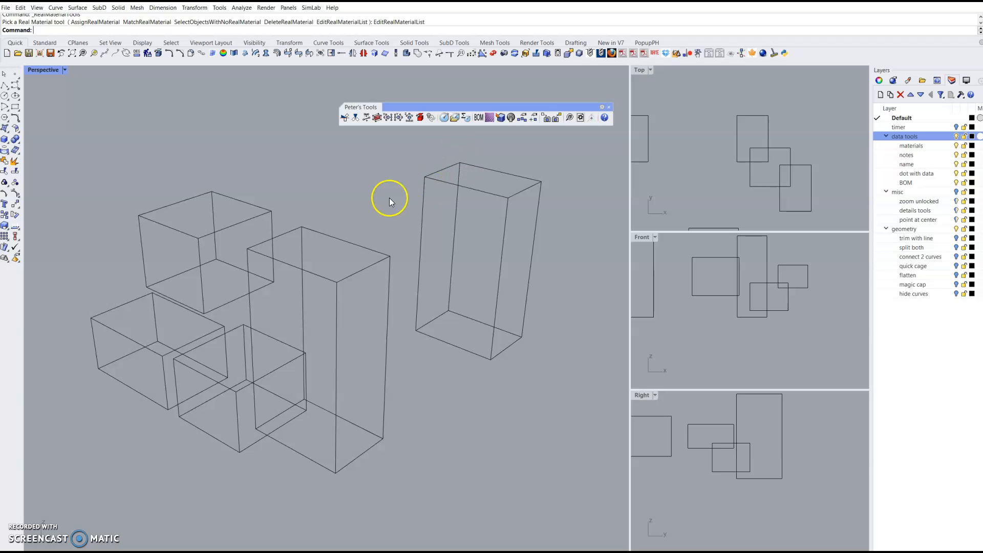
{"action": "left_click", "coordinate": [349, 242]}
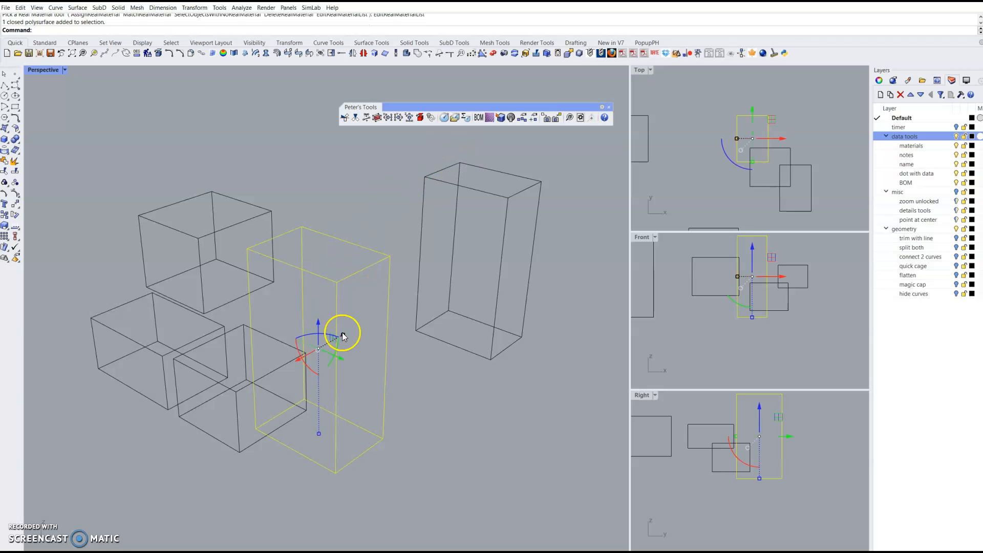
{"action": "right_click_drag", "start_coordinate": [372, 355], "coordinate": [379, 352]}
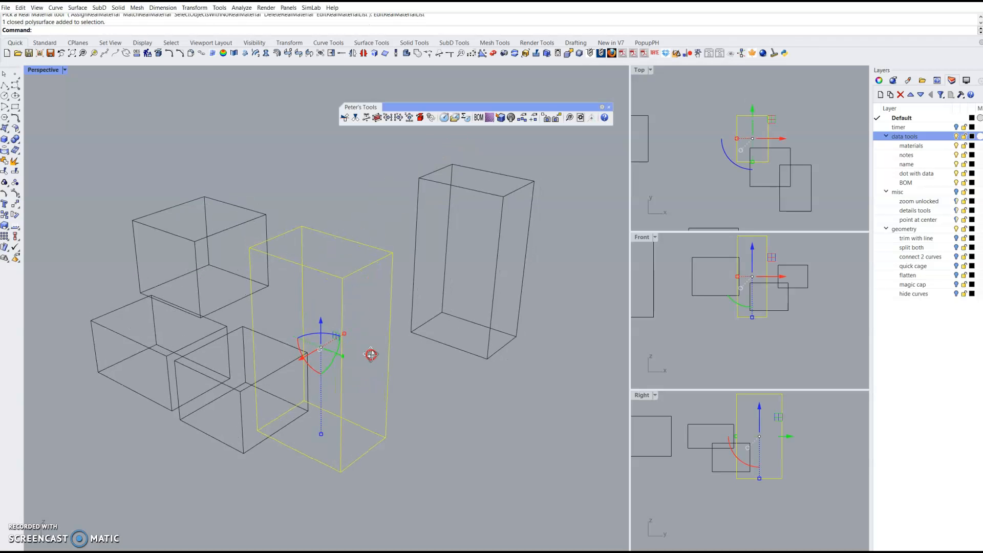
{"action": "left_click", "coordinate": [379, 201]}
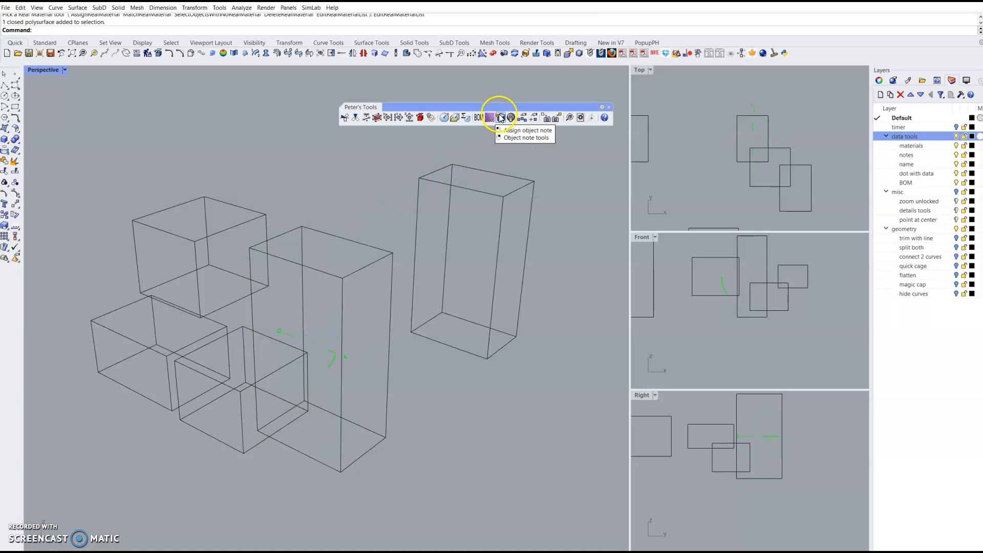
{"action": "left_click", "coordinate": [316, 235]}
{"action": "left_click", "coordinate": [327, 215]}
{"action": "left_click", "coordinate": [269, 215]}
{"action": "left_click", "coordinate": [360, 209]}
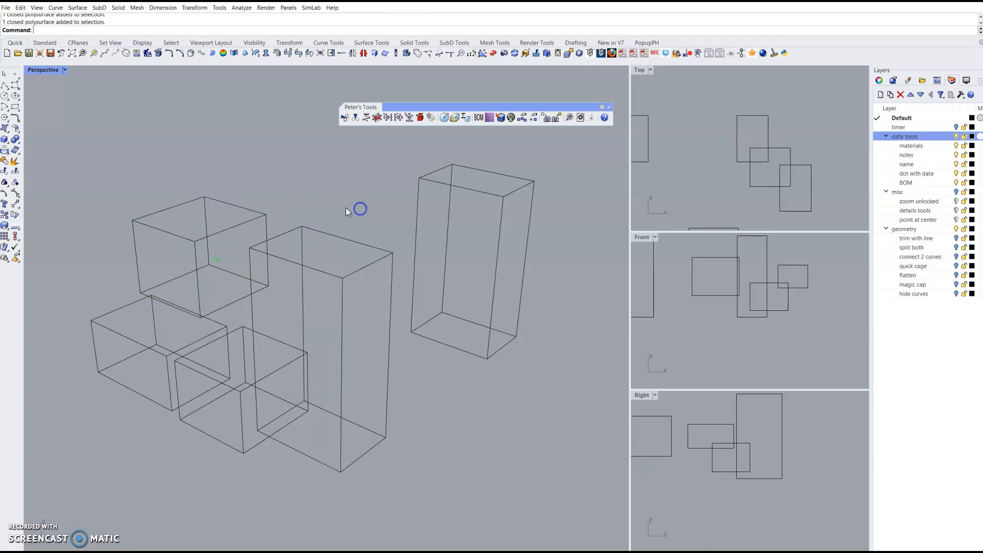
Assign the object note "too tall" to the tall box beside the small boxes.
{"action": "left_click_drag", "start_coordinate": [239, 262], "coordinate": [306, 250]}
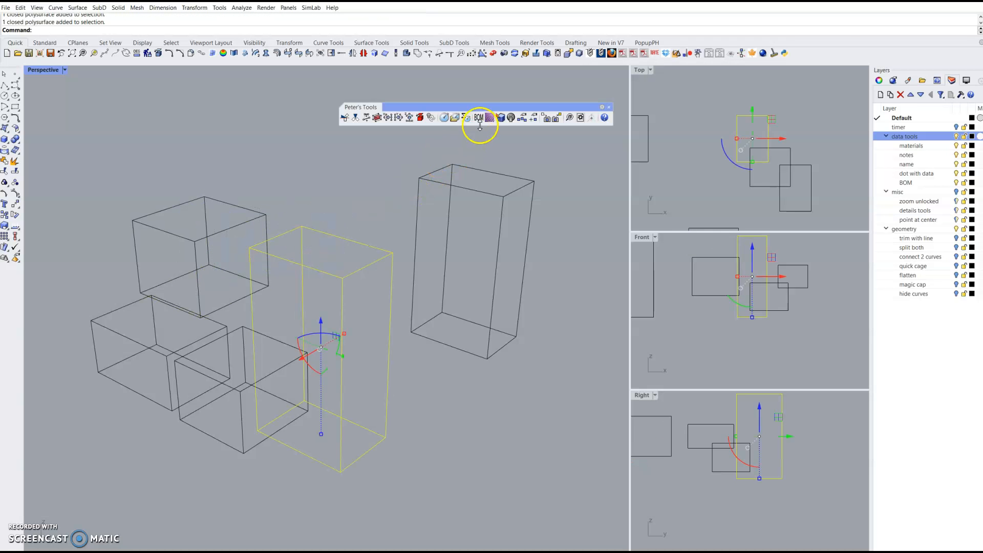
{"action": "left_click", "coordinate": [502, 122]}
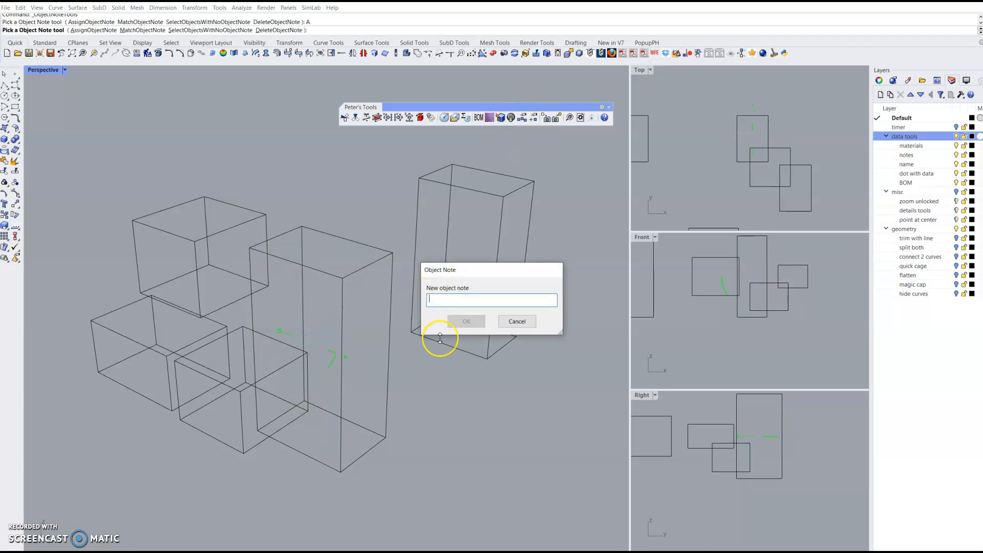
{"action": "type", "text": "too tall"}
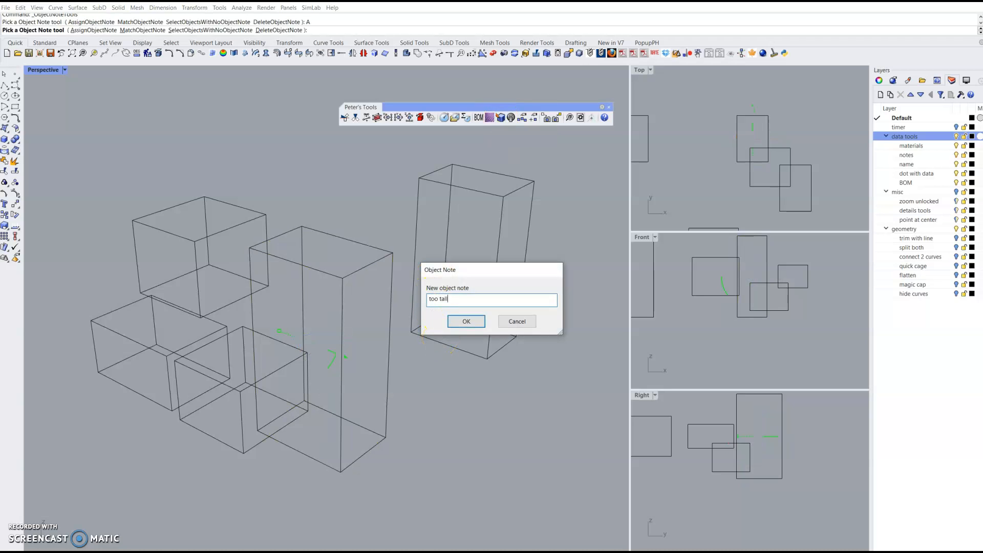
{"action": "left_click", "coordinate": [466, 321]}
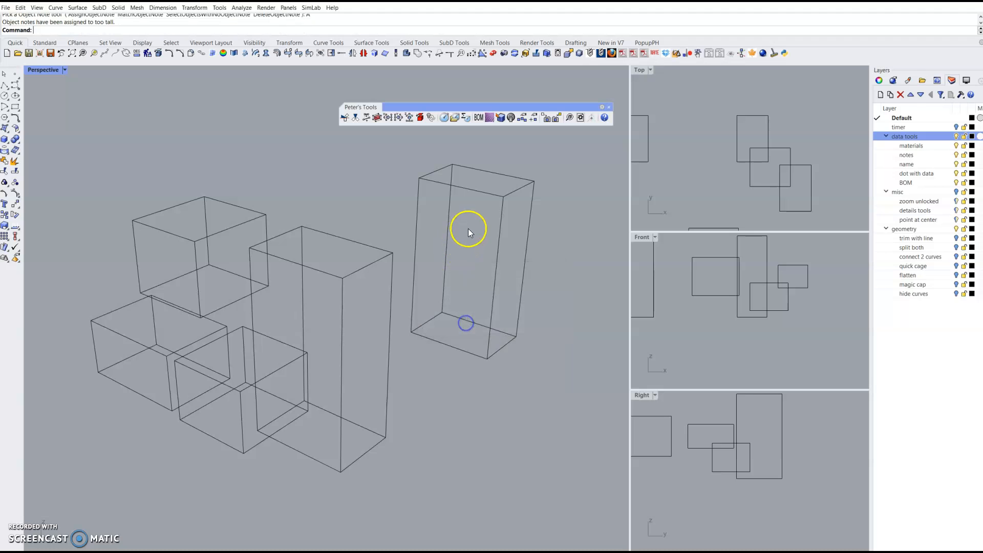
Assign the object note "should be square" to the leftmost low box in the Perspective view.
{"action": "left_click", "coordinate": [147, 324]}
{"action": "right_click", "coordinate": [333, 222]}
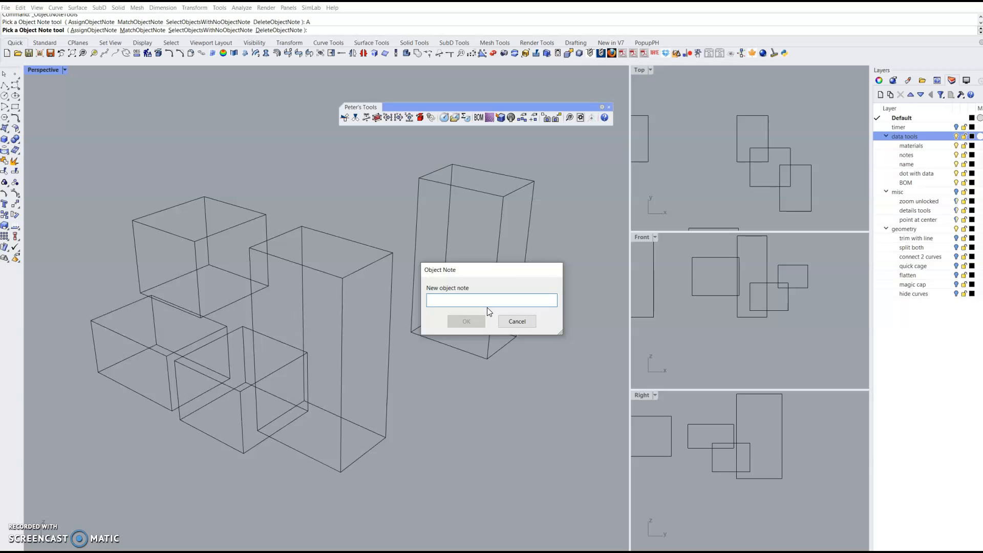
{"action": "type", "text": "should be square"}
{"action": "key", "text": "Return"}
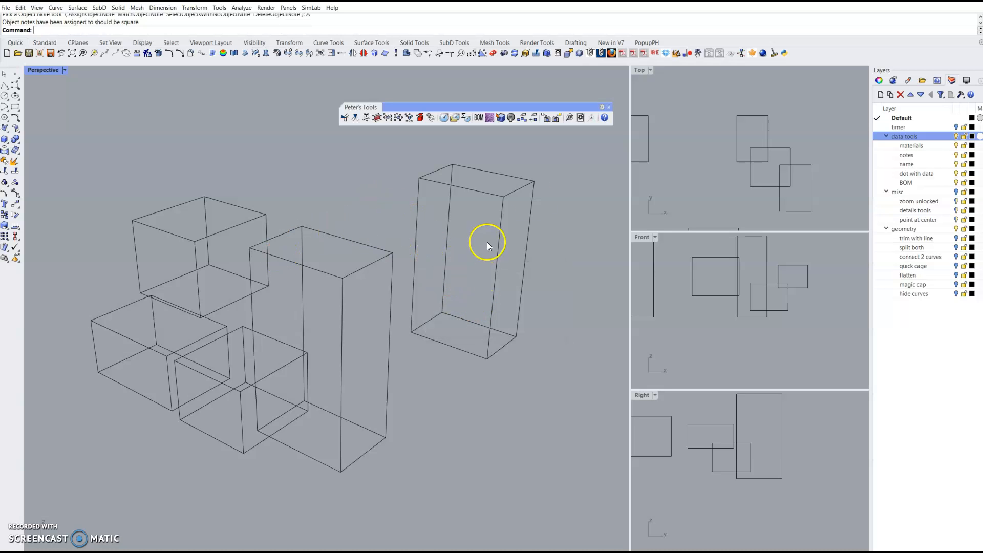
{"action": "right_click", "coordinate": [501, 121]}
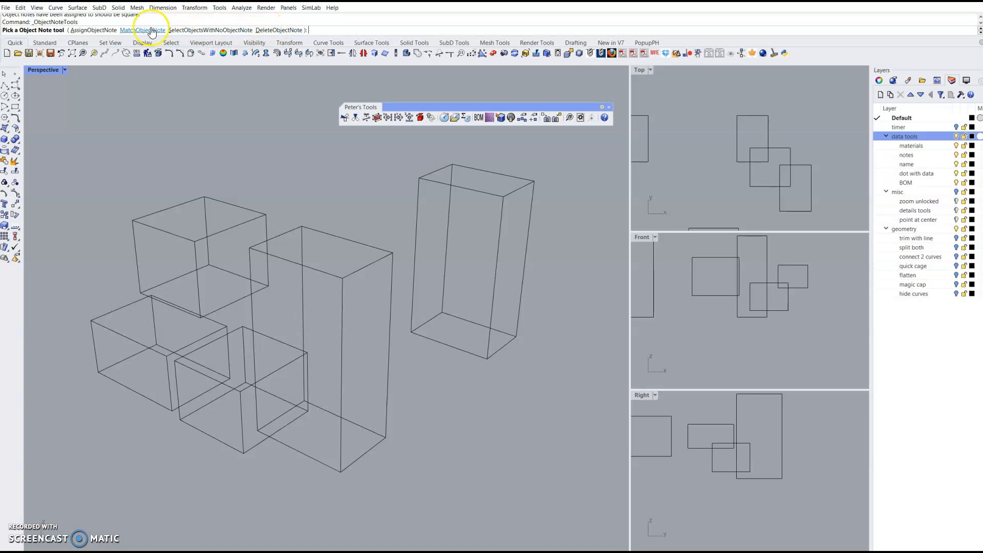
{"action": "right_click", "coordinate": [253, 186]}
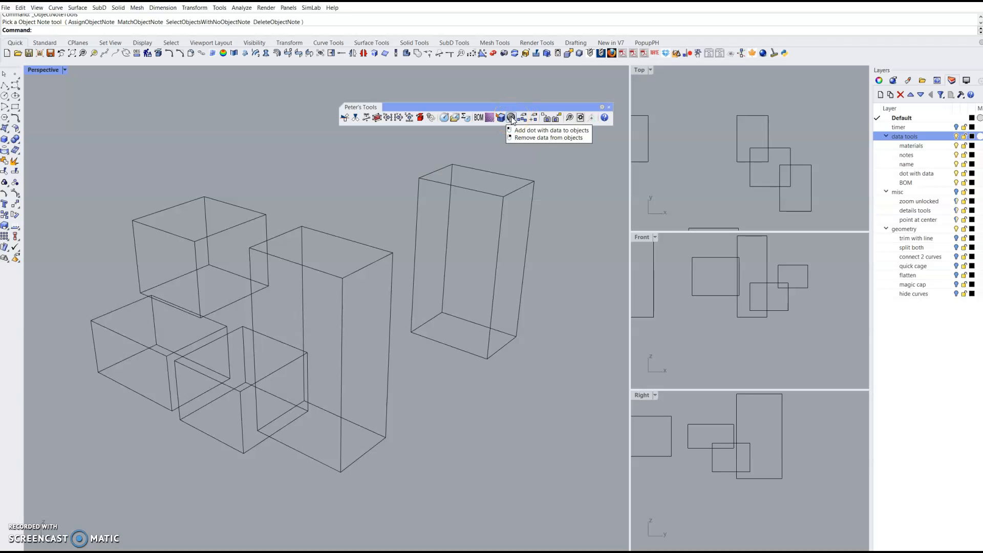
Add dots displaying the RealMaterial data to all five boxes, and undo the dots.
{"action": "left_click_drag", "start_coordinate": [553, 161], "coordinate": [147, 466]}
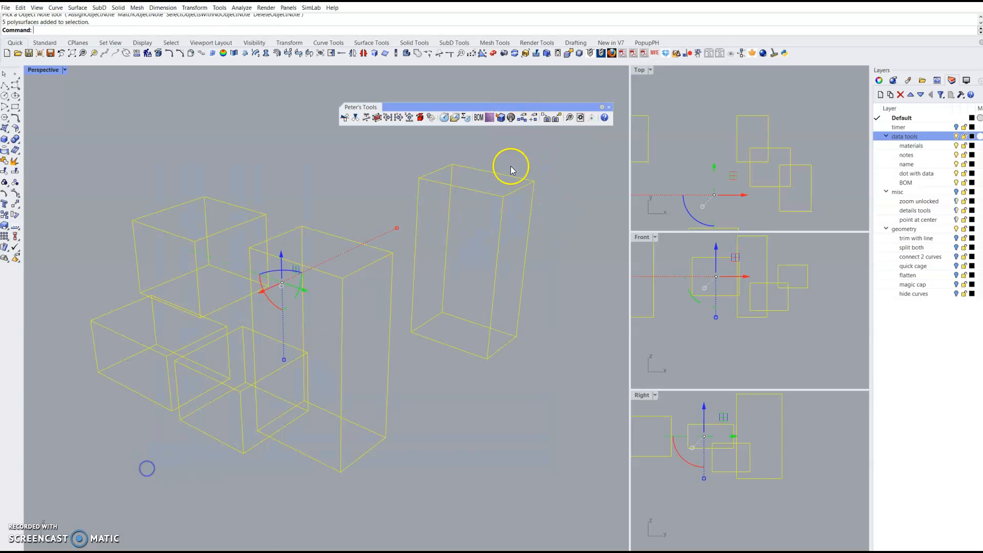
{"action": "left_click", "coordinate": [511, 118]}
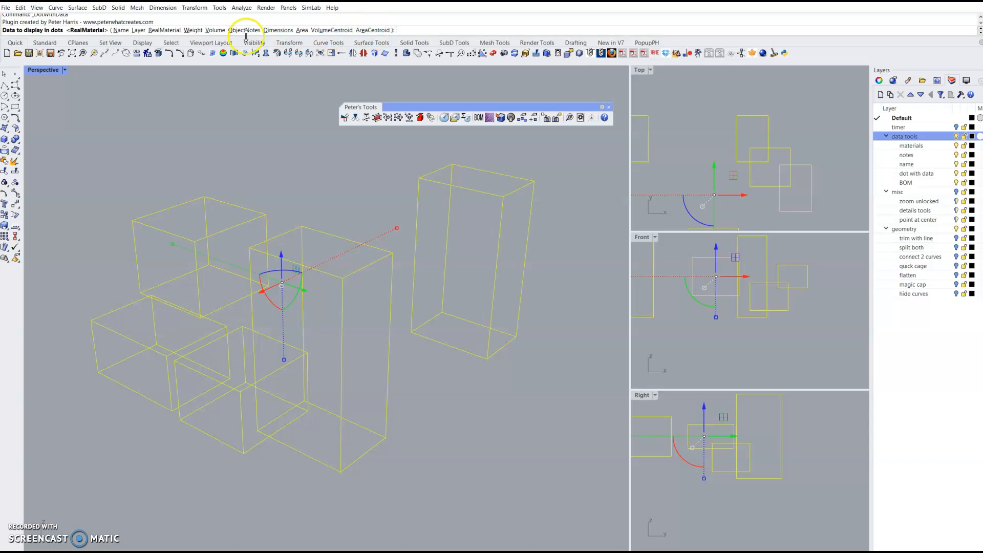
{"action": "left_click", "coordinate": [165, 30]}
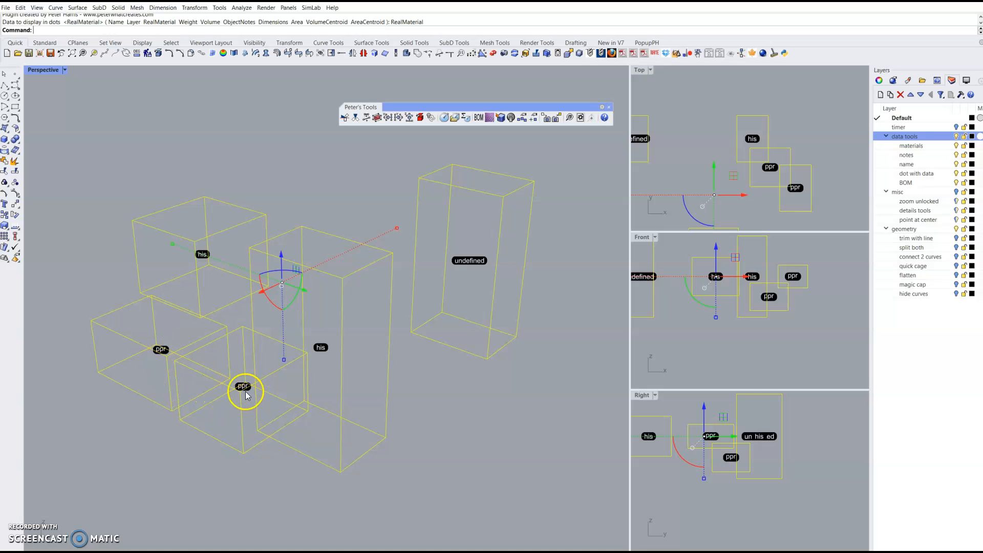
{"action": "left_click", "coordinate": [326, 311]}
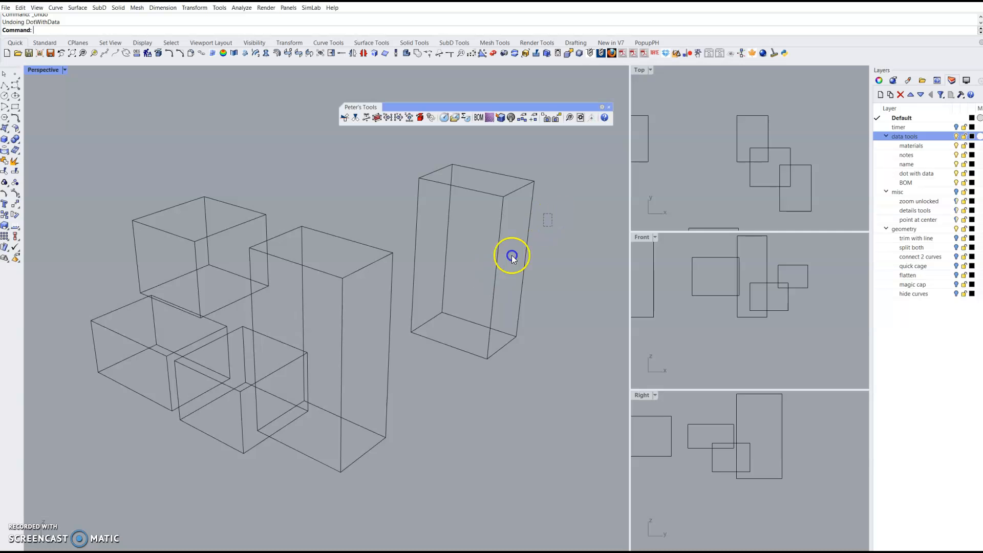
Add dots displaying the Weight data in grams to all five boxes.
{"action": "left_click_drag", "start_coordinate": [511, 256], "coordinate": [193, 438]}
{"action": "left_click", "coordinate": [510, 119]}
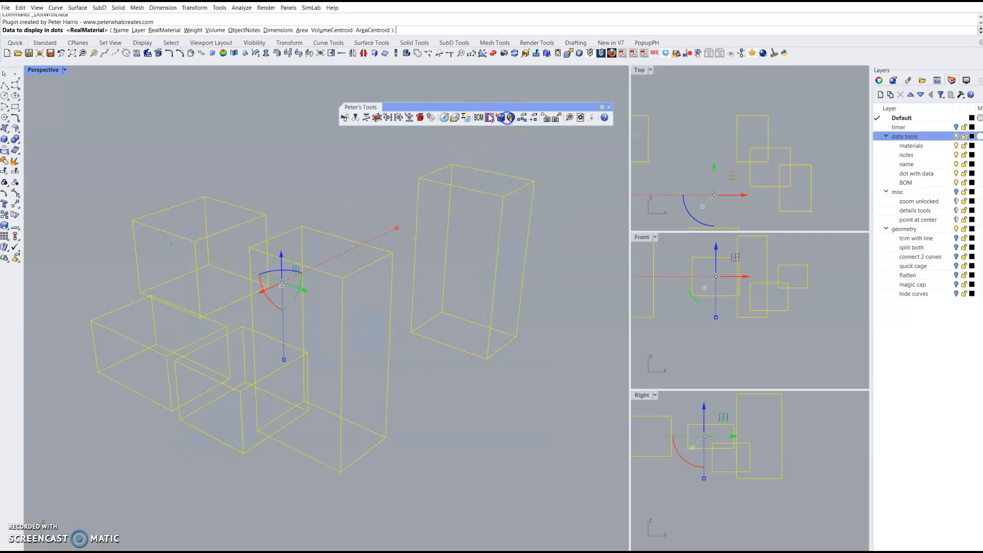
{"action": "left_click", "coordinate": [193, 30]}
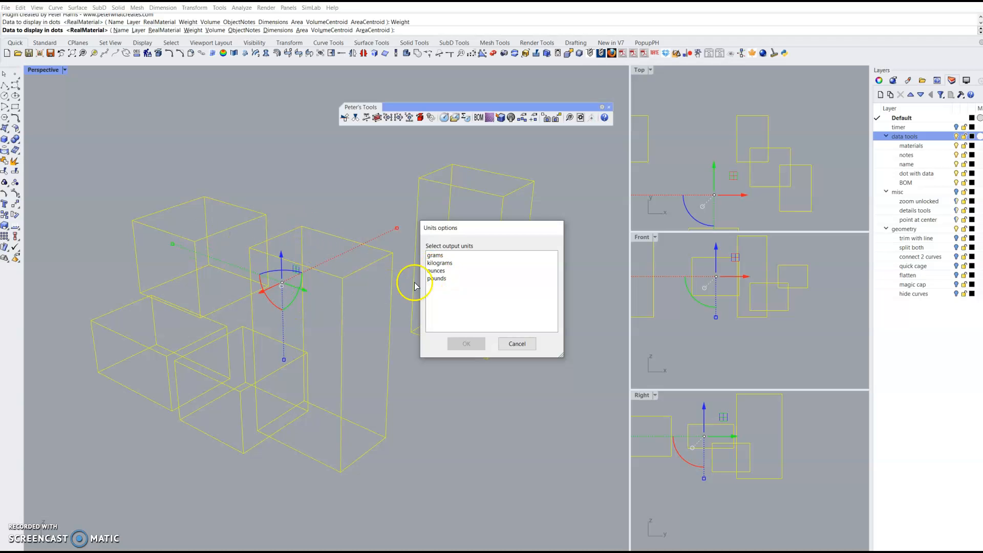
{"action": "left_click", "coordinate": [437, 272]}
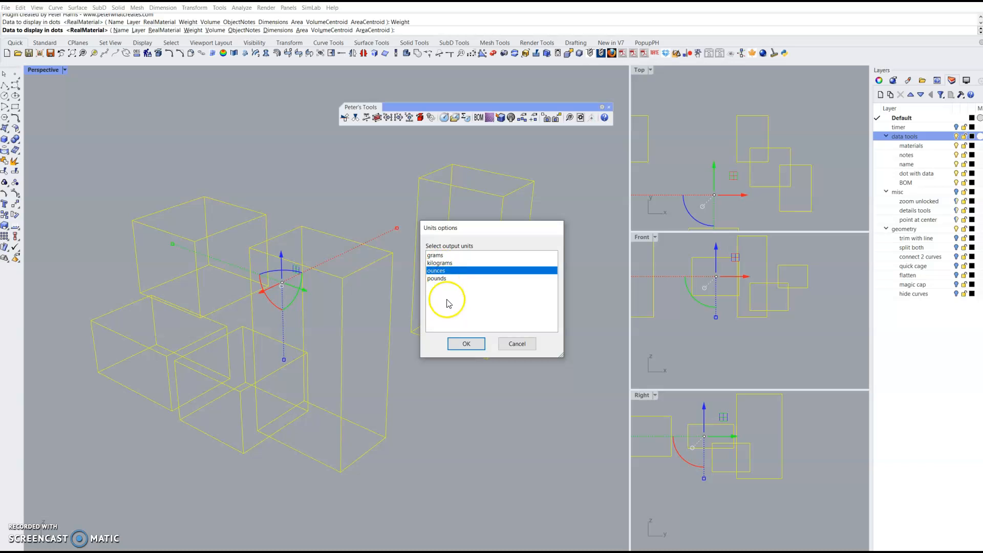
{"action": "left_click", "coordinate": [435, 255]}
{"action": "left_click", "coordinate": [472, 347]}
{"action": "left_click", "coordinate": [404, 419]}
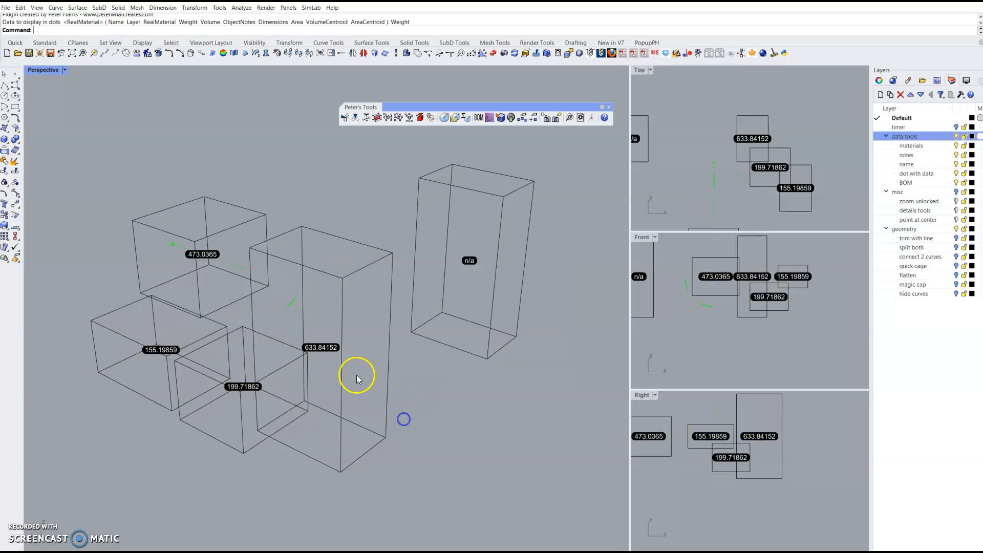
Examine the tall front box together with its weight dot, clear the selection, and undo the weight dots.
{"action": "left_click", "coordinate": [321, 347]}
{"action": "left_click", "coordinate": [343, 313], "text": "shift"}
{"action": "left_click", "coordinate": [370, 338]}
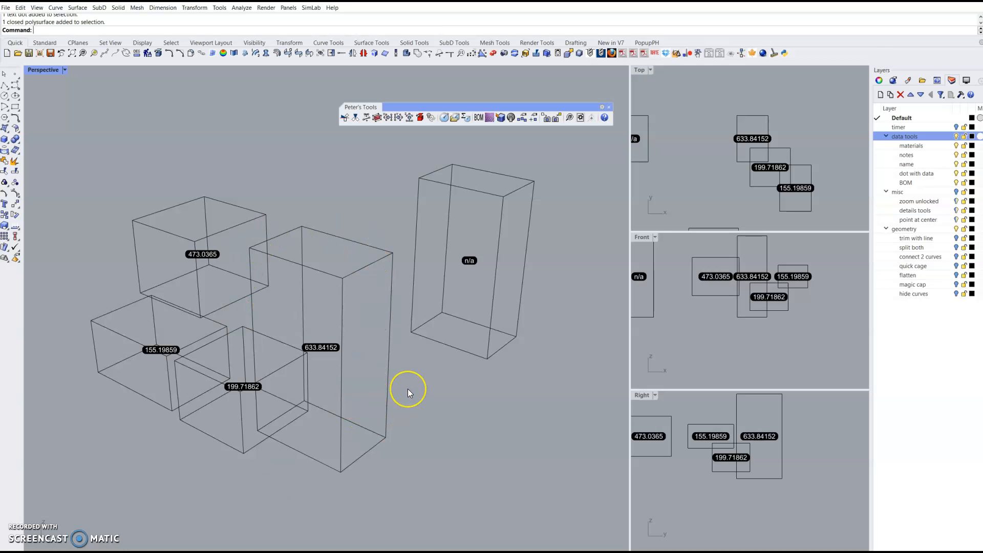
{"action": "key", "text": "ctrl+z"}
Add dots displaying the ObjectNotes data to all five boxes, and undo the dots.
{"action": "left_click_drag", "start_coordinate": [551, 169], "coordinate": [83, 496]}
{"action": "left_click", "coordinate": [511, 117]}
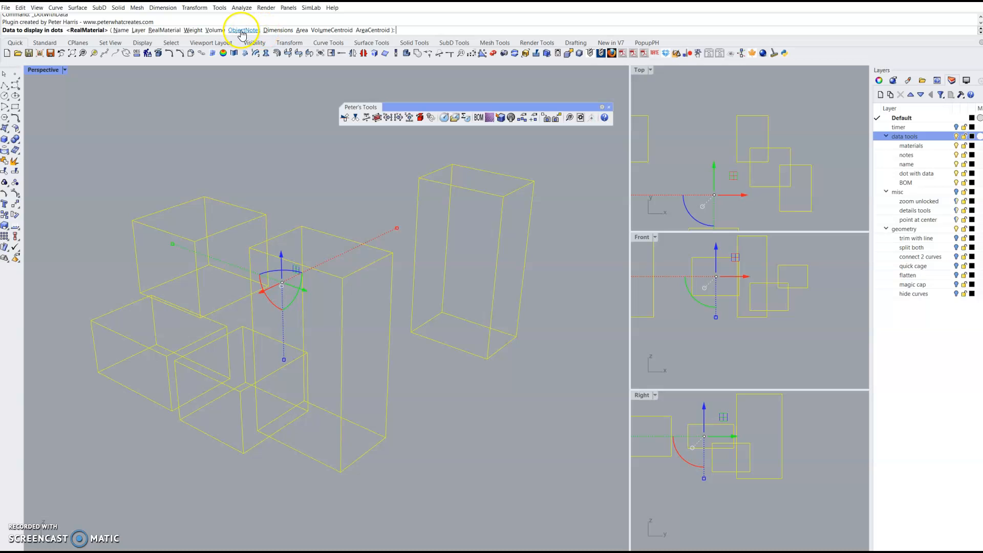
{"action": "left_click", "coordinate": [242, 31]}
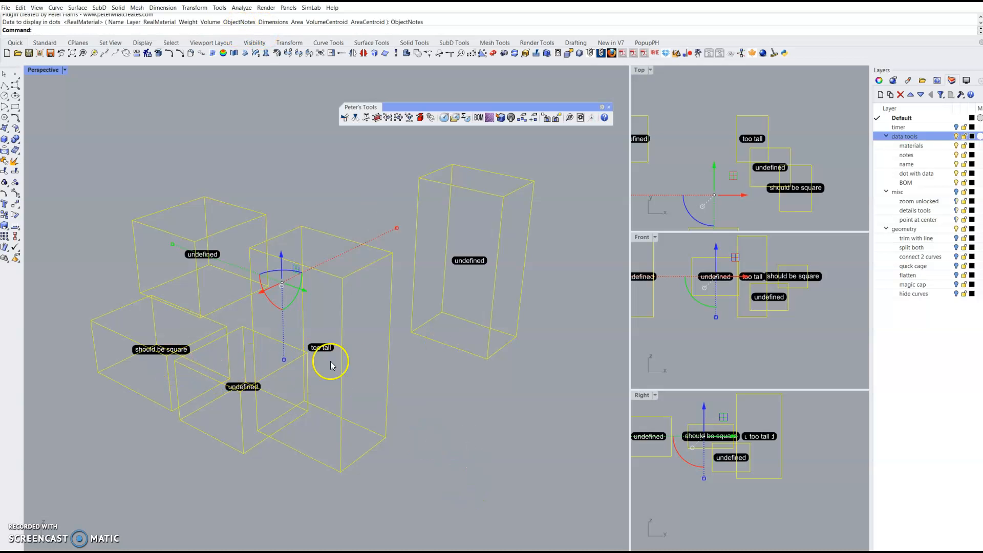
{"action": "left_click", "coordinate": [414, 394]}
{"action": "key", "text": "ctrl+z"}
Generate a BOM of all five boxes with name, real material and weights in ounces, box size and notes, without creating a .csv file.
{"action": "left_click_drag", "start_coordinate": [527, 267], "coordinate": [129, 423]}
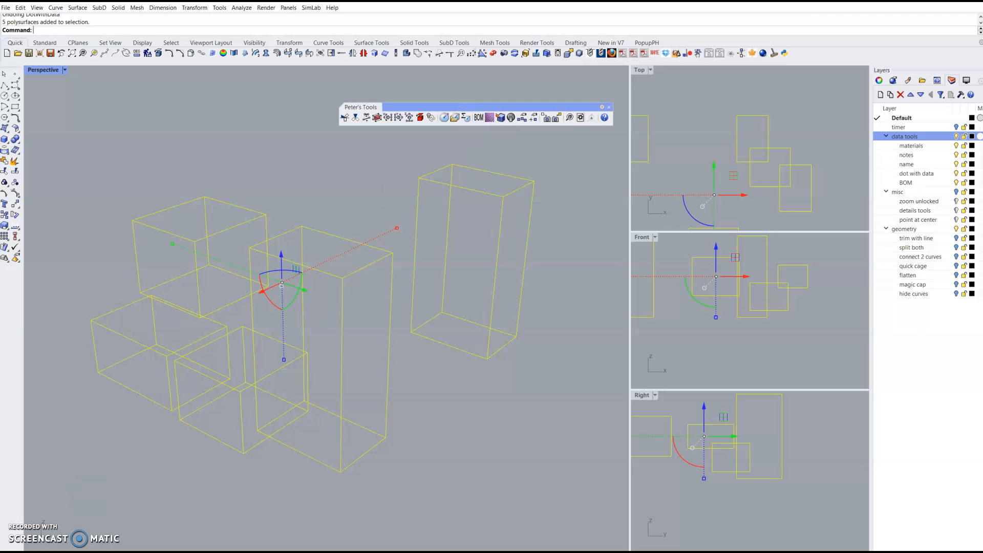
{"action": "left_click", "coordinate": [478, 121]}
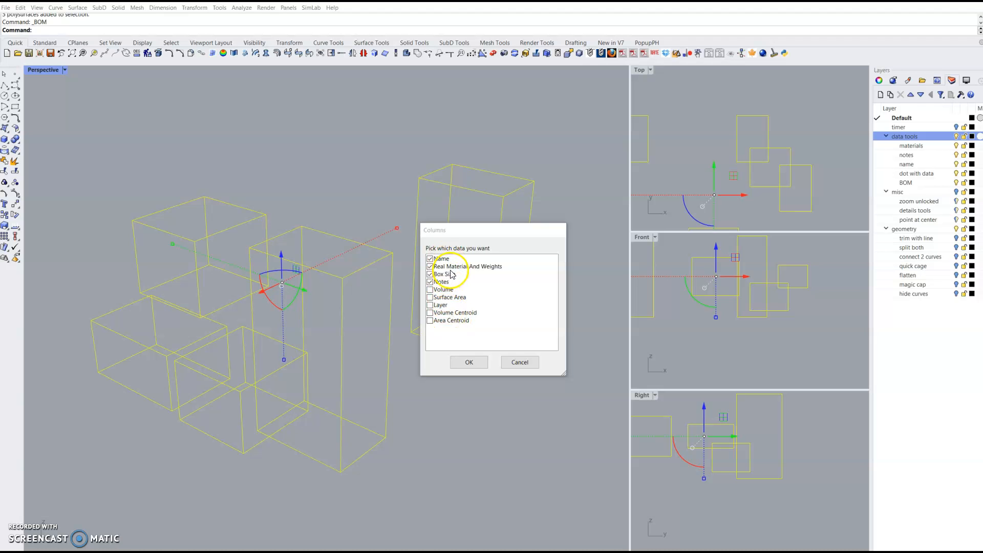
{"action": "left_click", "coordinate": [469, 362]}
{"action": "left_click", "coordinate": [468, 363]}
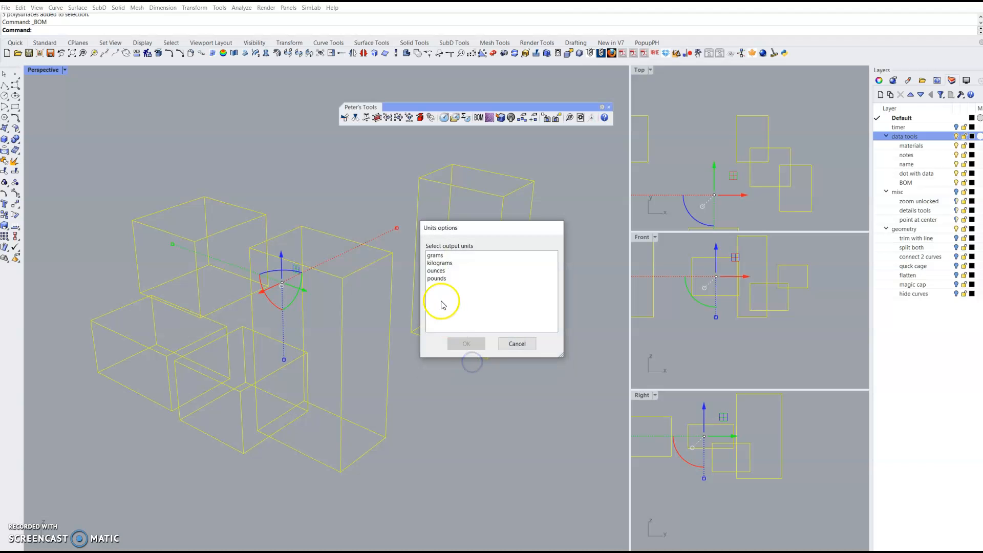
{"action": "left_click", "coordinate": [434, 256]}
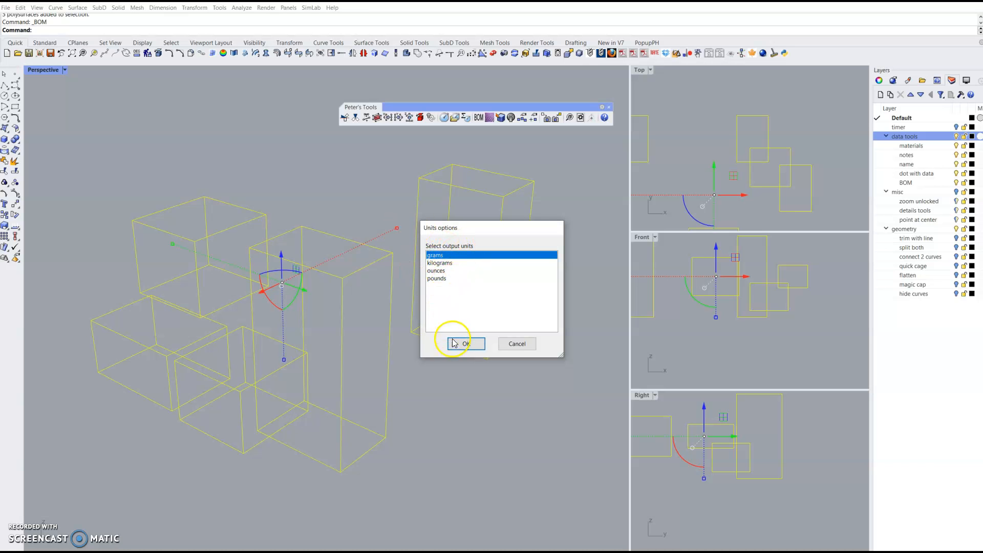
{"action": "left_click", "coordinate": [436, 271]}
{"action": "left_click", "coordinate": [466, 344]}
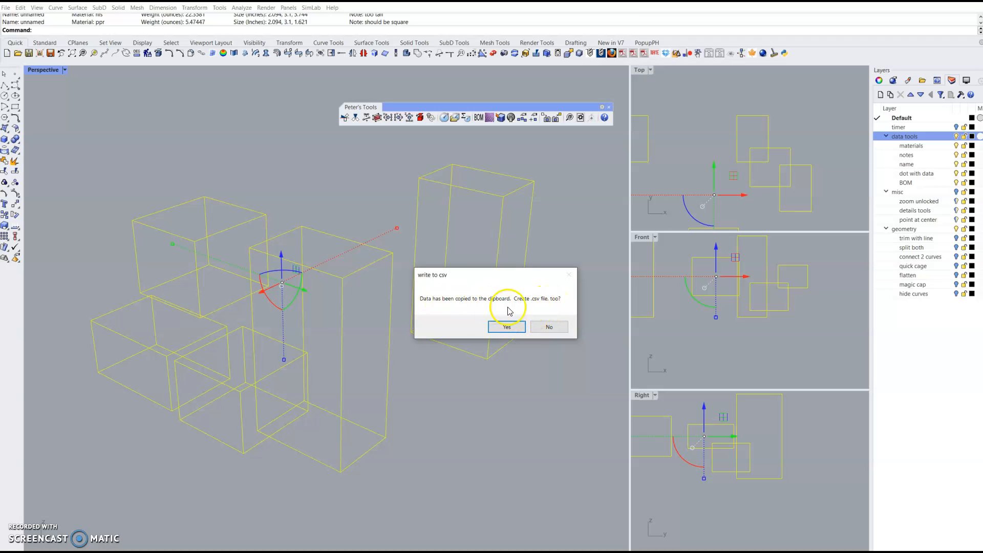
{"action": "left_click", "coordinate": [549, 329]}
Switch to the blank Google Sheets spreadsheet, paste the BOM data and widen the Size column, returning to Rhino with the boxes deselected.
{"action": "key", "text": "alt+Tab"}
{"action": "left_click_drag", "start_coordinate": [395, 24], "coordinate": [336, 11]}
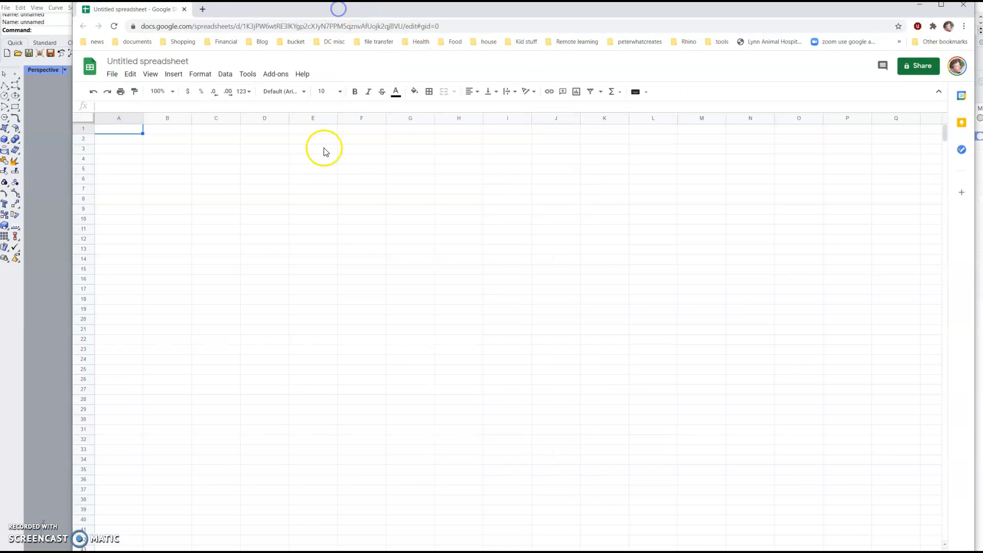
{"action": "key", "text": "ctrl+v"}
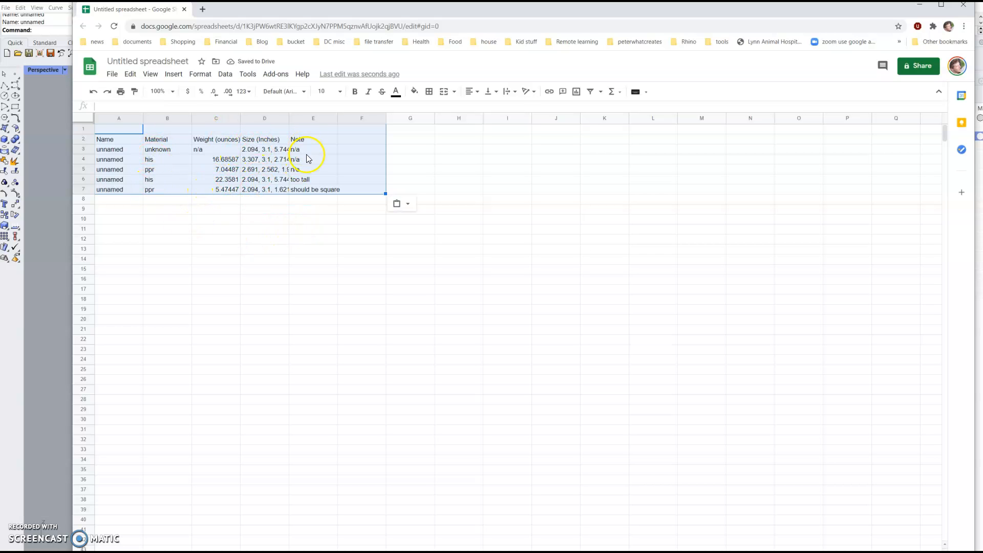
{"action": "left_click_drag", "start_coordinate": [288, 116], "coordinate": [338, 117]}
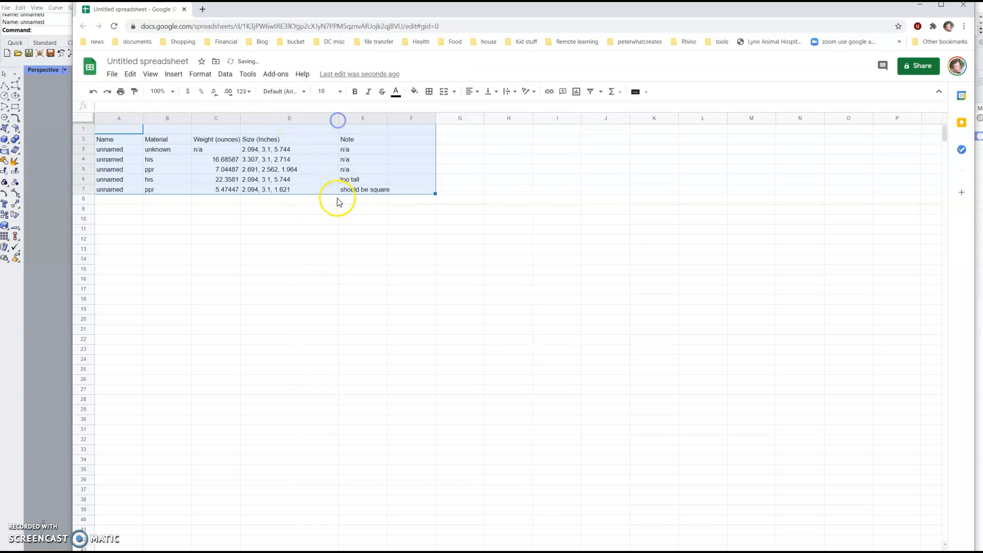
{"action": "left_click_drag", "start_coordinate": [390, 7], "coordinate": [964, 69]}
{"action": "left_click", "coordinate": [281, 250]}
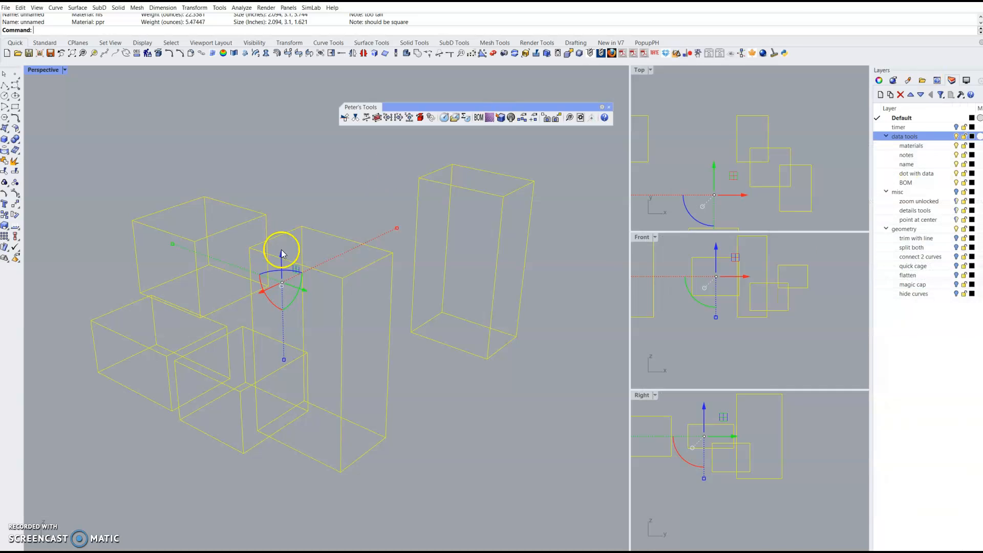
{"action": "left_click", "coordinate": [377, 191]}
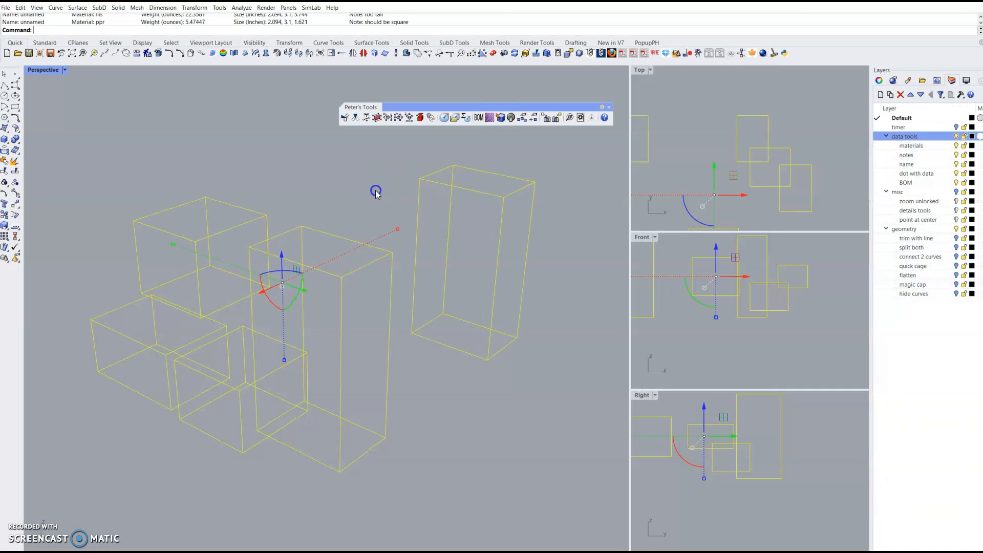
Name the five boxes one by one as "dsfa", "fff", "afeaoij", "fa43w24" and "ff".
{"action": "left_click", "coordinate": [522, 119]}
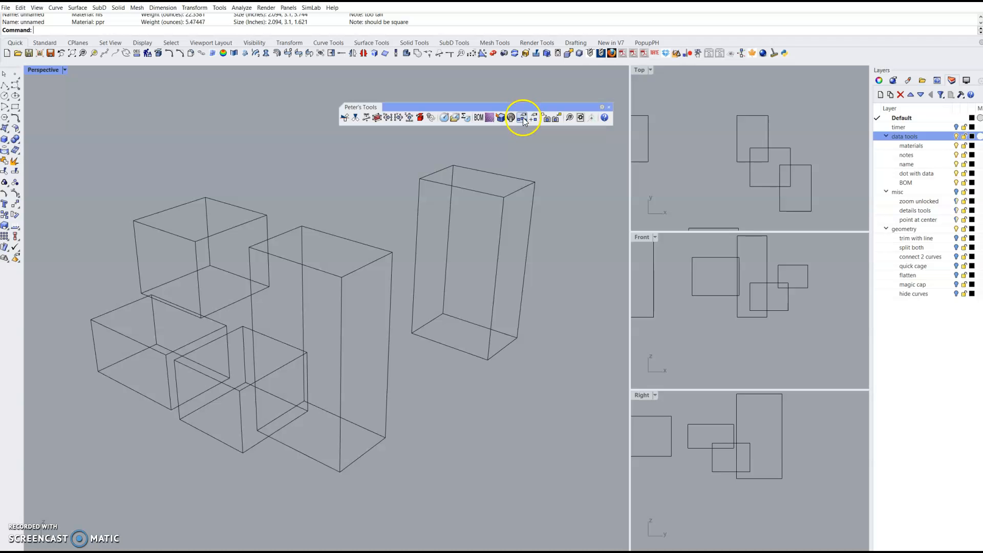
{"action": "left_click_drag", "start_coordinate": [287, 302], "coordinate": [162, 401]}
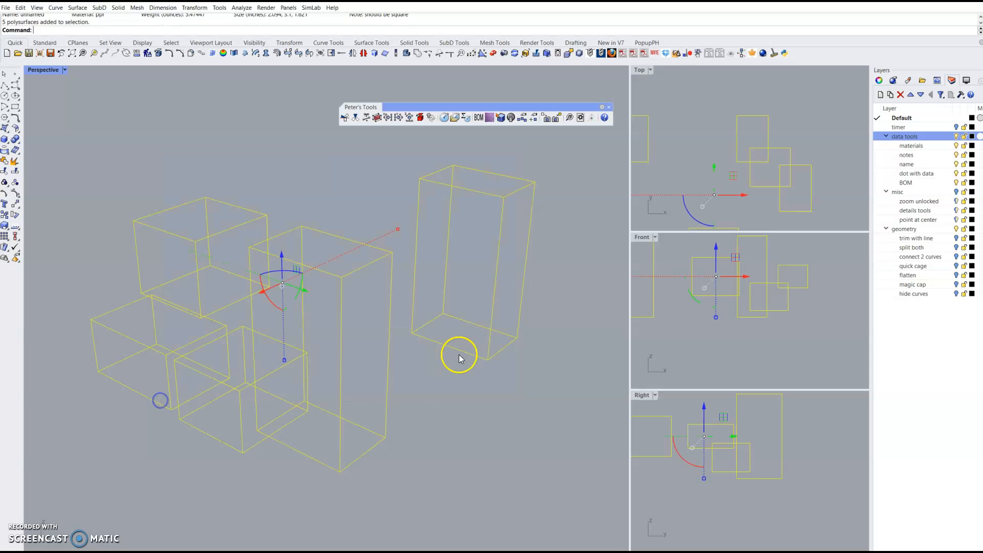
{"action": "right_click_drag", "start_coordinate": [480, 315], "coordinate": [483, 322]}
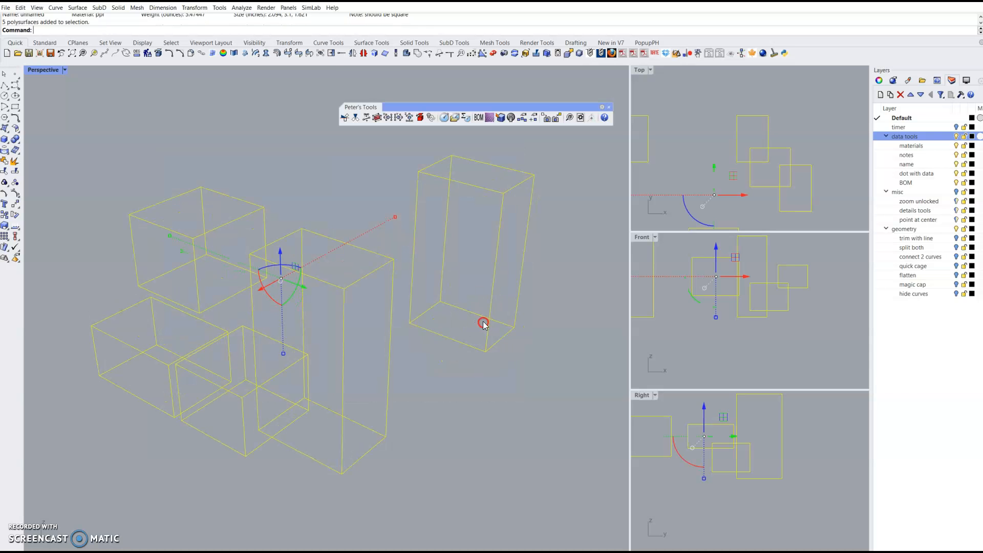
{"action": "left_click", "coordinate": [521, 119]}
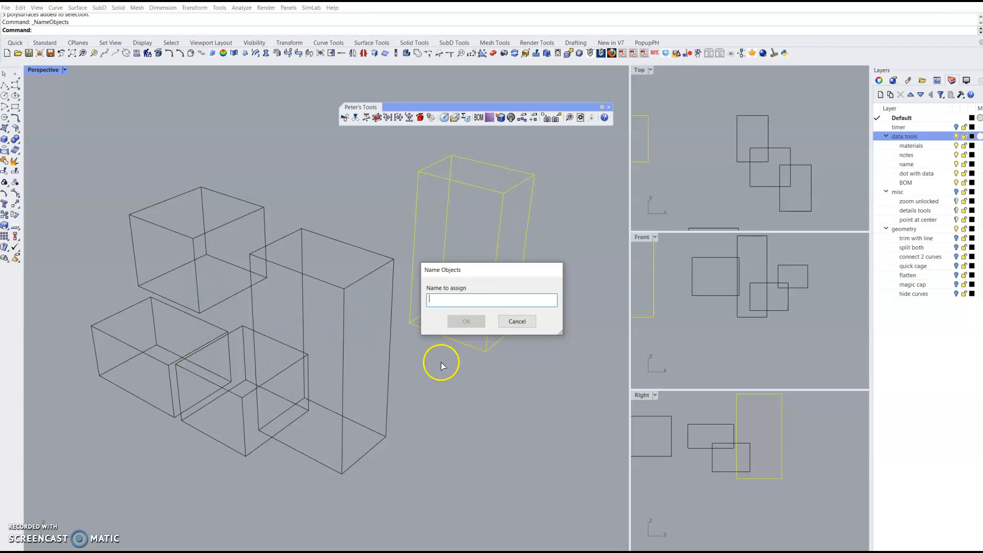
{"action": "type", "text": "fff"}
{"action": "key", "text": "Return"}
{"action": "type", "text": "fff"}
{"action": "key", "text": "Return"}
{"action": "type", "text": "afeaoij"}
{"action": "key", "text": "Return"}
{"action": "type", "text": "fa43w24"}
{"action": "key", "text": "Return"}
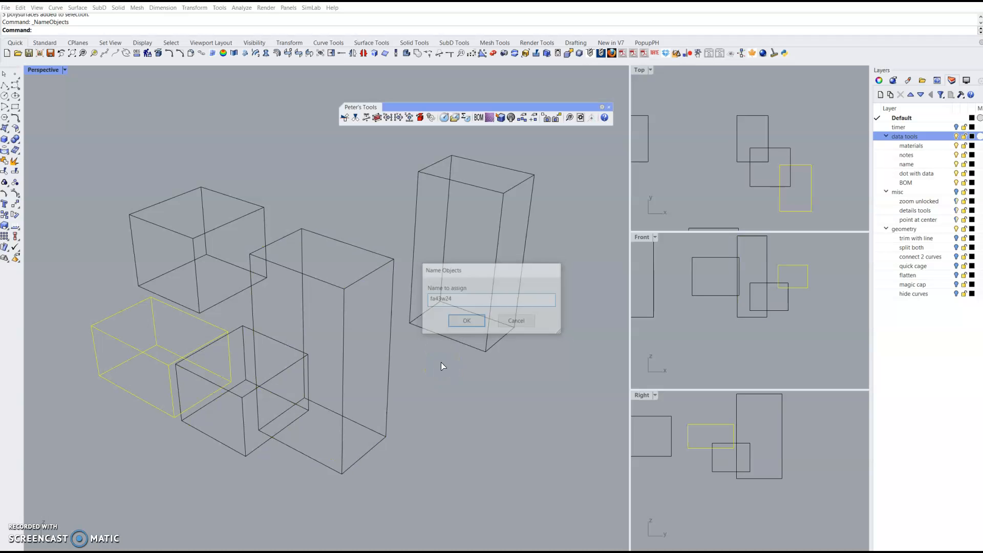
{"action": "type", "text": "ff"}
{"action": "left_click", "coordinate": [467, 321]}
Add dots displaying the Name data to all five boxes, and undo the dots.
{"action": "left_click_drag", "start_coordinate": [184, 412], "coordinate": [170, 424]}
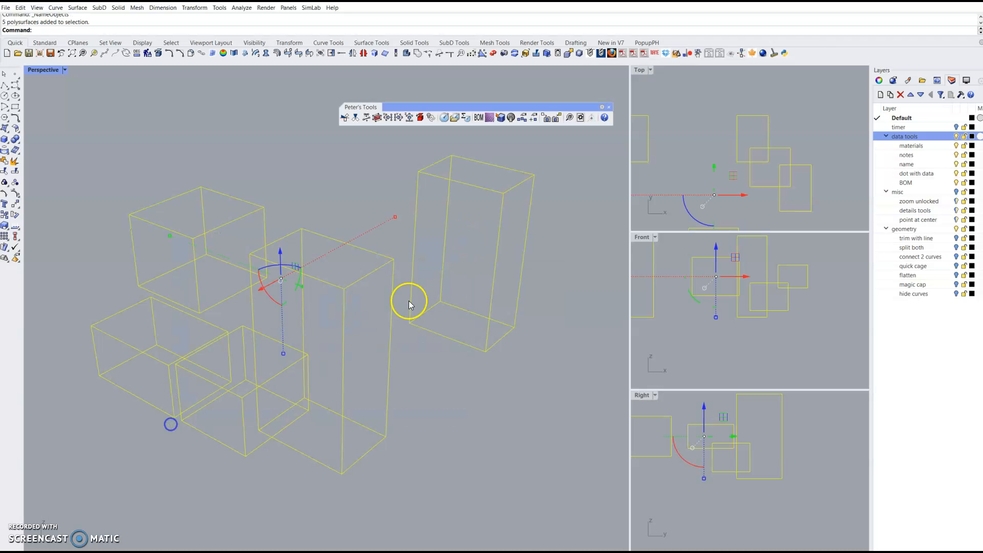
{"action": "left_click", "coordinate": [510, 117]}
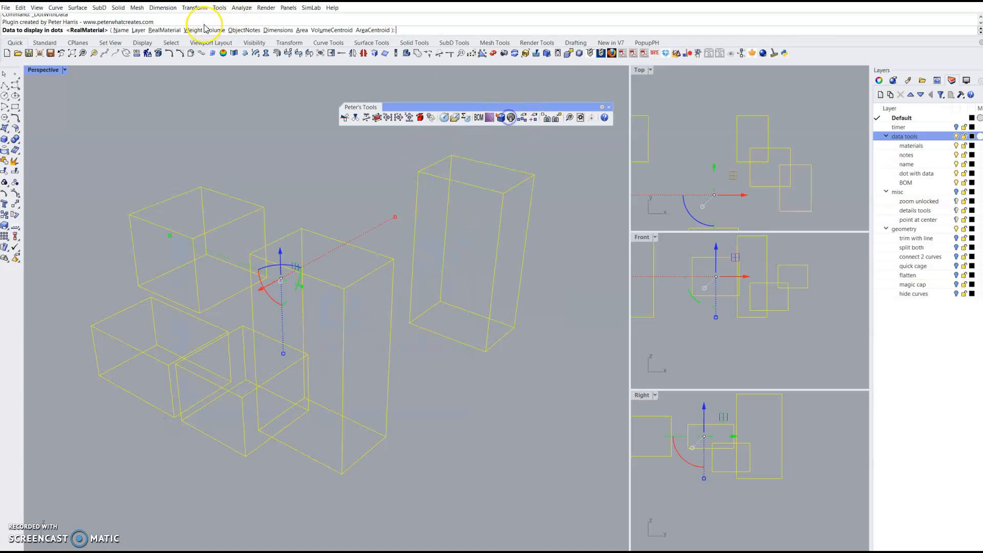
{"action": "left_click", "coordinate": [134, 32]}
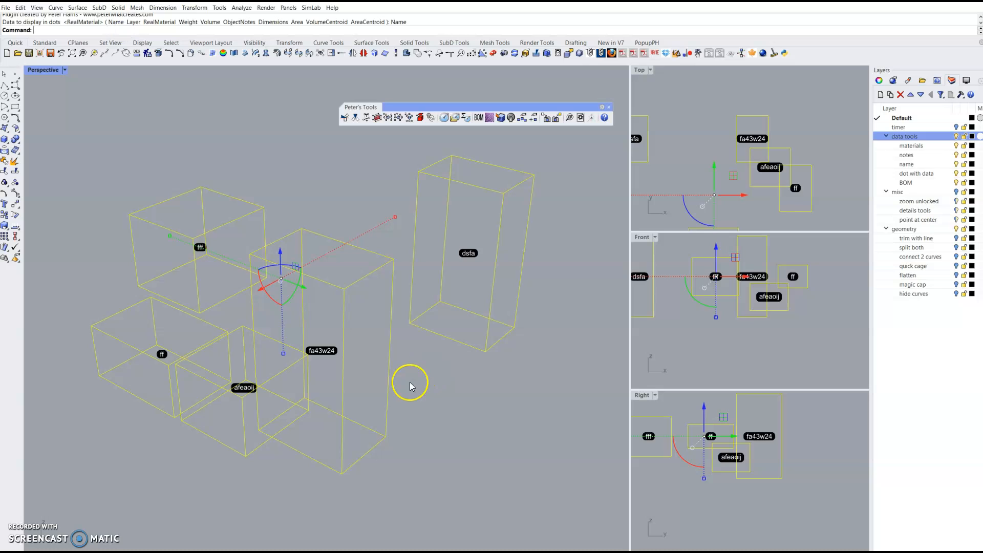
{"action": "key", "text": "ctrl+z"}
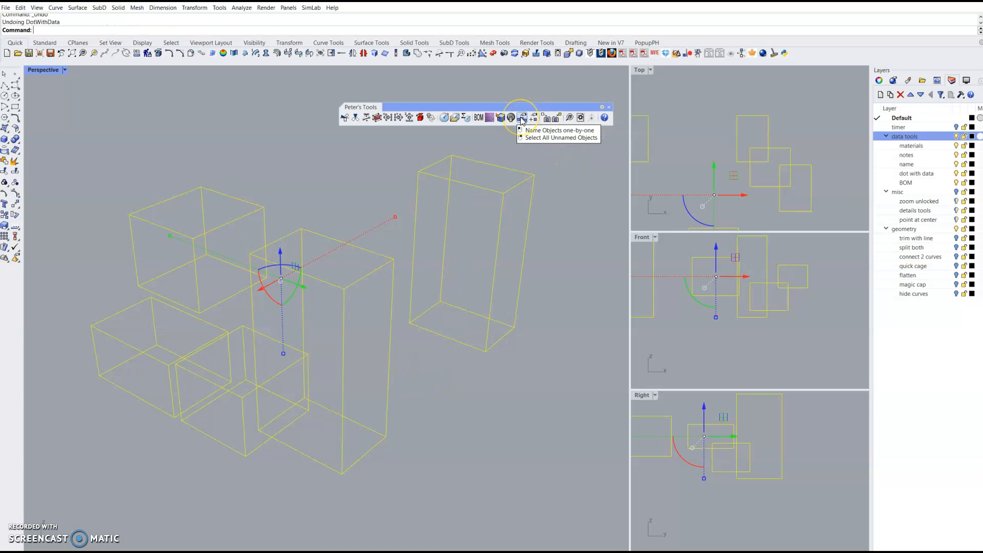
Add the text "toothpaste" to the beginning of the existing names of all five boxes.
{"action": "left_click", "coordinate": [520, 149]}
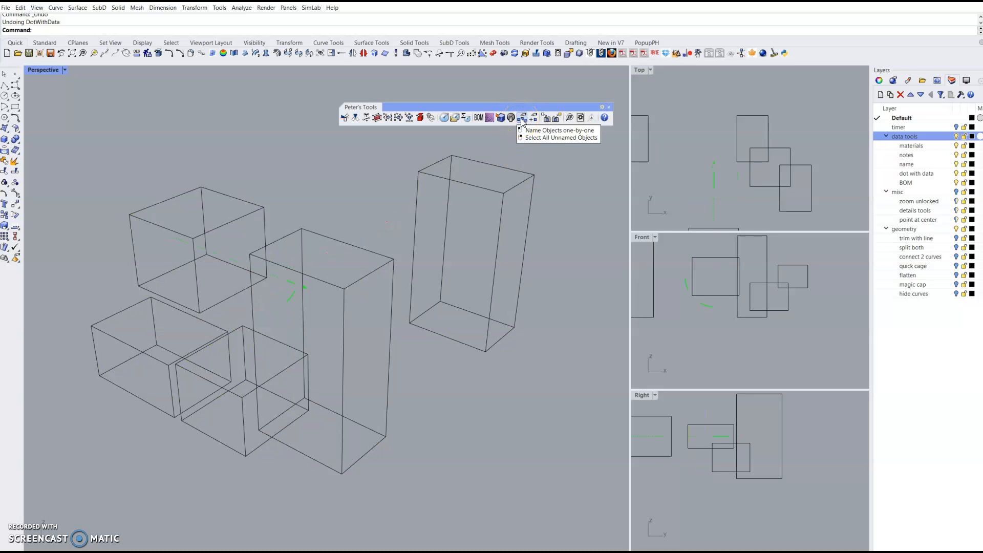
{"action": "left_click_drag", "start_coordinate": [520, 149], "coordinate": [364, 286]}
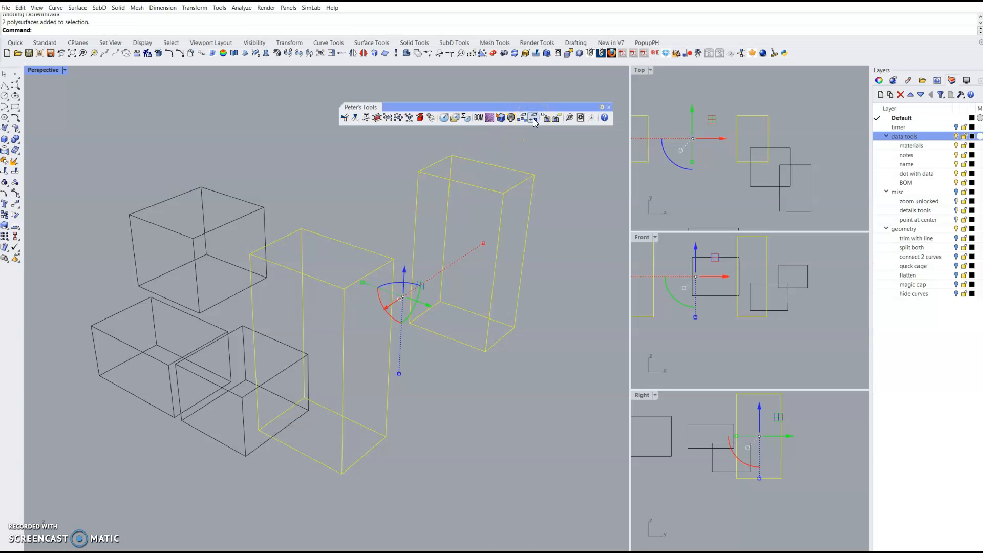
{"action": "left_click_drag", "start_coordinate": [536, 169], "coordinate": [185, 429]}
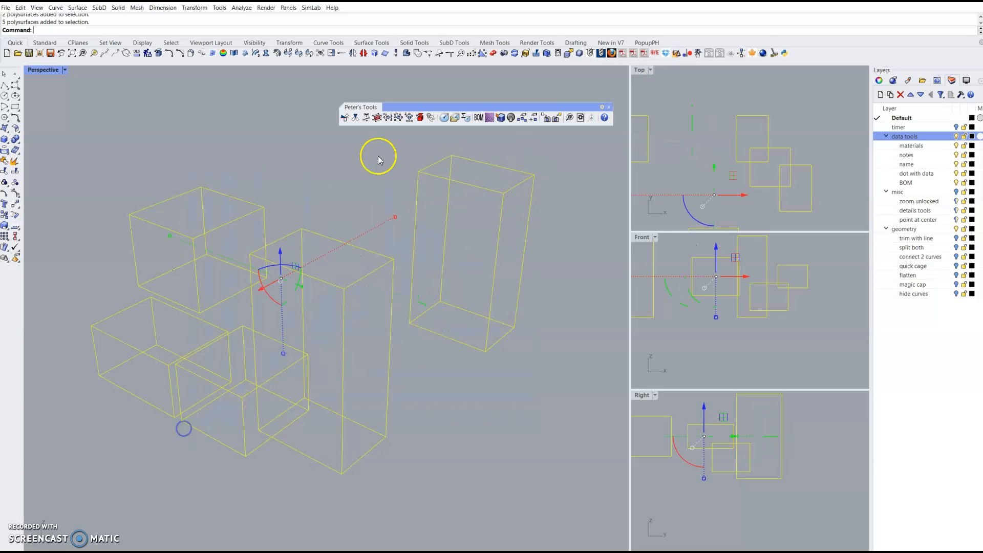
{"action": "left_click", "coordinate": [534, 118]}
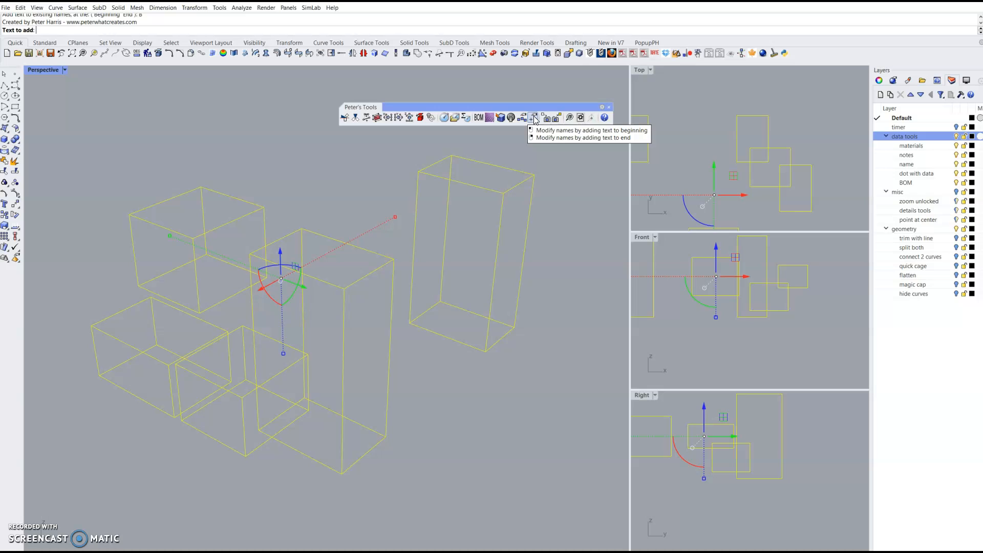
{"action": "type", "text": "toothpaste"}
{"action": "key", "text": "Return"}
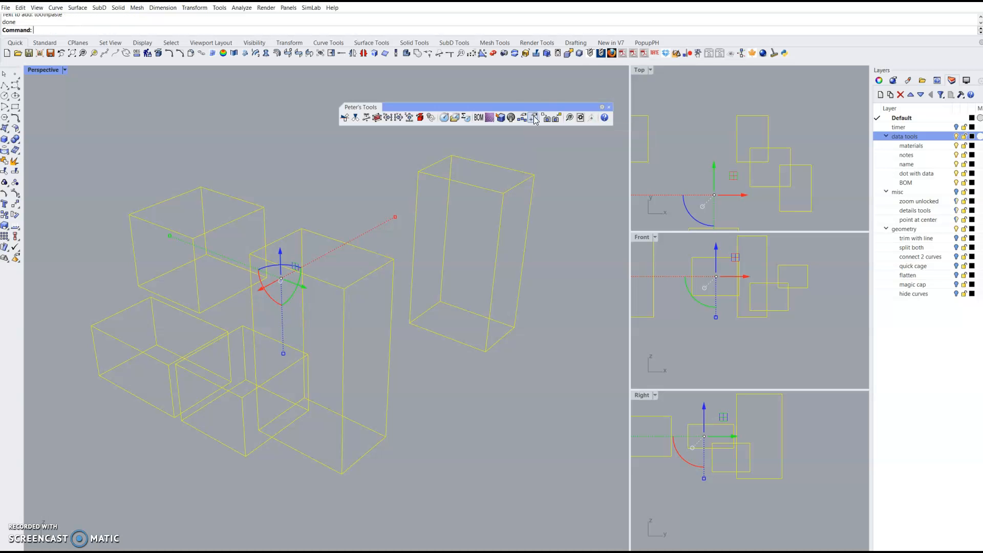
Check the modified name of the rear tall box in its object properties, then return to the layer list and deselect the box.
{"action": "left_click", "coordinate": [354, 220]}
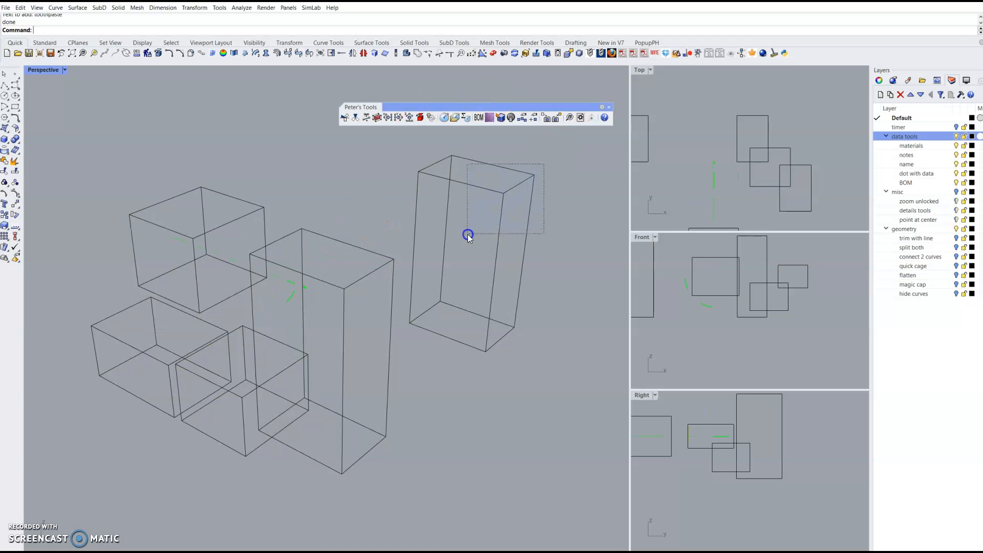
{"action": "left_click", "coordinate": [504, 197]}
{"action": "left_click", "coordinate": [879, 80]}
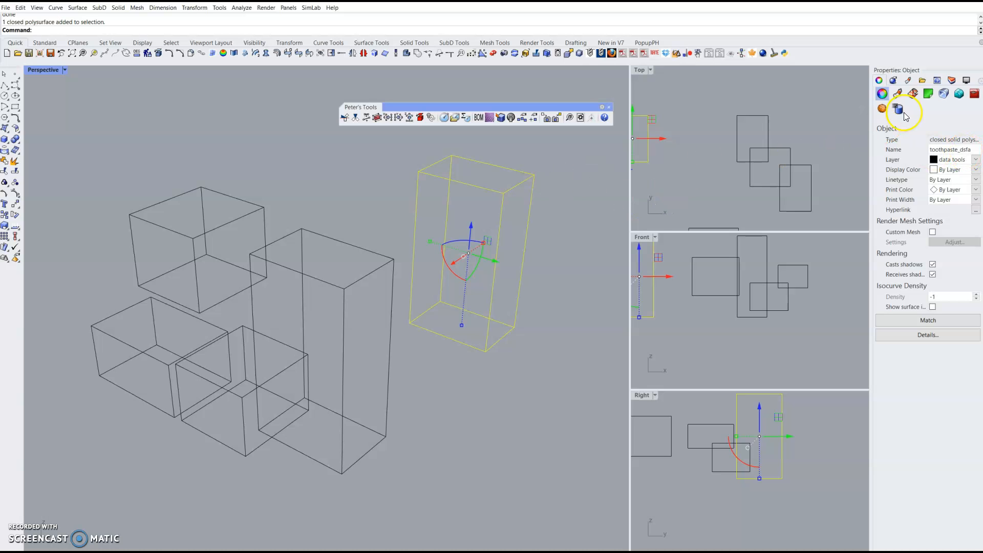
{"action": "left_click", "coordinate": [954, 80]}
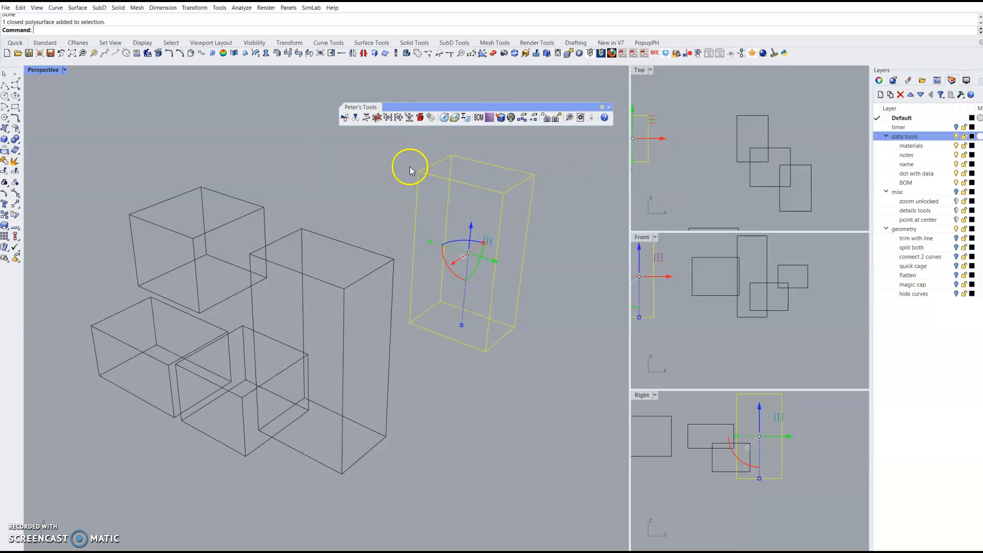
{"action": "left_click", "coordinate": [512, 153]}
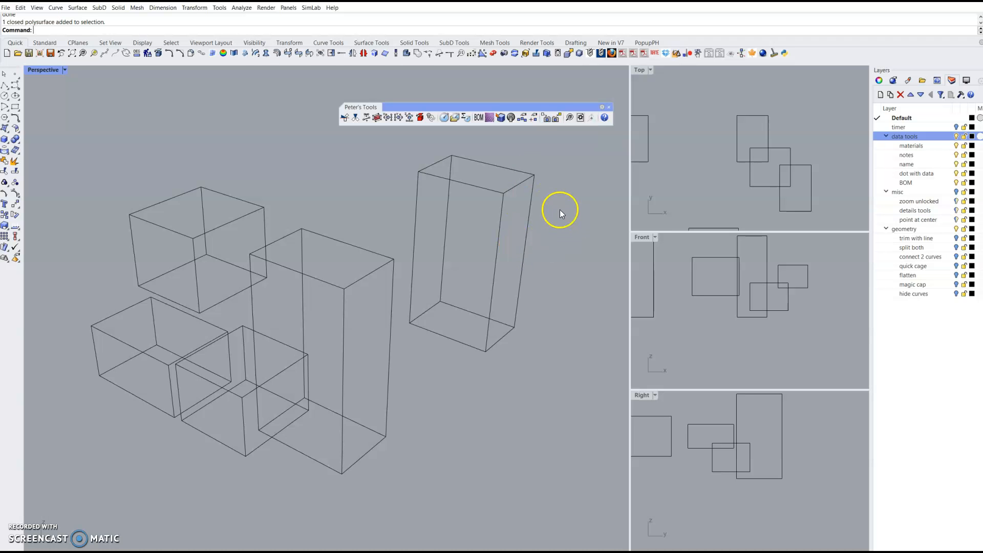
Archive the two tall boxes and the upper-left box of the Perspective view.
{"action": "left_click_drag", "start_coordinate": [371, 335], "coordinate": [340, 348]}
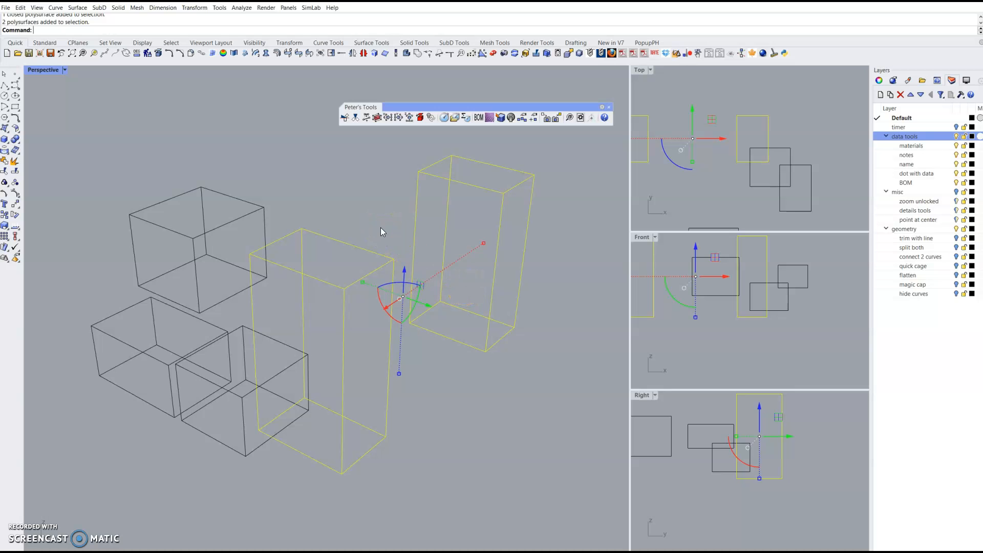
{"action": "key", "text": "Escape"}
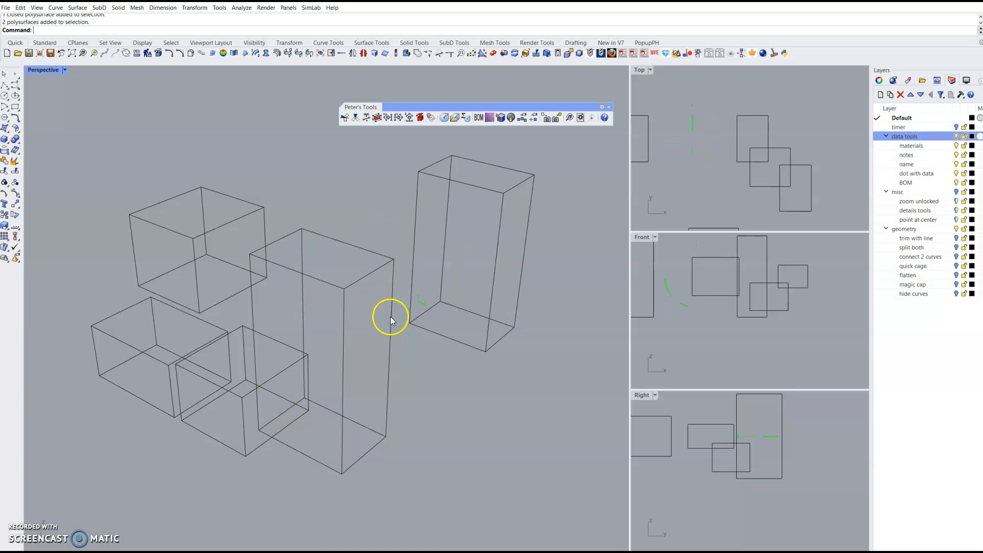
{"action": "left_click_drag", "start_coordinate": [454, 278], "coordinate": [334, 369]}
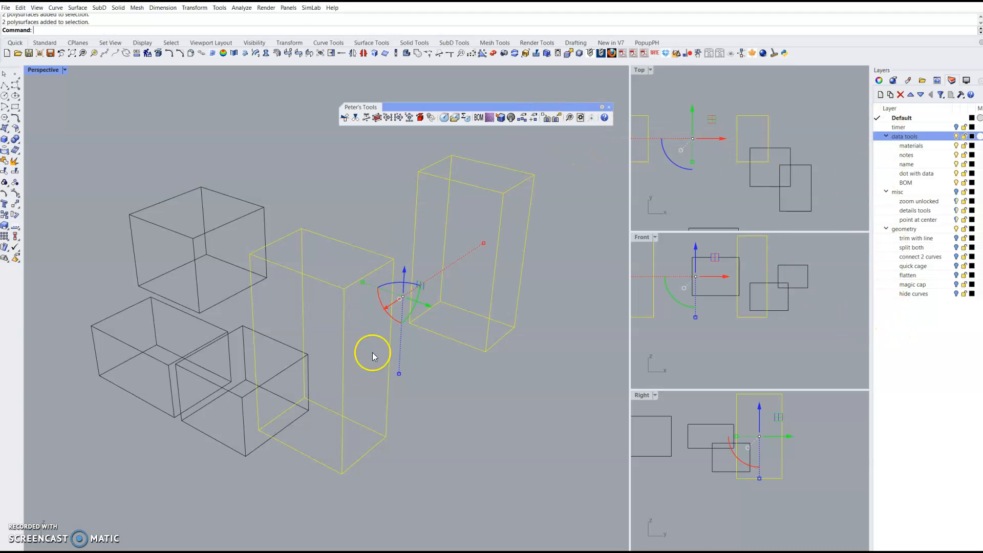
{"action": "left_click_drag", "start_coordinate": [561, 178], "coordinate": [227, 304]}
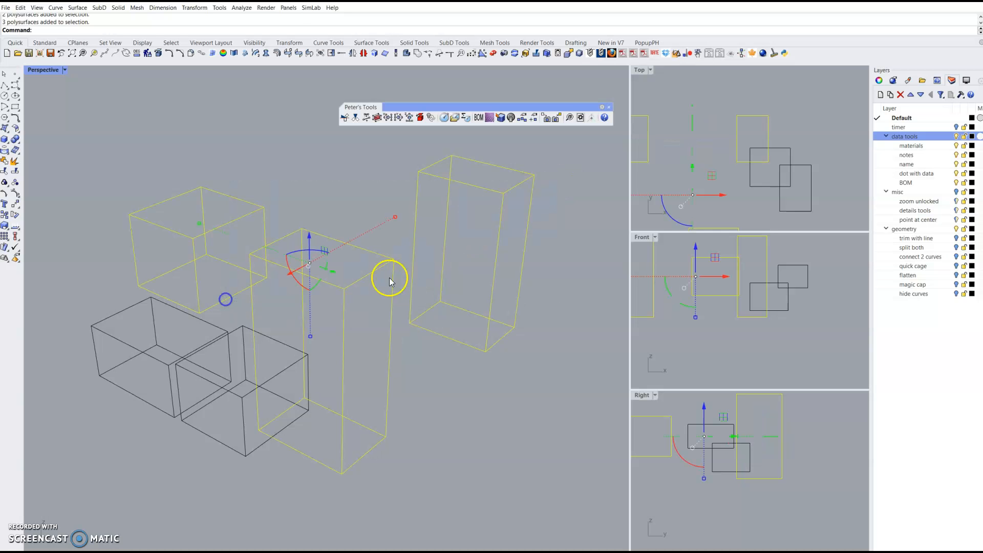
{"action": "left_click", "coordinate": [552, 118]}
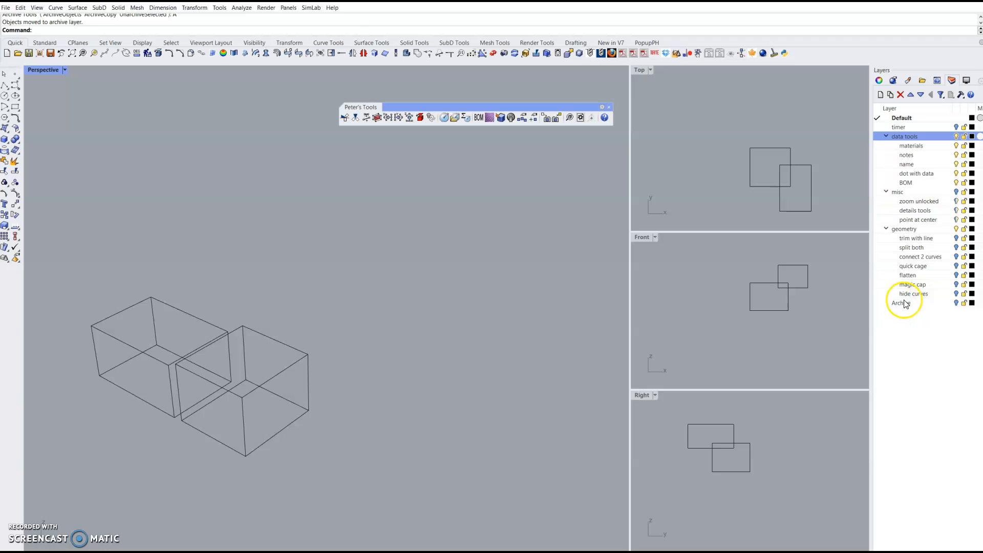
{"action": "right_click_drag", "start_coordinate": [390, 307], "coordinate": [386, 344]}
{"action": "right_click_drag", "start_coordinate": [449, 384], "coordinate": [417, 377]}
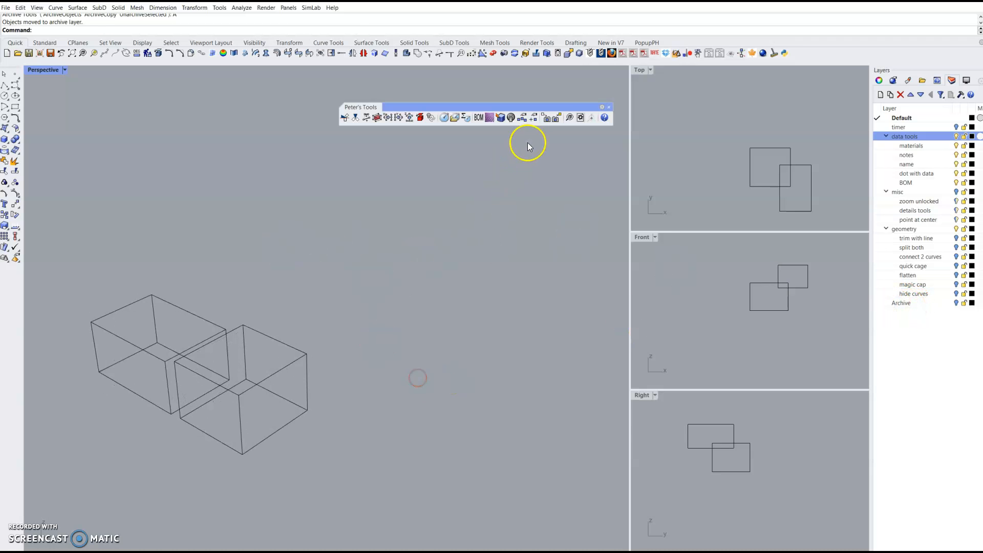
Unarchive the two tall boxes and the upper-left box, and clear the selection.
{"action": "left_click", "coordinate": [556, 118]}
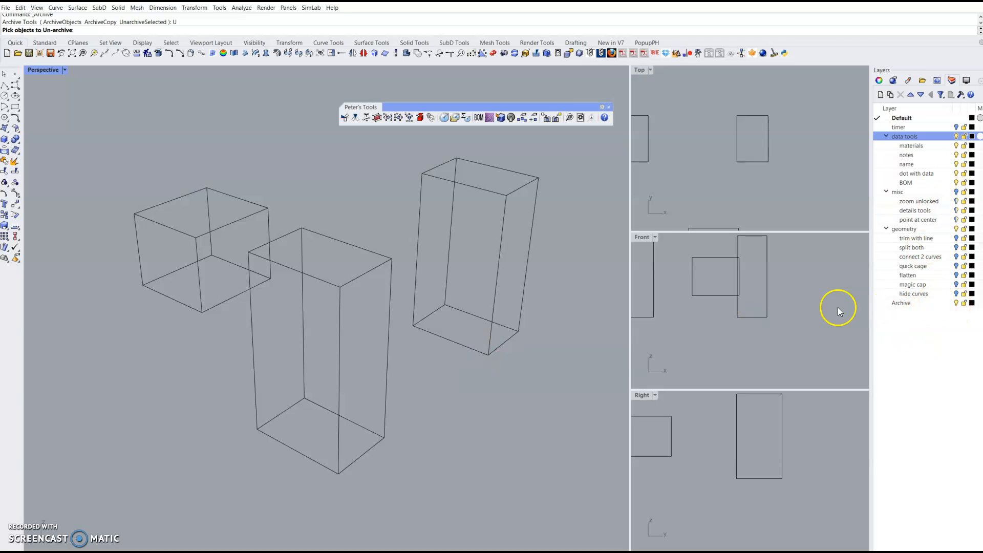
{"action": "left_click", "coordinate": [449, 243]}
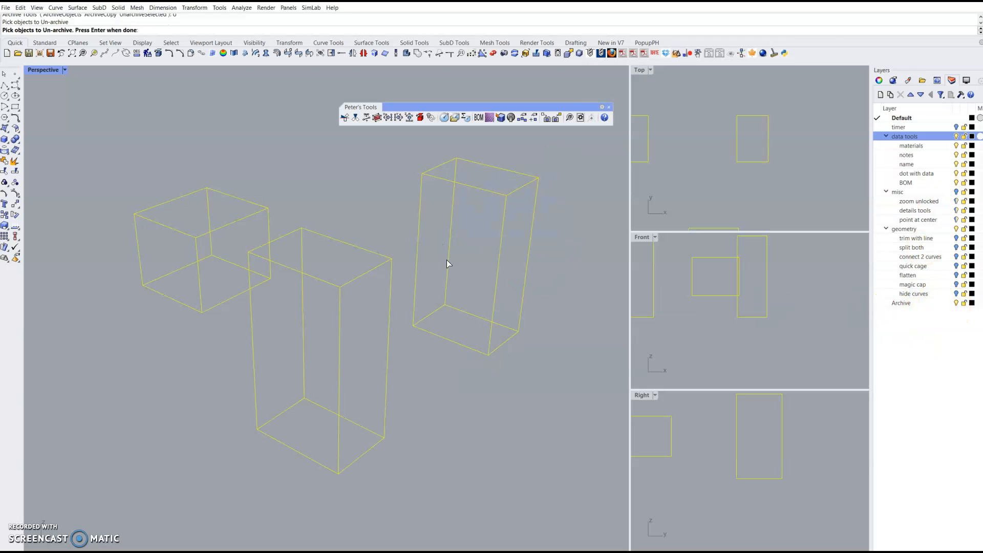
{"action": "left_click_drag", "start_coordinate": [463, 237], "coordinate": [174, 356]}
{"action": "right_click", "coordinate": [342, 302]}
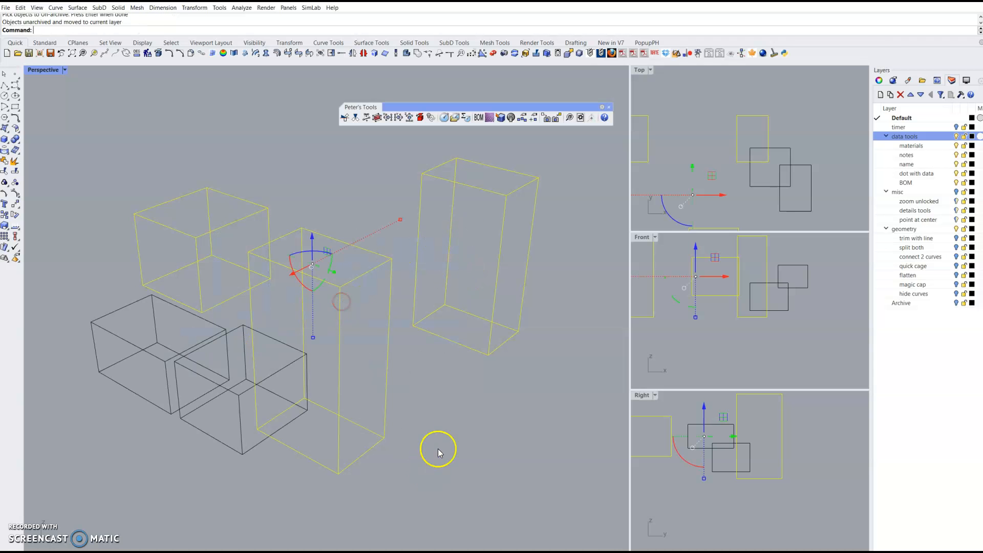
{"action": "left_click", "coordinate": [447, 409]}
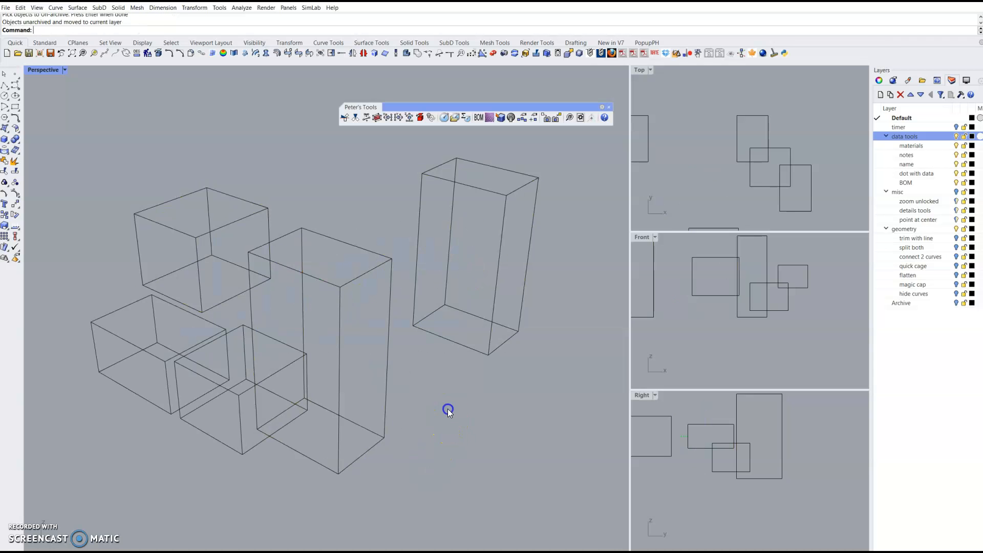
Ungroup the three unarchived boxes and clear the selection.
{"action": "left_click", "coordinate": [450, 272]}
{"action": "key", "text": "ctrl+shift+g"}
{"action": "key", "text": "ctrl+shift+g"}
{"action": "left_click", "coordinate": [415, 383]}
Archive the two tall boxes and the front small box, and unarchive them again.
{"action": "left_click_drag", "start_coordinate": [469, 251], "coordinate": [298, 409]}
{"action": "left_click", "coordinate": [548, 119]}
{"action": "right_click", "coordinate": [549, 118]}
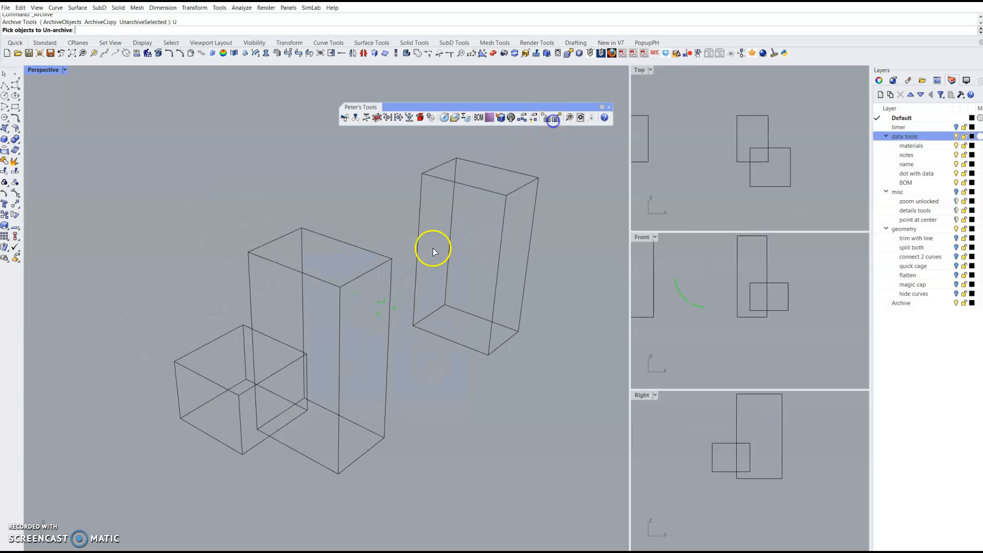
{"action": "right_click", "coordinate": [335, 322]}
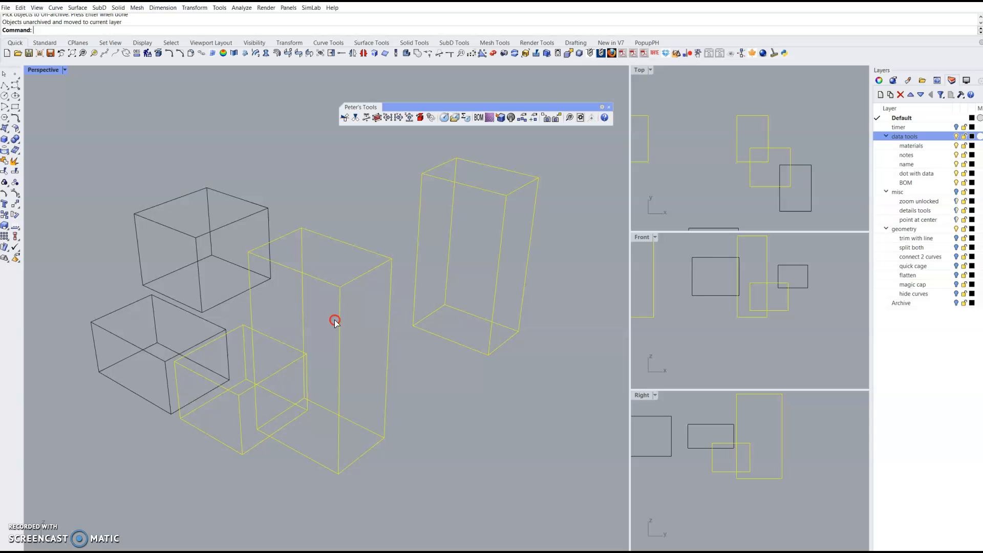
{"action": "left_click", "coordinate": [348, 368]}
Ungroup the boxes and archive a copy of all of them except the rear tall box.
{"action": "left_click_drag", "start_coordinate": [355, 206], "coordinate": [149, 436]}
{"action": "key", "text": "ctrl+shift+g"}
{"action": "left_click_drag", "start_coordinate": [331, 196], "coordinate": [157, 417]}
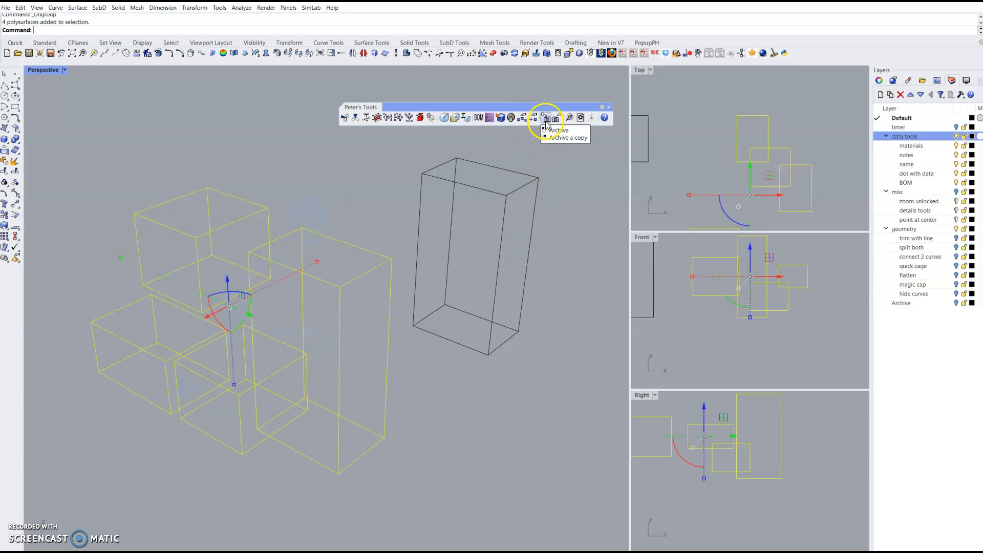
{"action": "left_click", "coordinate": [546, 124]}
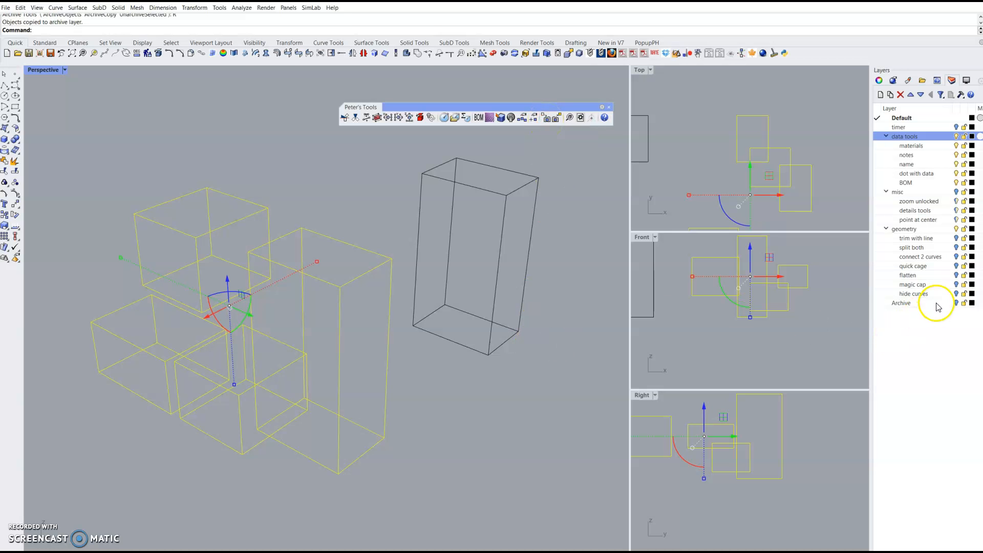
{"action": "left_click", "coordinate": [363, 236]}
Delete all five boxes and briefly show the Archive layer to check the stored copies.
{"action": "left_click_drag", "start_coordinate": [558, 177], "coordinate": [152, 439]}
{"action": "key", "text": "Delete"}
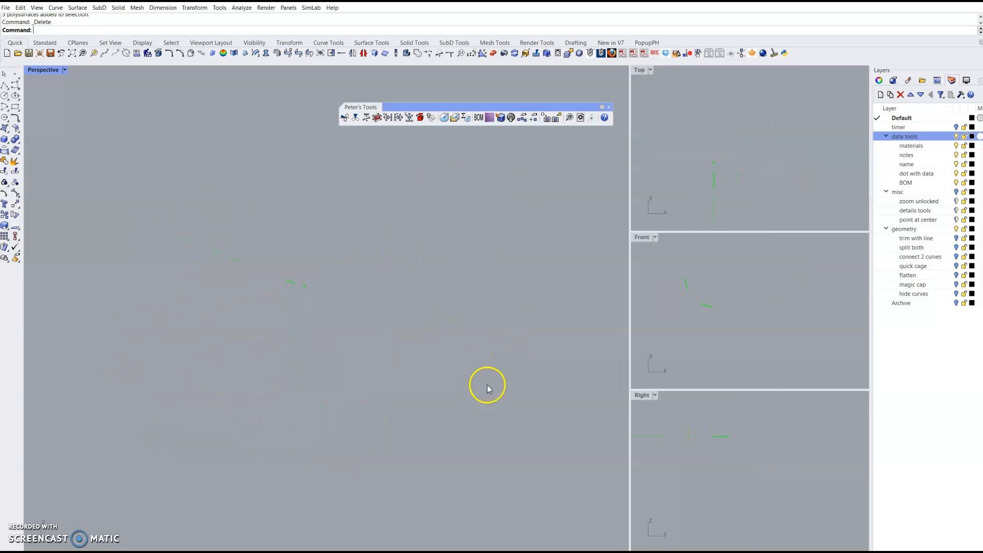
{"action": "left_click", "coordinate": [956, 304]}
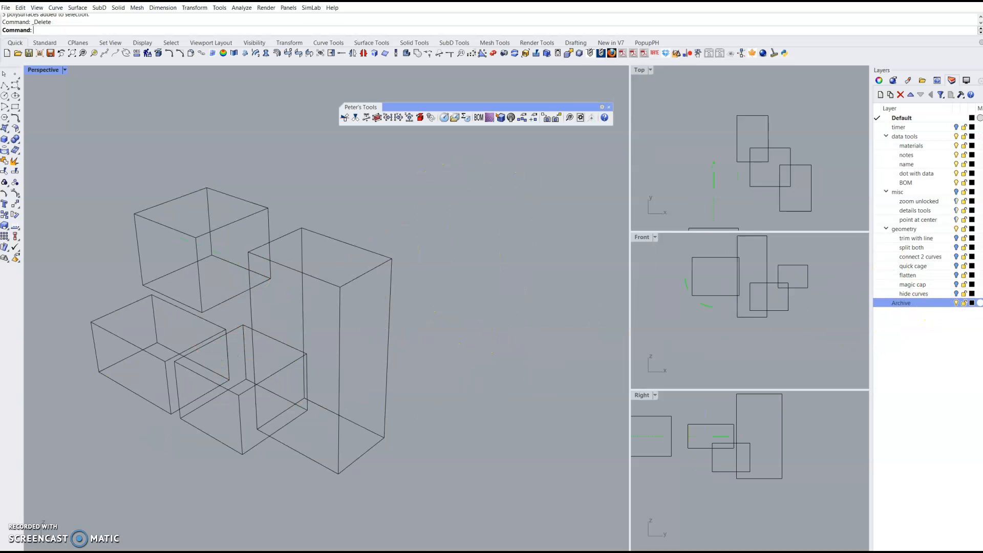
{"action": "left_click", "coordinate": [956, 303]}
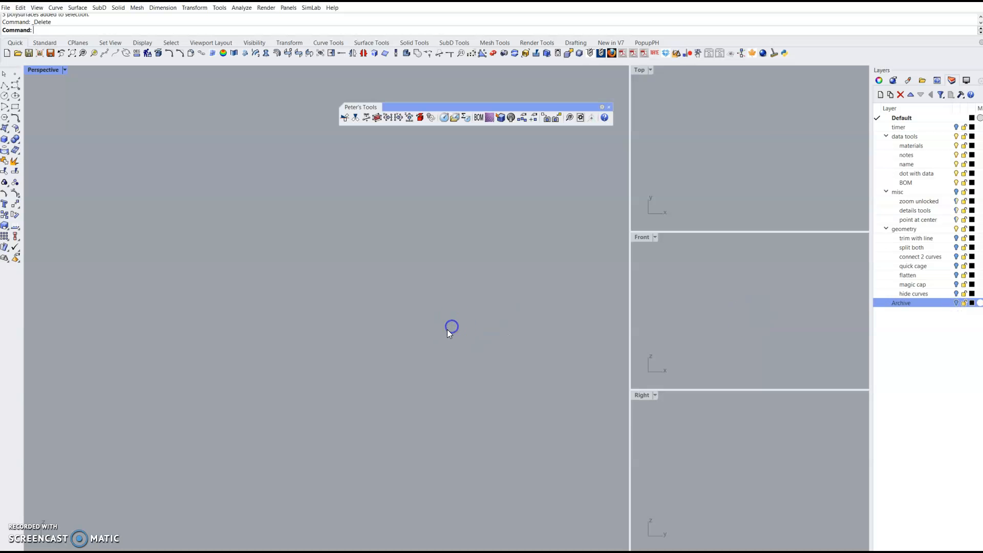
Undo the deletion of the five boxes and clear the selection.
{"action": "key", "text": "ctrl+z"}
{"action": "key", "text": "ctrl+z"}
{"action": "key", "text": "ctrl+z"}
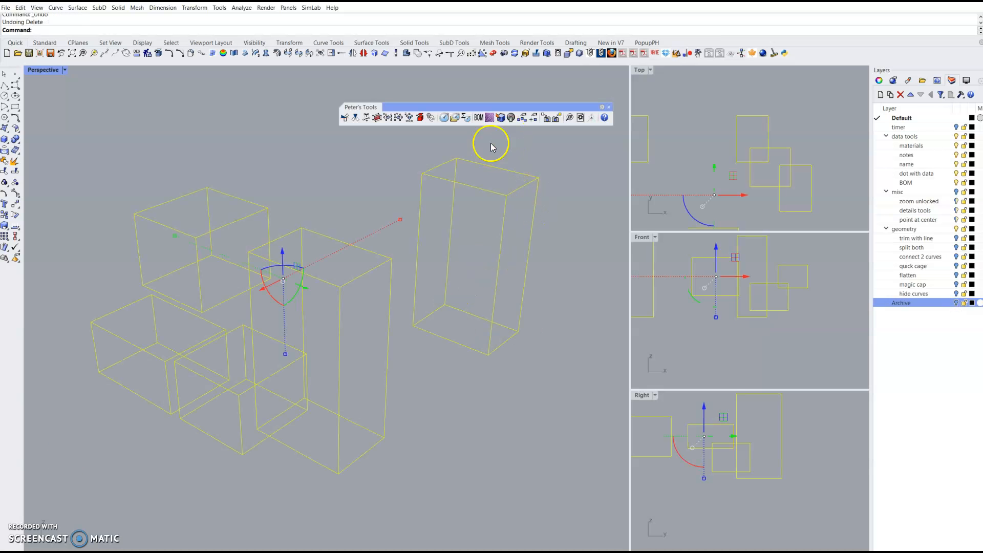
{"action": "left_click", "coordinate": [370, 345]}
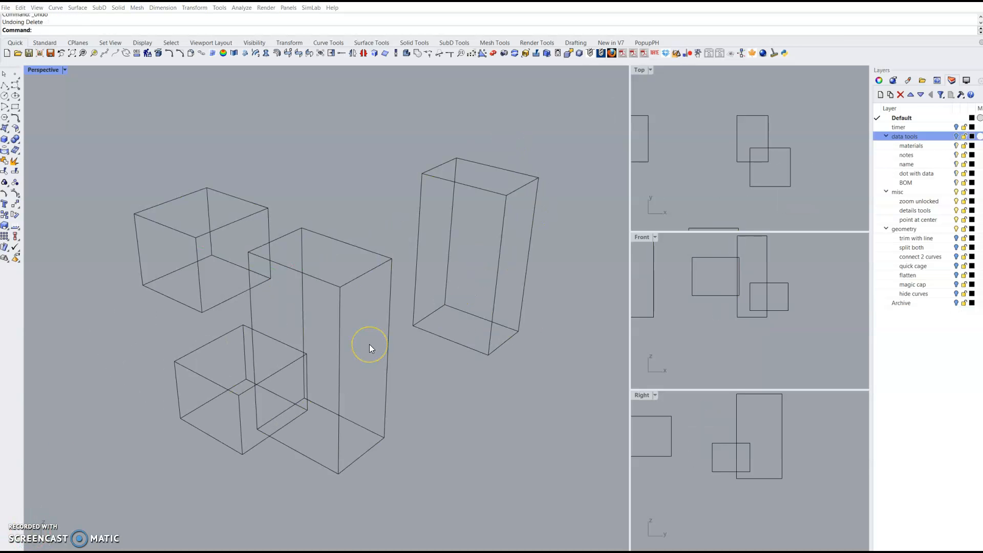
Lock the rear tall box and the upper-left box.
{"action": "middle_click", "coordinate": [415, 362]}
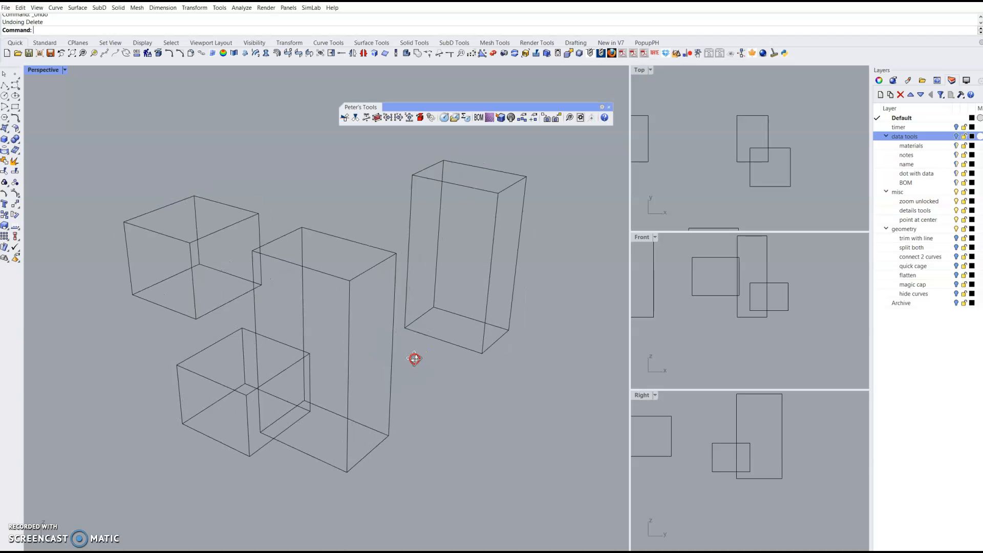
{"action": "right_click_drag", "start_coordinate": [410, 359], "coordinate": [408, 360]}
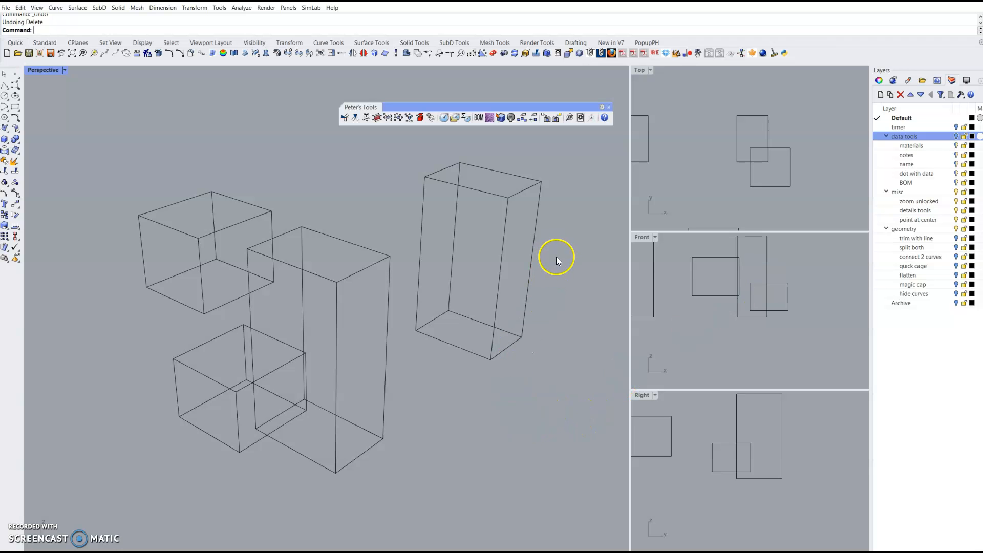
{"action": "left_click_drag", "start_coordinate": [560, 205], "coordinate": [256, 221]}
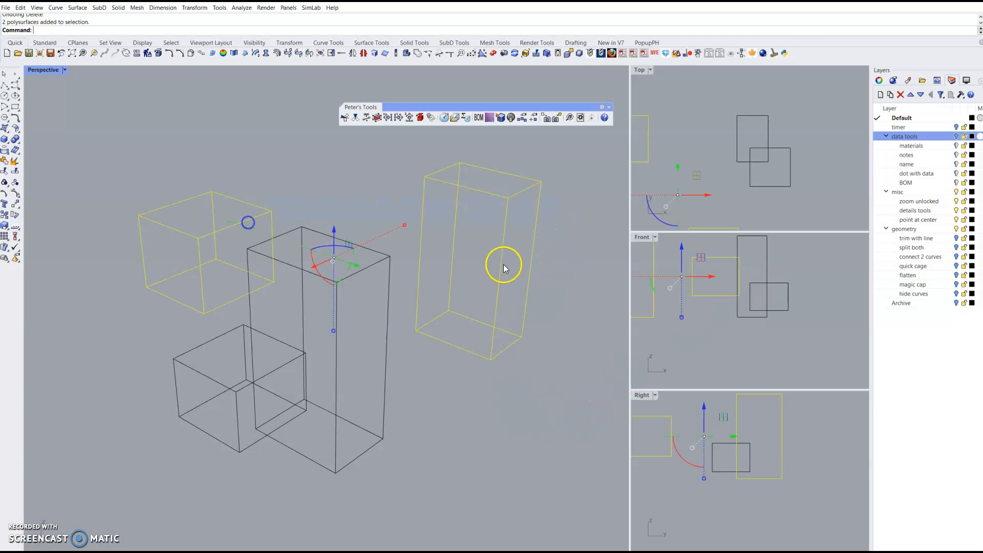
{"action": "middle_click", "coordinate": [505, 269]}
{"action": "left_click", "coordinate": [476, 285]}
{"action": "right_click_drag", "start_coordinate": [476, 285], "coordinate": [399, 379]}
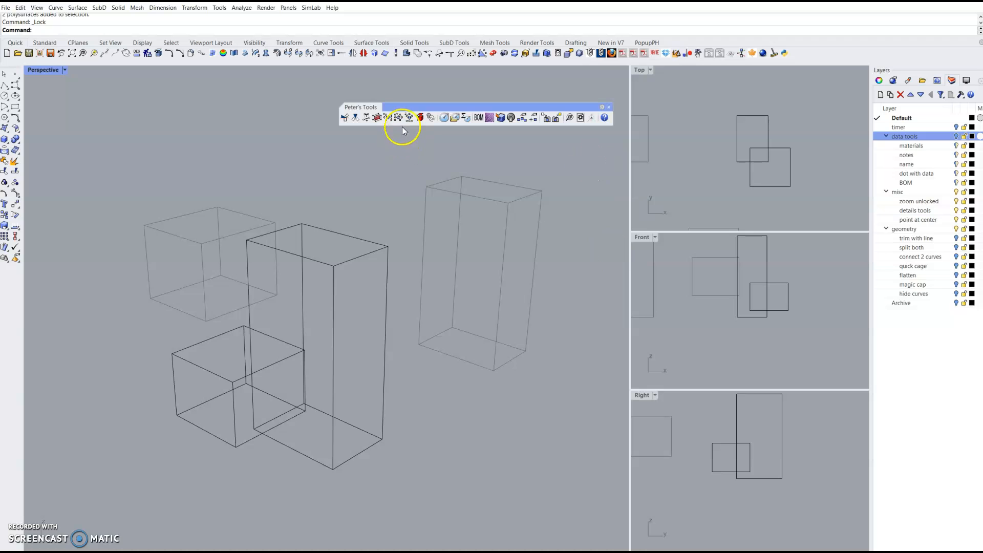
Zoom to the unlocked boxes in the Perspective view and in all viewports.
{"action": "left_click", "coordinate": [568, 117]}
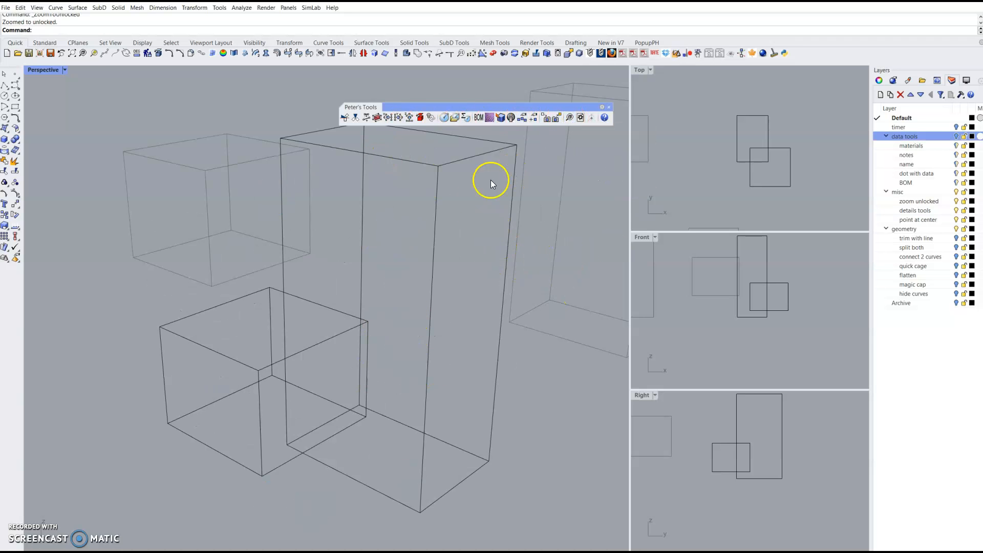
{"action": "right_click", "coordinate": [570, 119]}
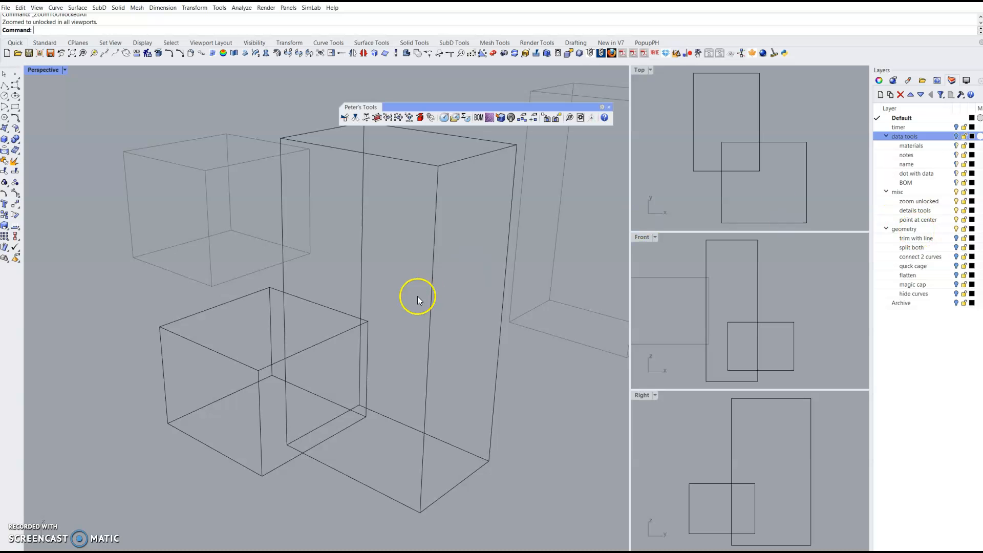
Undo the locking of the two boxes and bring all boxes back into the Perspective view.
{"action": "key", "text": "ctrl+z"}
{"action": "right_click_drag", "start_coordinate": [453, 273], "coordinate": [387, 298], "text": "shift"}
{"action": "left_click", "coordinate": [355, 293]}
{"action": "scroll", "coordinate": [355, 293], "scroll_direction": "down", "scroll_amount": 2}
{"action": "right_click_drag", "start_coordinate": [351, 366], "coordinate": [357, 372]}
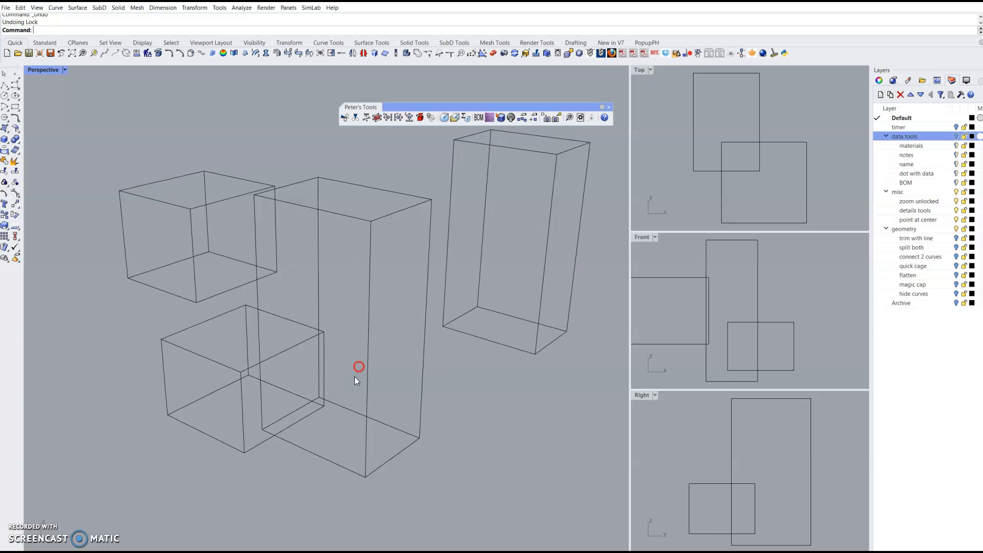
Create a portrait layout "Page 1" of 215.9 by 279.4 mm with four details, and zoom out inside its Top detail.
{"action": "left_click", "coordinate": [130, 552]}
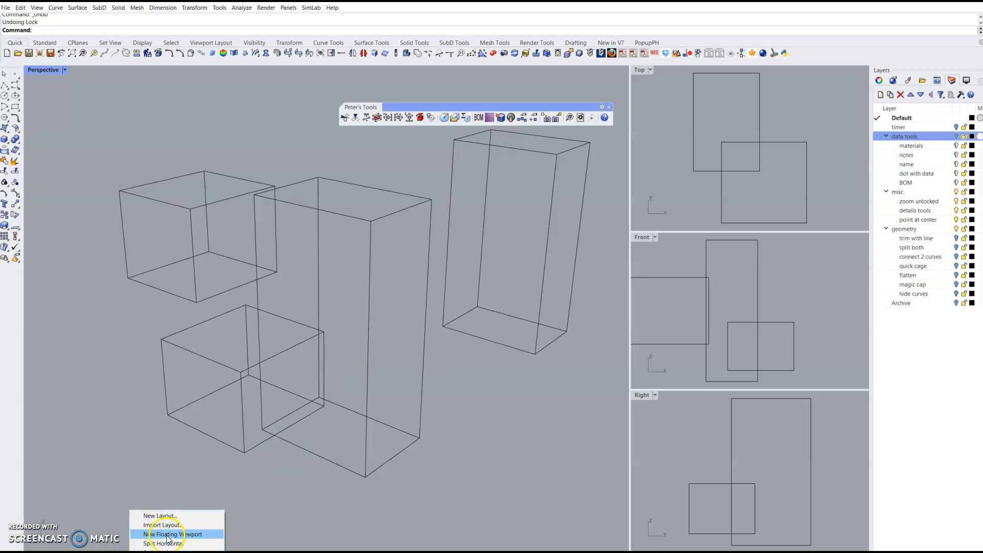
{"action": "left_click", "coordinate": [167, 516]}
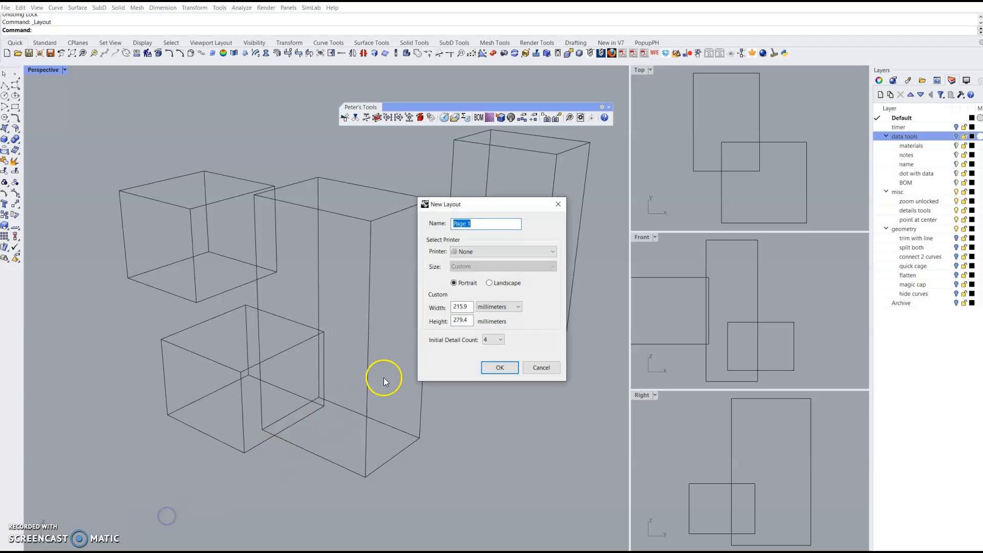
{"action": "left_click", "coordinate": [496, 366]}
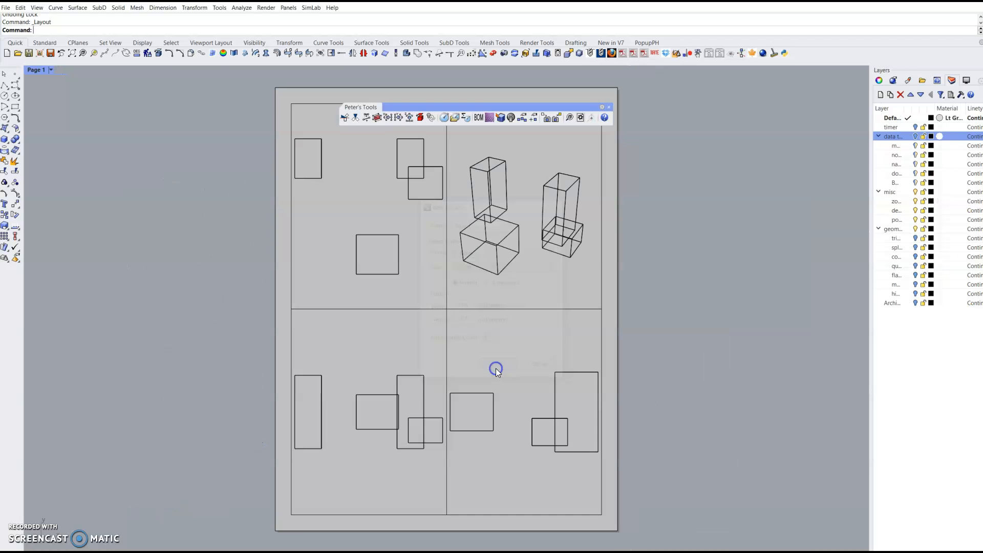
{"action": "double_click", "coordinate": [354, 196]}
{"action": "scroll", "coordinate": [356, 205], "scroll_direction": "down", "scroll_amount": 3}
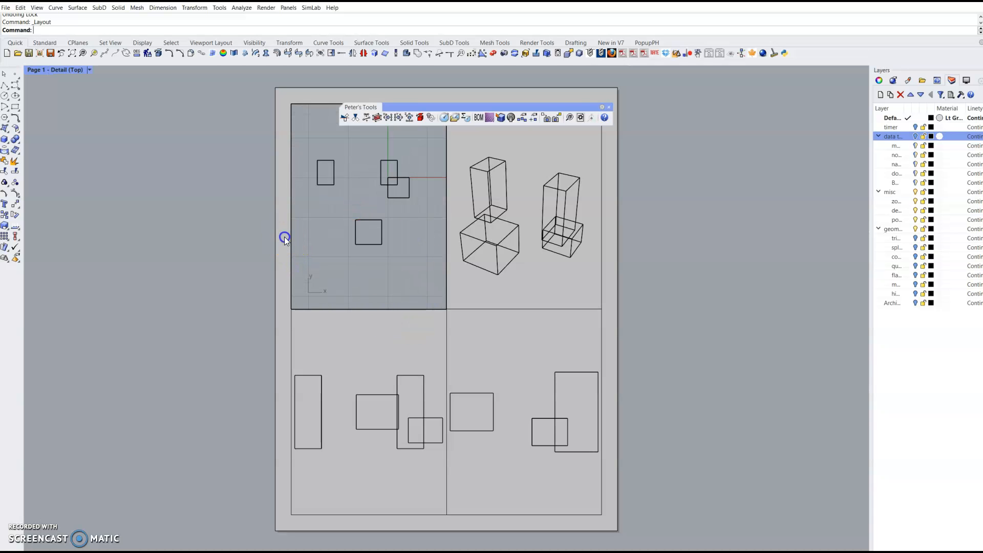
Change the display mode of all visible layout details to Artistic with the details tools.
{"action": "left_click", "coordinate": [582, 119]}
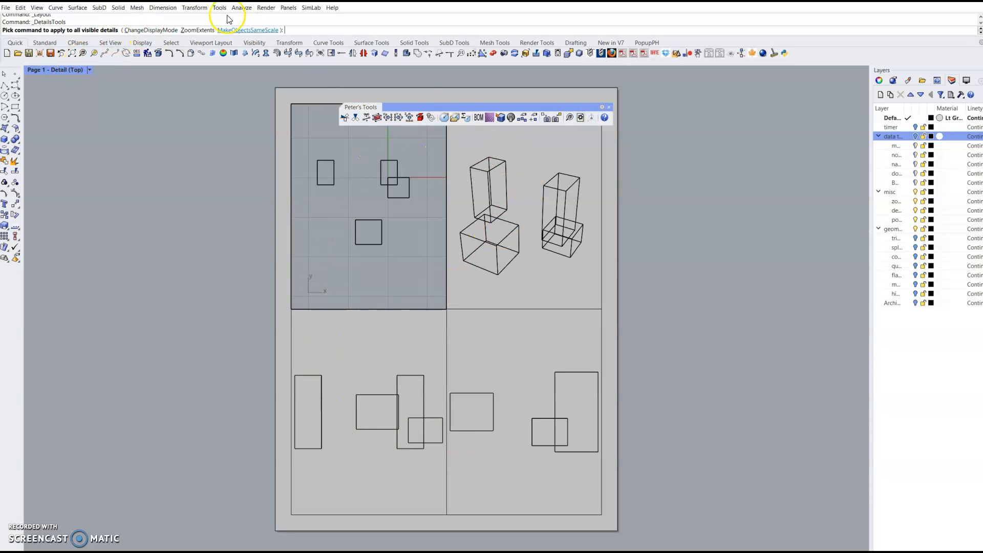
{"action": "left_click", "coordinate": [154, 30]}
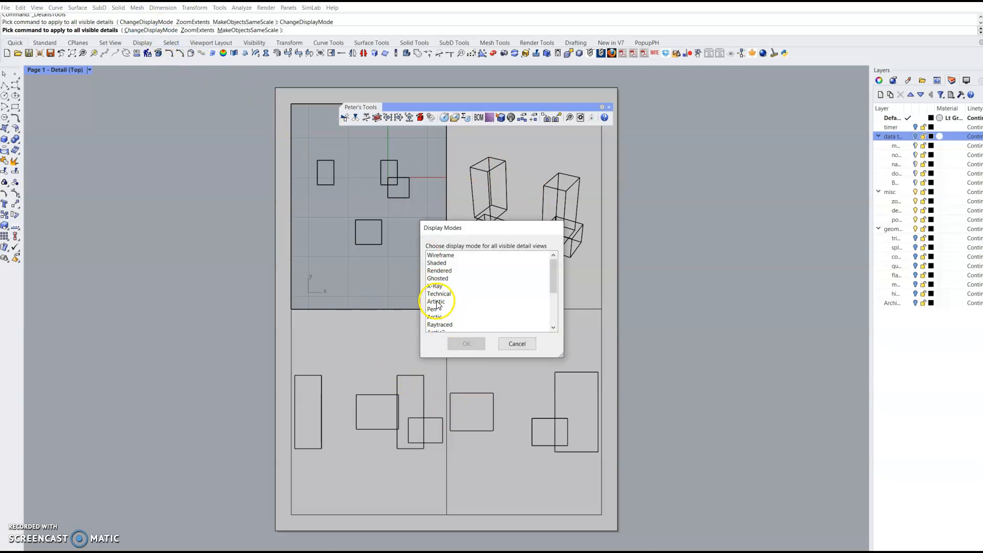
{"action": "double_click", "coordinate": [435, 301]}
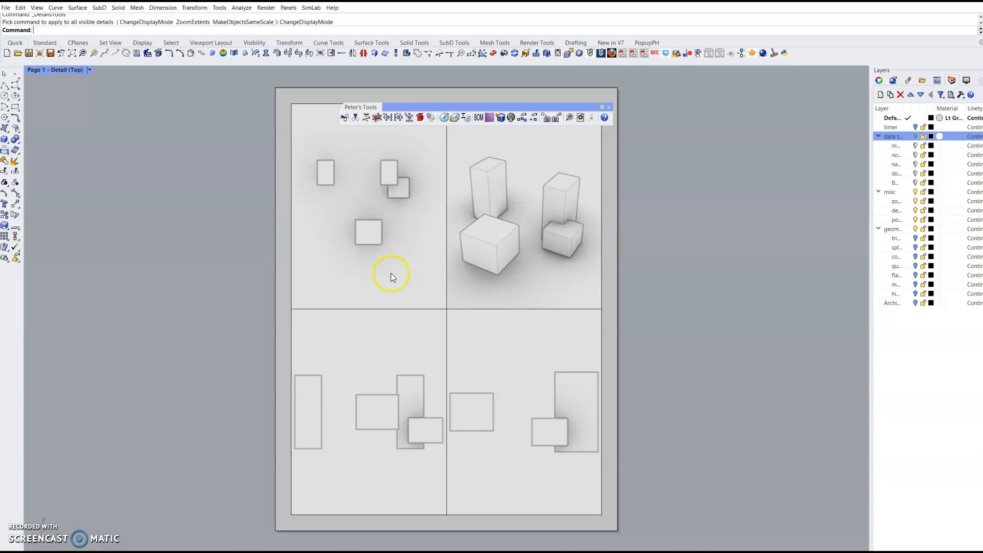
Change the display mode of all visible layout details to Arctic.
{"action": "right_click", "coordinate": [482, 183]}
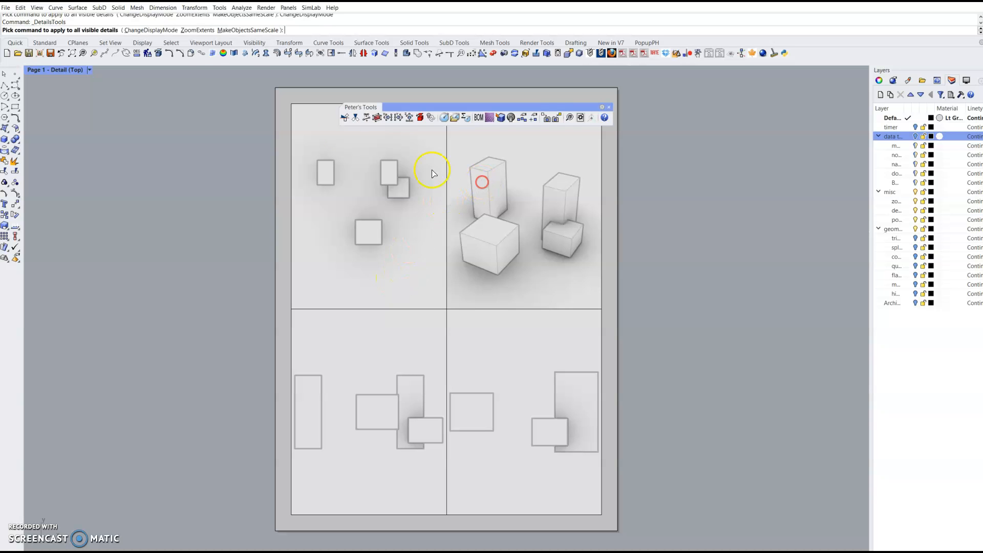
{"action": "left_click", "coordinate": [151, 29]}
{"action": "double_click", "coordinate": [443, 318]}
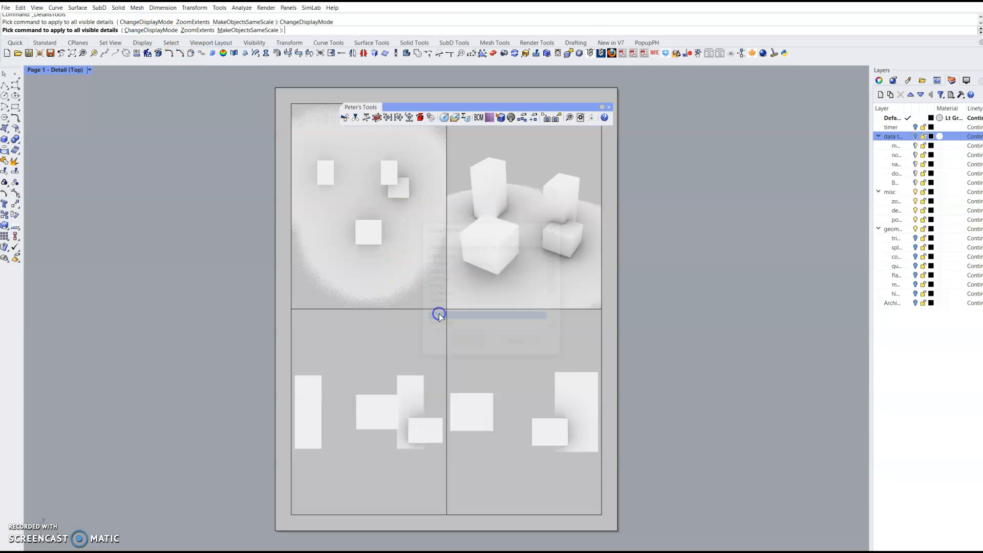
Zoom all visible layout details to their extents with the details tools.
{"action": "left_click", "coordinate": [570, 118]}
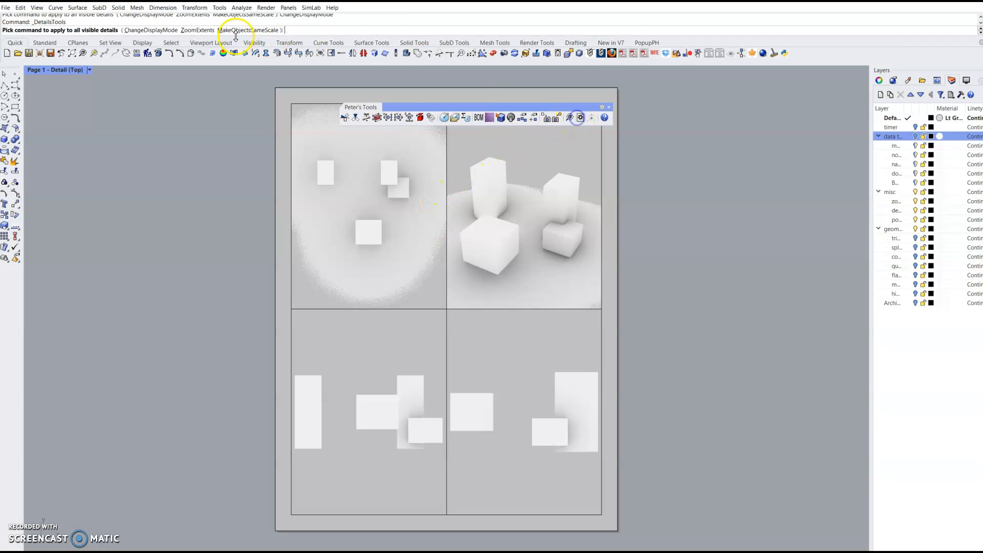
{"action": "left_click", "coordinate": [195, 30]}
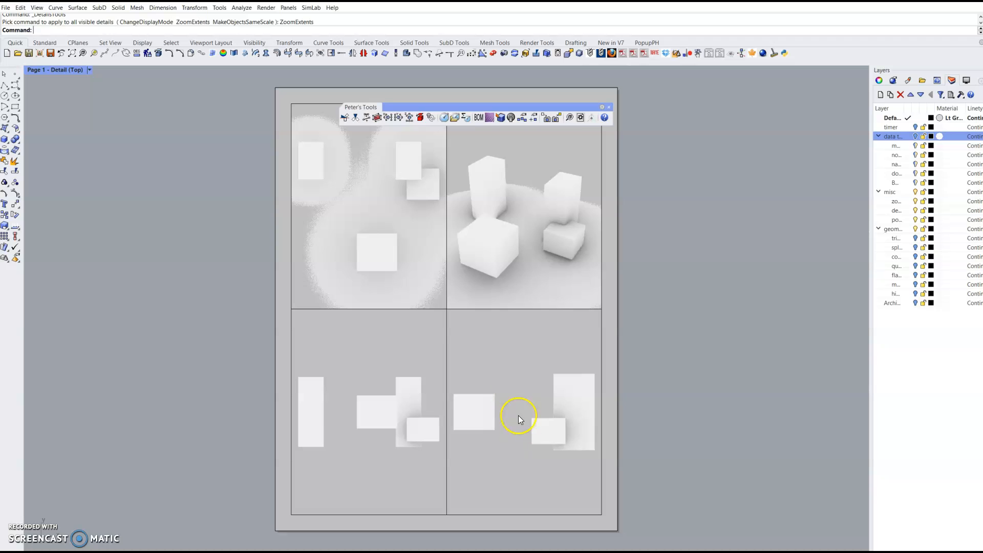
Make objects the same scale in all orthographic layout details, trying .5 and .8 before setting 2 model units per layout unit.
{"action": "right_click", "coordinate": [563, 147]}
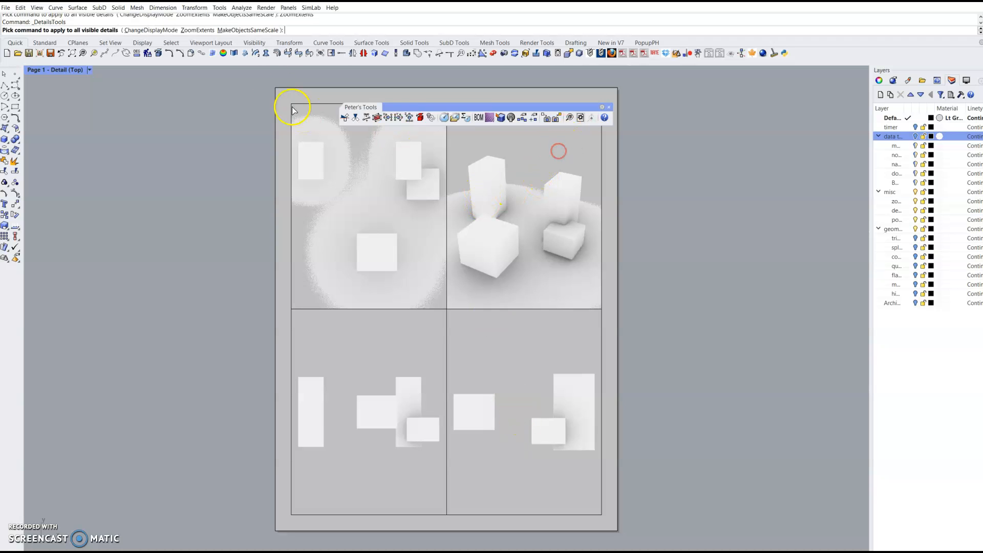
{"action": "left_click", "coordinate": [247, 31]}
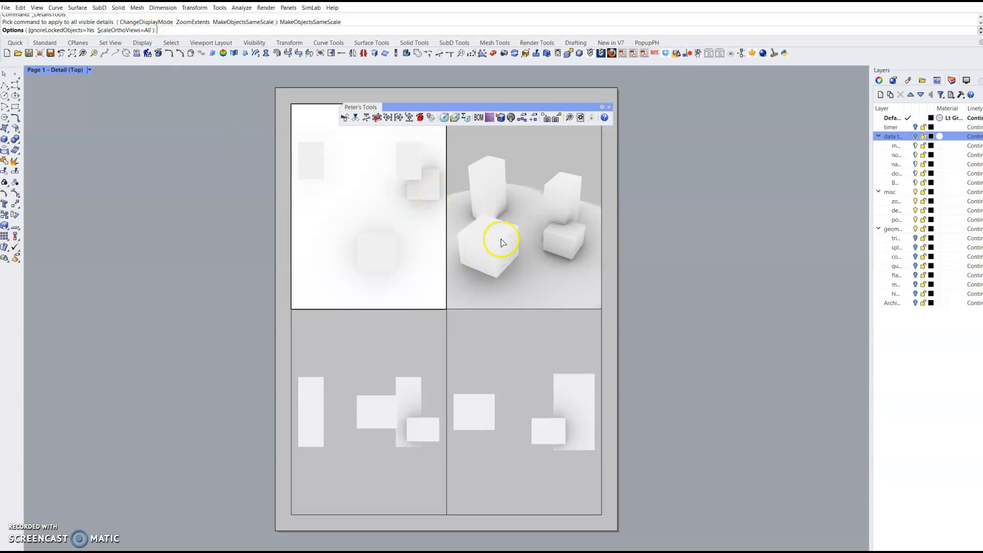
{"action": "left_click", "coordinate": [415, 259]}
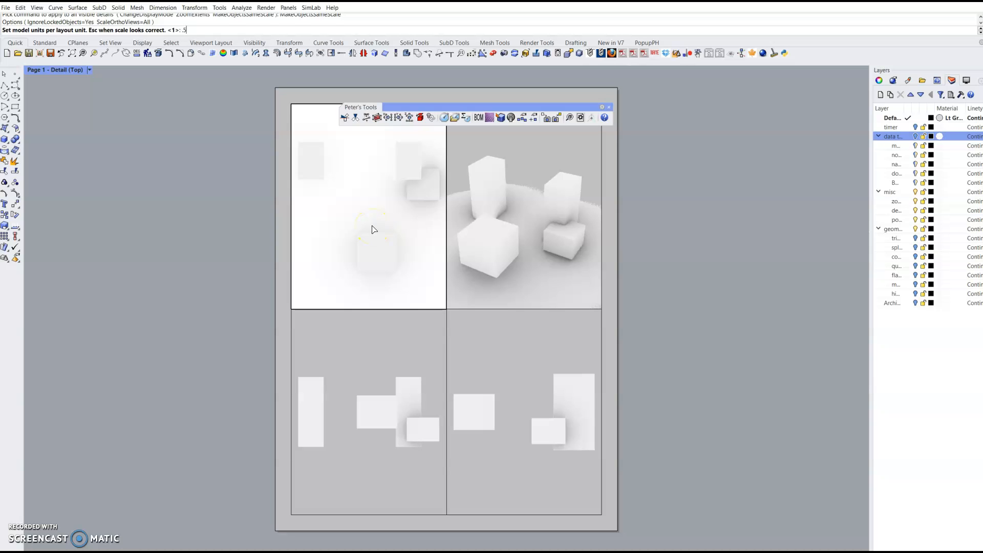
{"action": "key", "text": "Return"}
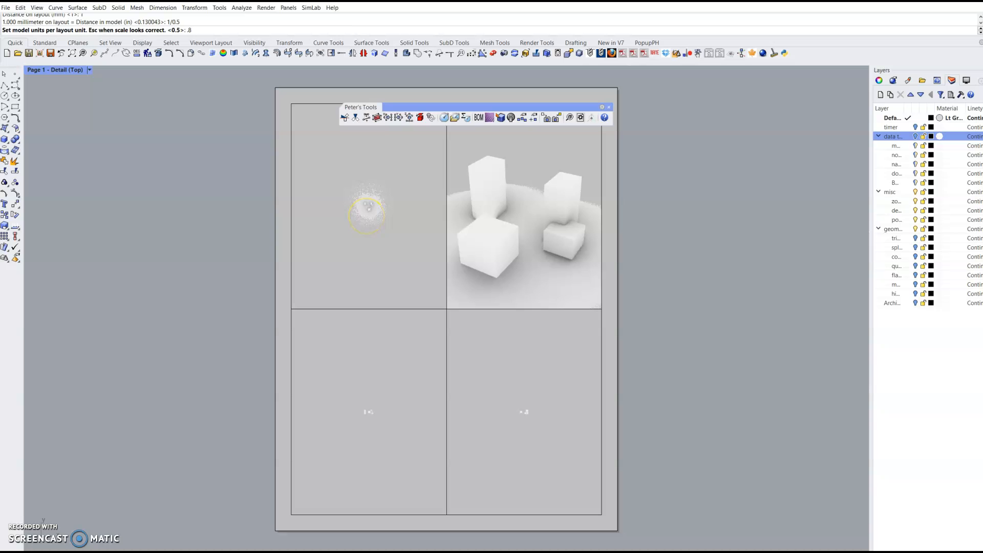
{"action": "type", "text": ".8"}
{"action": "key", "text": "Return"}
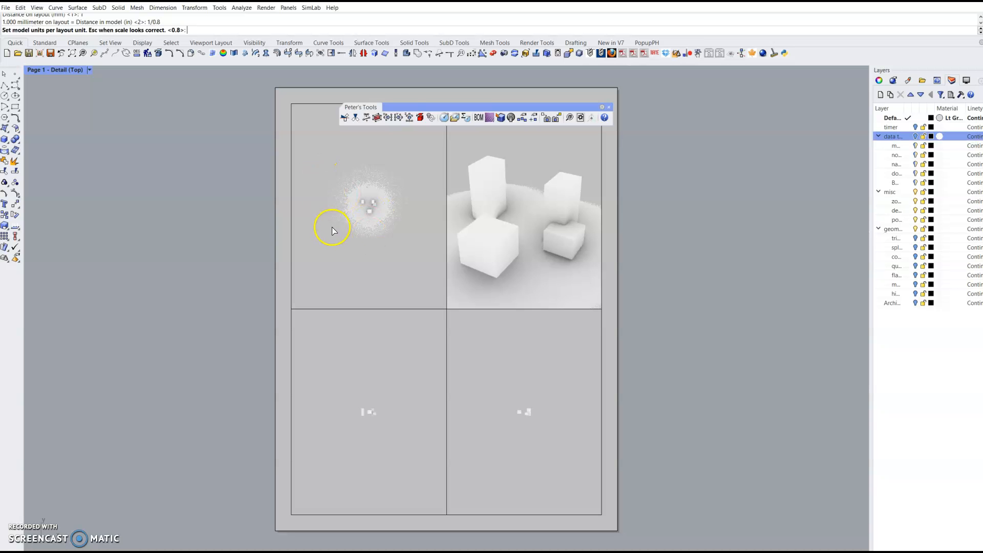
{"action": "type", "text": "2"}
{"action": "key", "text": "Return"}
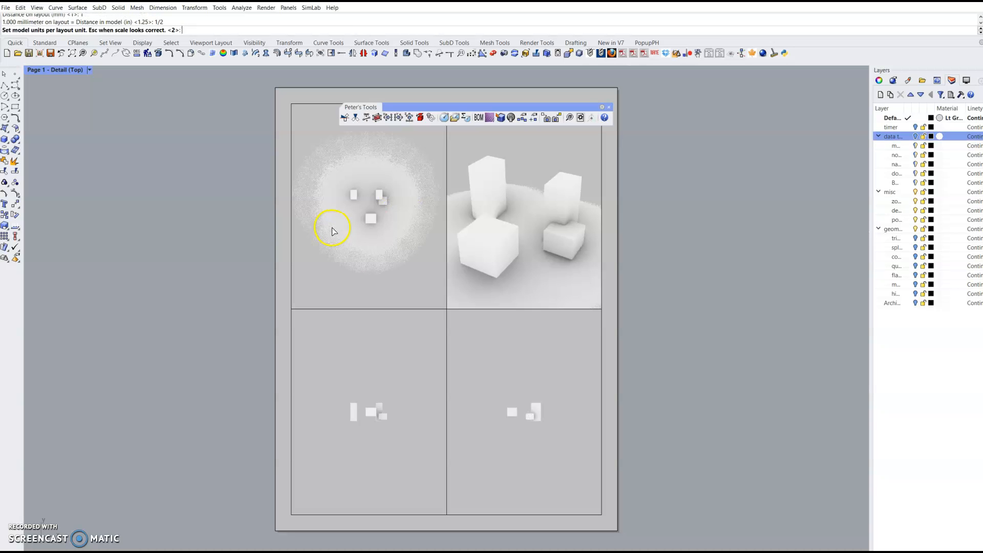
{"action": "key", "text": "Escape"}
{"action": "left_click", "coordinate": [351, 261]}
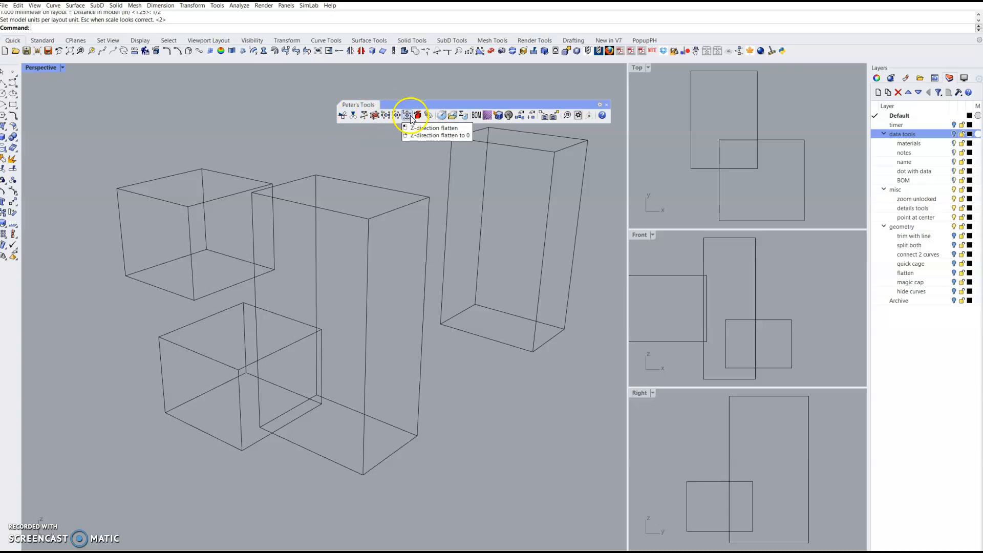
Trim two boxes in the Top view along a slanted temporary straight line, and undo the trim.
{"action": "right_click_drag", "start_coordinate": [336, 372], "coordinate": [330, 372]}
{"action": "key", "text": "ctrl+F1"}
{"action": "right_click_drag", "start_coordinate": [294, 308], "coordinate": [317, 313], "text": "ctrl"}
{"action": "left_click", "coordinate": [353, 116]}
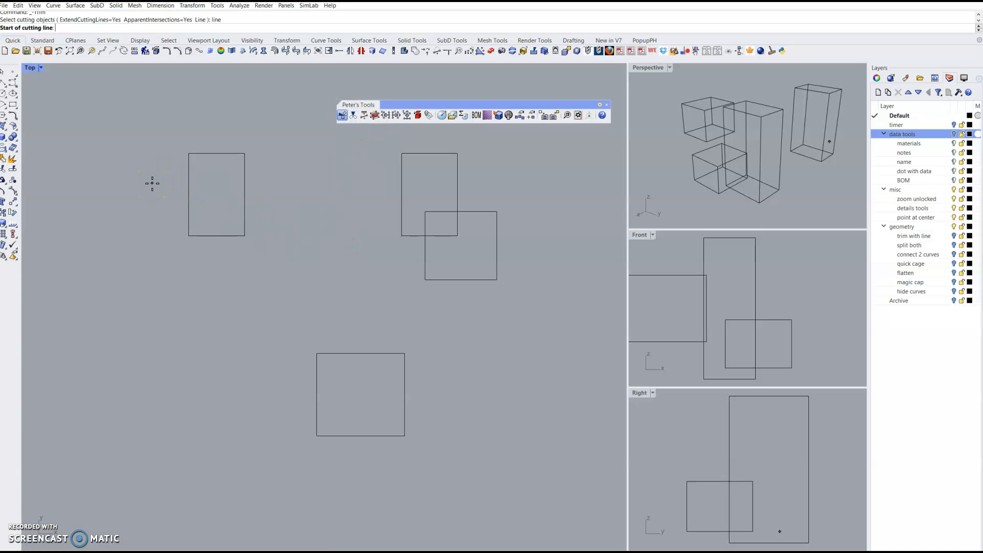
{"action": "left_click", "coordinate": [152, 184]}
{"action": "left_click", "coordinate": [543, 285]}
{"action": "left_click_drag", "start_coordinate": [509, 173], "coordinate": [399, 216]}
{"action": "left_click_drag", "start_coordinate": [287, 157], "coordinate": [223, 187]}
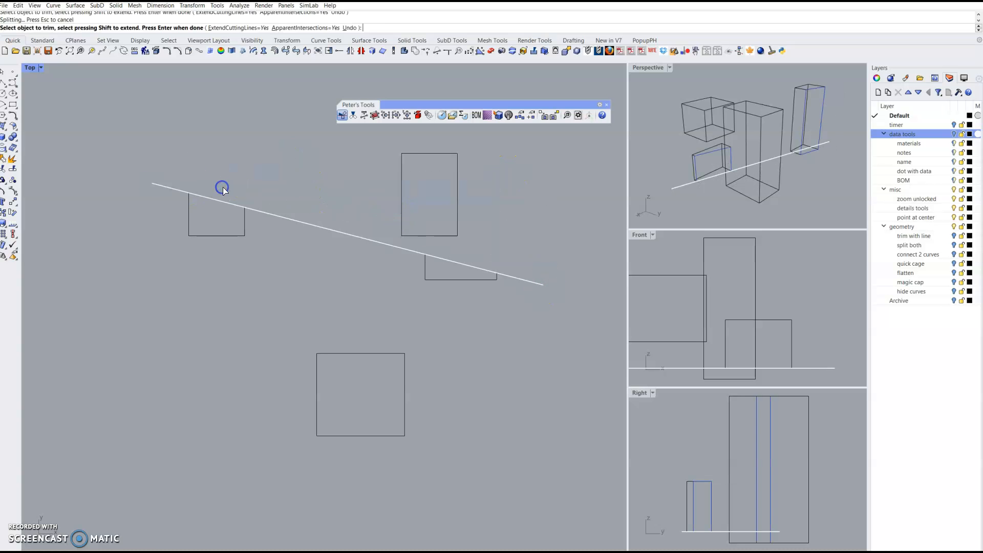
{"action": "right_click", "coordinate": [223, 187]}
{"action": "key", "text": "ctrl+z"}
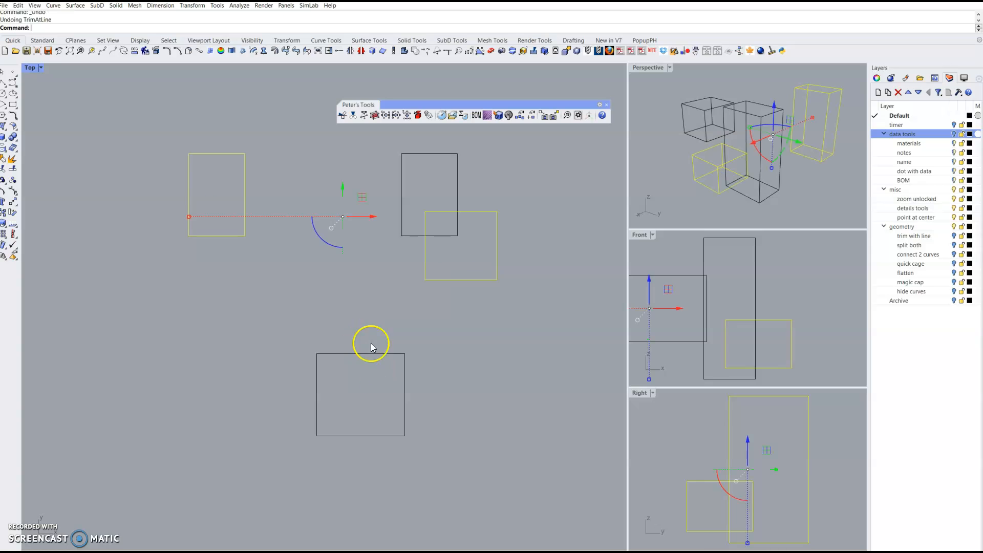
Trim the tall box with a temporary straight line from the origin straight down in the Top view, and undo it.
{"action": "left_click", "coordinate": [345, 116]}
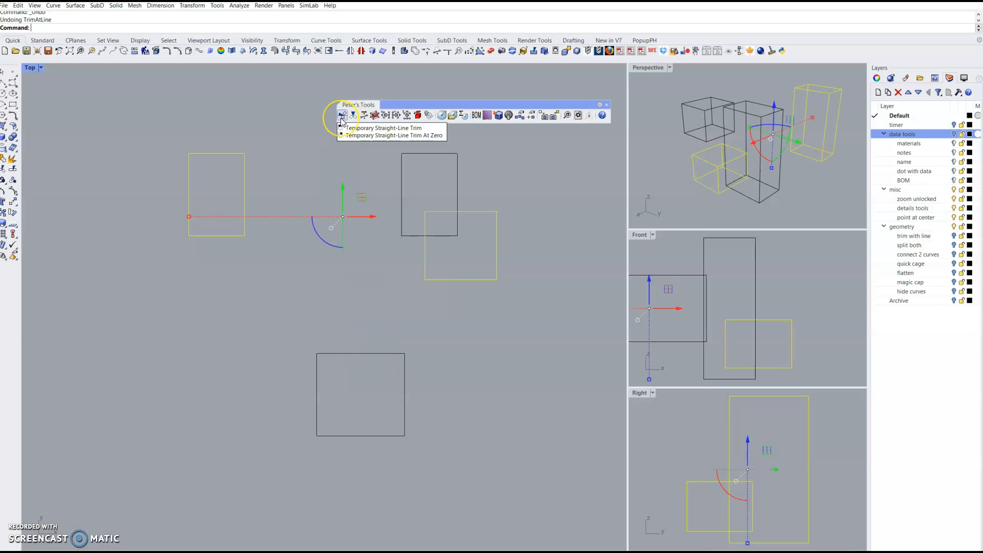
{"action": "right_click", "coordinate": [342, 119]}
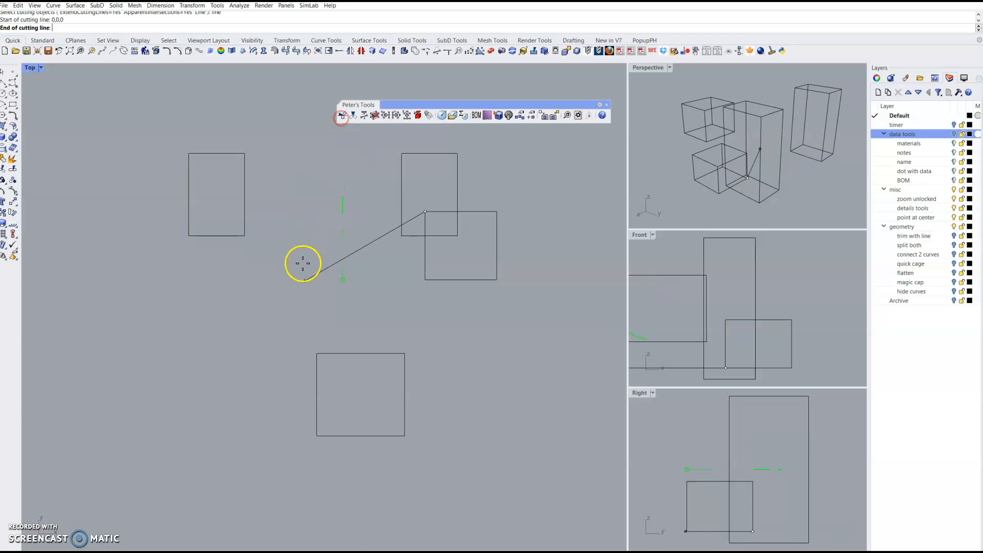
{"action": "left_click", "coordinate": [414, 497]}
{"action": "left_click", "coordinate": [459, 226]}
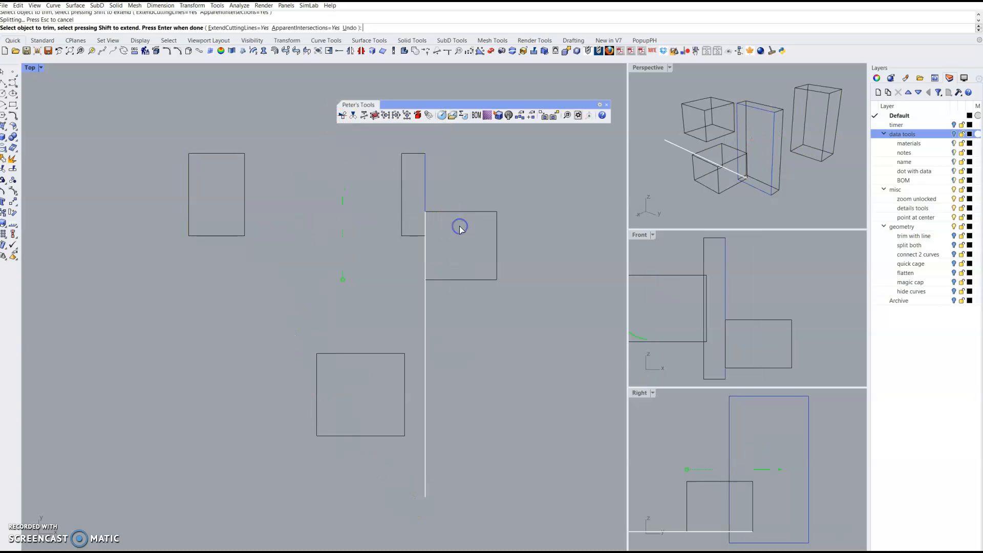
{"action": "key", "text": "Return"}
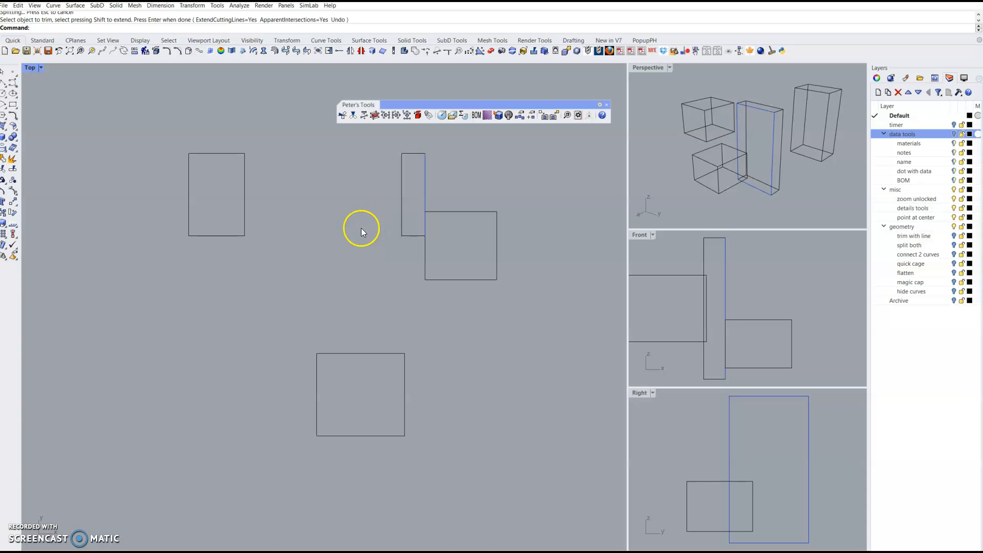
{"action": "key", "text": "ctrl+z"}
{"action": "left_click", "coordinate": [353, 226]}
Return to the Perspective view and switch the visible layer from misc to split both.
{"action": "key", "text": "ctrl+F4"}
{"action": "right_click_drag", "start_coordinate": [336, 323], "coordinate": [373, 324]}
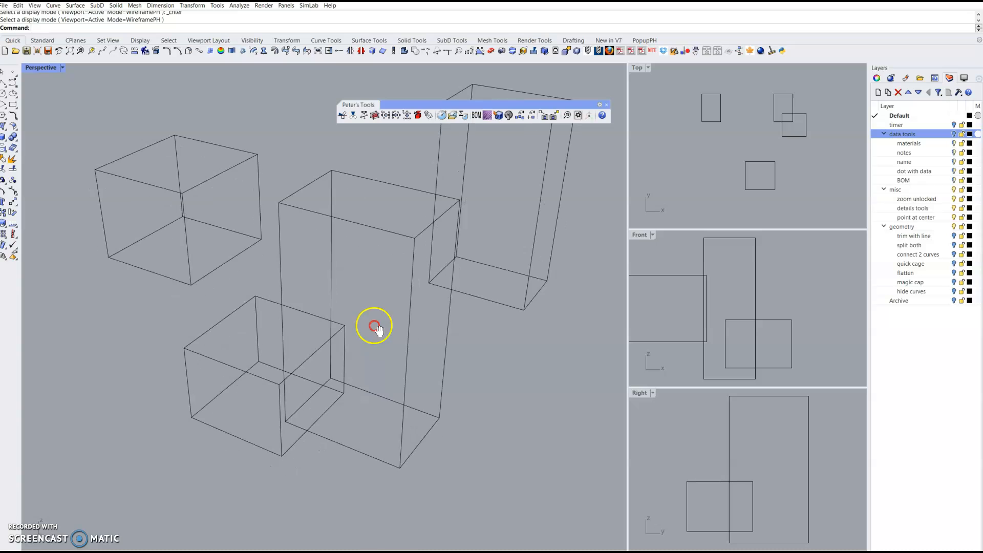
{"action": "left_click", "coordinate": [951, 190]}
{"action": "left_click", "coordinate": [954, 236]}
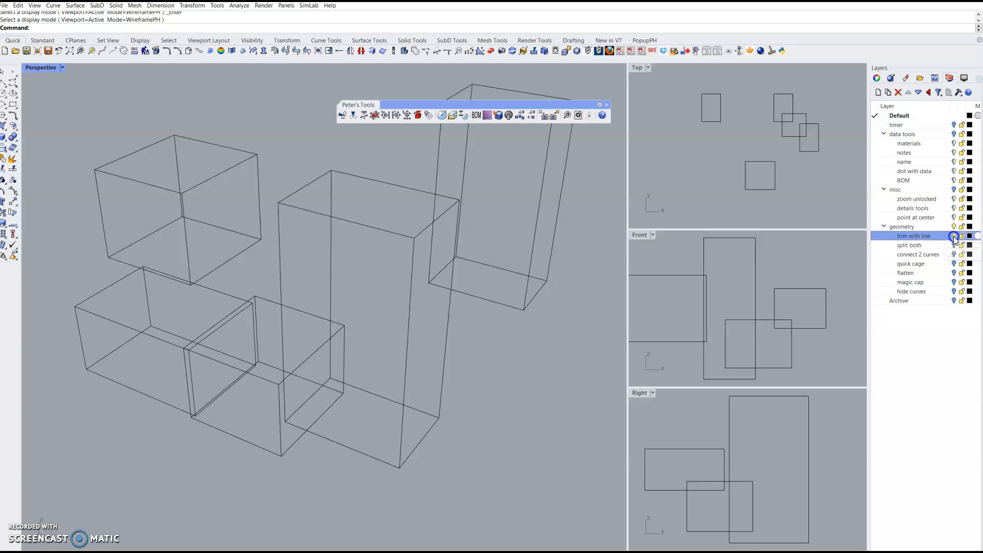
{"action": "left_click", "coordinate": [954, 237]}
{"action": "left_click", "coordinate": [955, 245]}
Set the display mode of the Perspective view to Shaded.
{"action": "right_click_drag", "start_coordinate": [221, 303], "coordinate": [316, 308]}
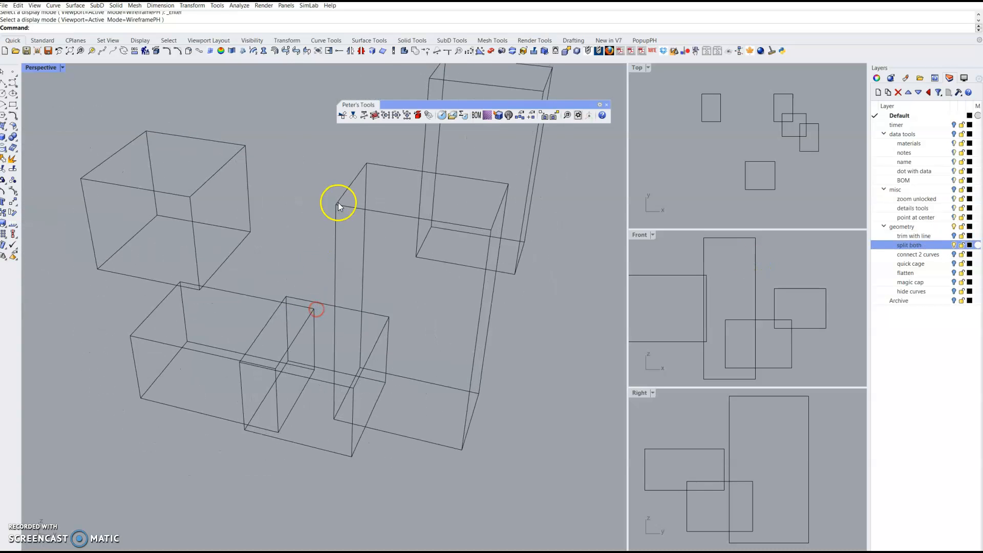
{"action": "left_click", "coordinate": [255, 298]}
{"action": "left_click", "coordinate": [334, 263], "text": "shift"}
{"action": "left_click", "coordinate": [341, 259]}
{"action": "middle_click", "coordinate": [343, 260]}
{"action": "left_click", "coordinate": [347, 258]}
{"action": "key", "text": "Escape"}
{"action": "right_click_drag", "start_coordinate": [341, 292], "coordinate": [370, 329]}
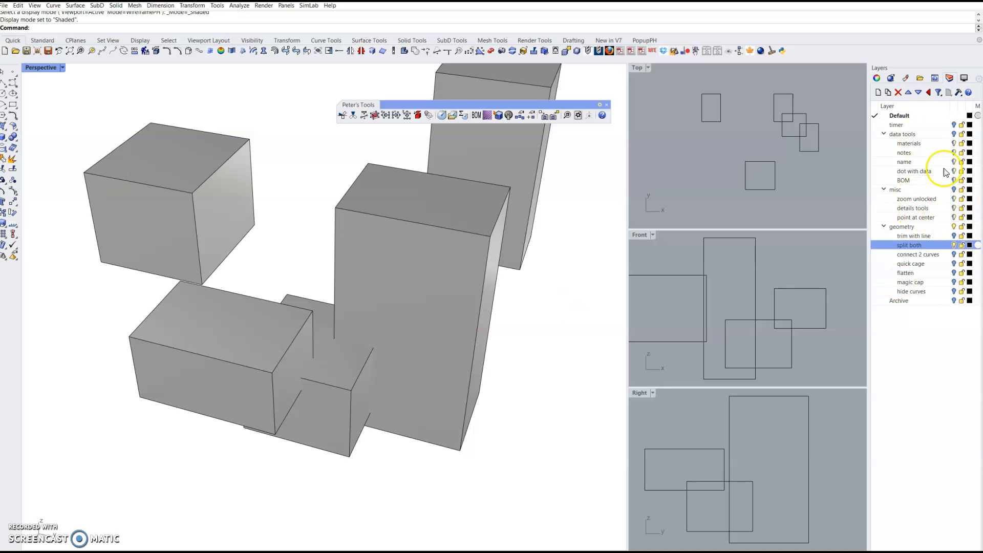
Delete the duplicate copies coinciding with the intersecting boxes, undoing the last deletion.
{"action": "left_click", "coordinate": [314, 419]}
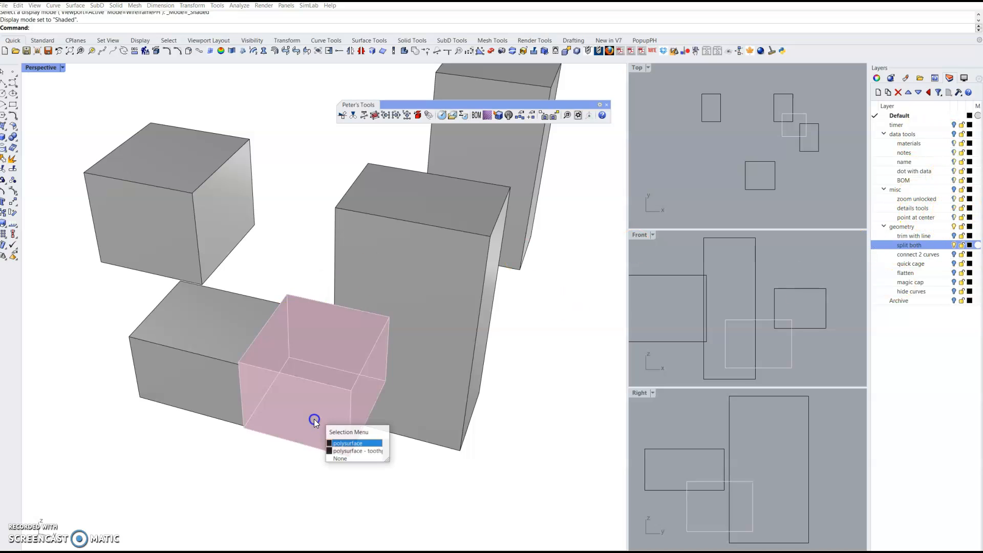
{"action": "left_click", "coordinate": [344, 333]}
{"action": "key", "text": "Delete"}
{"action": "left_click", "coordinate": [368, 279]}
{"action": "key", "text": "Delete"}
{"action": "left_click", "coordinate": [244, 330]}
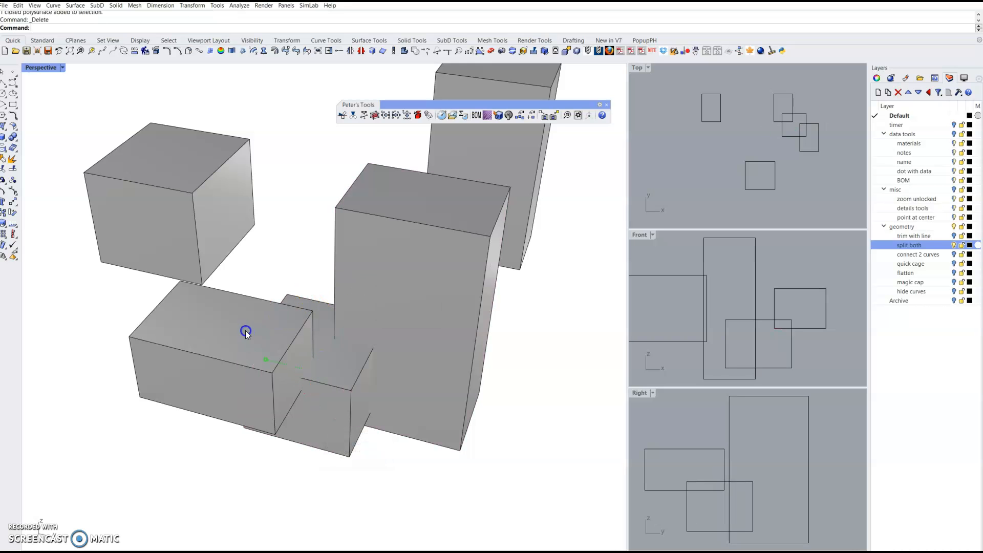
{"action": "key", "text": "Delete"}
{"action": "left_click", "coordinate": [277, 379]}
{"action": "key", "text": "ctrl+z"}
{"action": "left_click", "coordinate": [231, 446]}
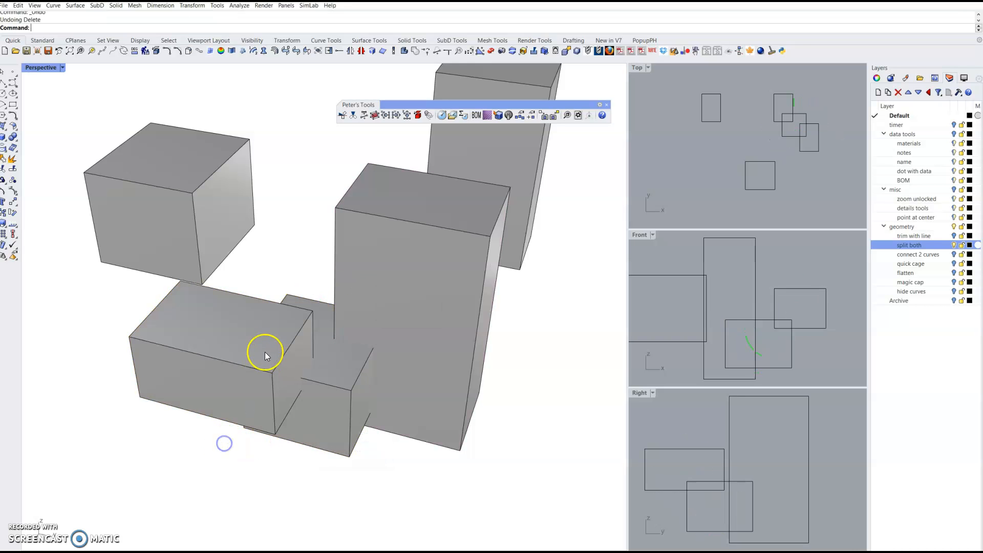
Split the long box and the tall box against the small box they intersect, using the Split Both tool.
{"action": "left_click", "coordinate": [264, 351]}
{"action": "left_click", "coordinate": [385, 297], "text": "shift"}
{"action": "mouse_move", "coordinate": [348, 339]}
{"action": "right_mouse_down"}
{"action": "mouse_move", "coordinate": [308, 311]}
{"action": "mouse_move", "coordinate": [342, 337]}
{"action": "right_mouse_up"}
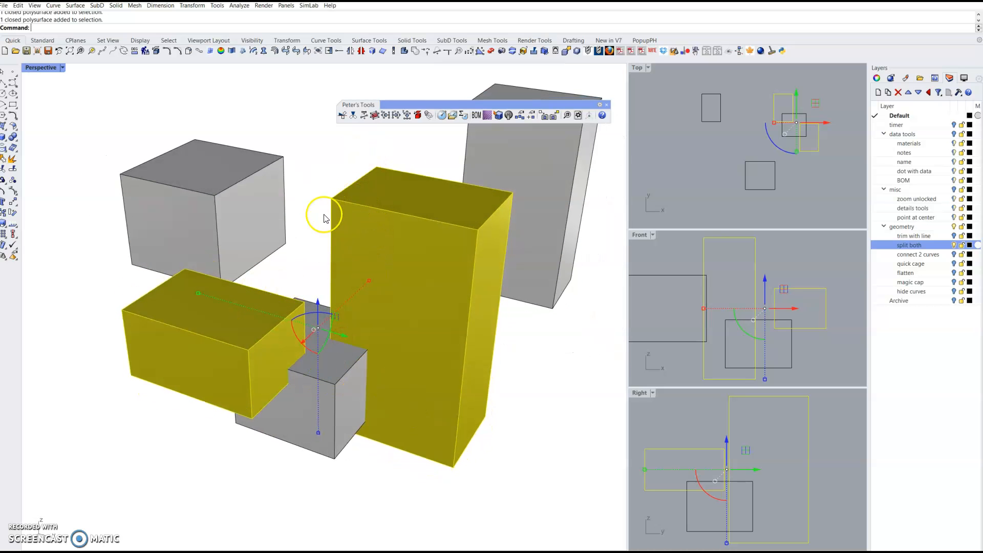
{"action": "right_click_drag", "start_coordinate": [309, 264], "coordinate": [310, 259]}
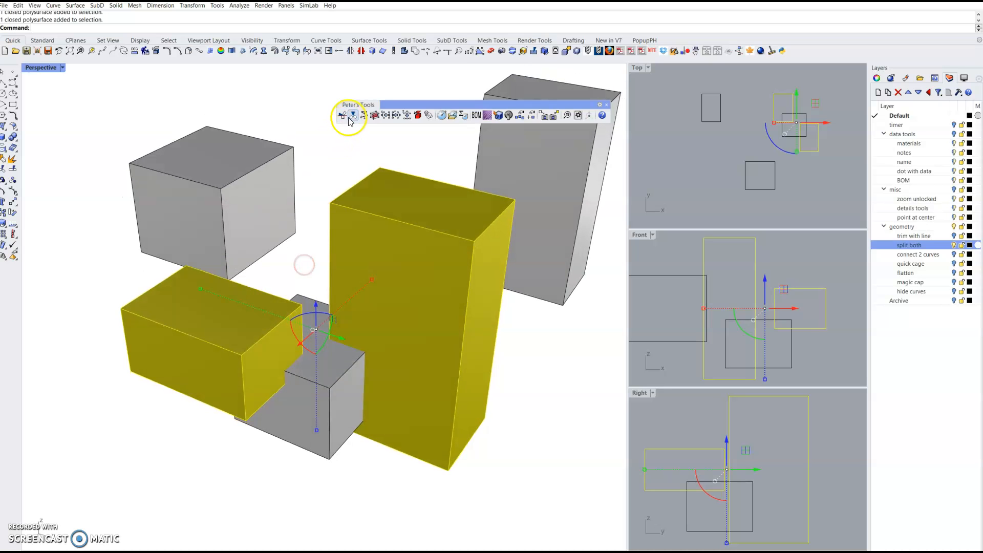
{"action": "left_click", "coordinate": [325, 340]}
{"action": "right_click", "coordinate": [326, 341]}
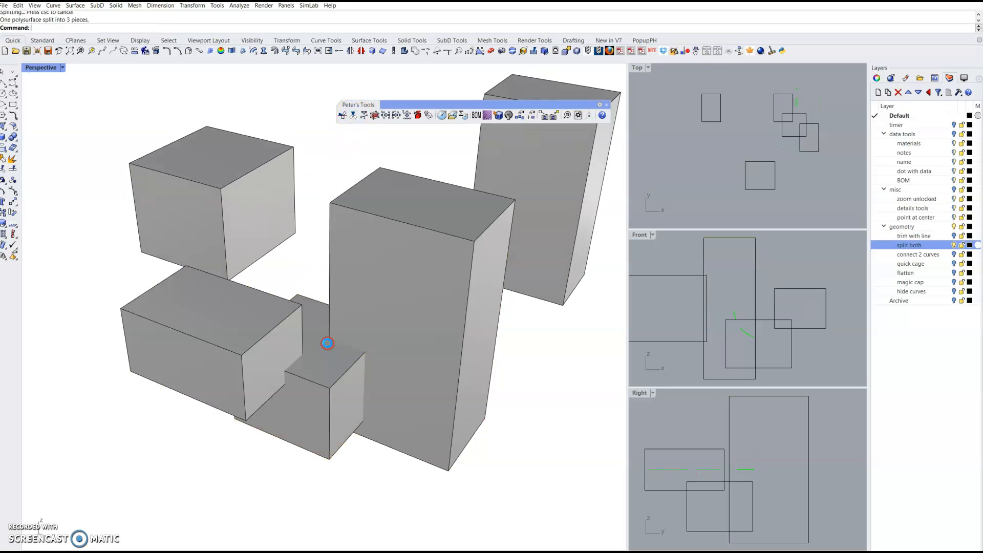
Delete the split pieces of the long box and the tall box, keeping only the notched small box between them.
{"action": "right_click_drag", "start_coordinate": [284, 402], "coordinate": [238, 354]}
{"action": "left_click", "coordinate": [238, 353]}
{"action": "key", "text": "Delete"}
{"action": "right_click_drag", "start_coordinate": [246, 396], "coordinate": [300, 404]}
{"action": "left_click", "coordinate": [309, 366]}
{"action": "key", "text": "Delete"}
{"action": "right_click_drag", "start_coordinate": [309, 371], "coordinate": [340, 417]}
{"action": "left_click", "coordinate": [338, 374]}
{"action": "key", "text": "Delete"}
{"action": "left_click", "coordinate": [364, 385]}
{"action": "key", "text": "Delete"}
{"action": "left_click", "coordinate": [390, 331]}
{"action": "key", "text": "Delete"}
{"action": "right_click_drag", "start_coordinate": [391, 330], "coordinate": [355, 380]}
{"action": "left_click", "coordinate": [372, 416]}
{"action": "key", "text": "Delete"}
{"action": "right_click_drag", "start_coordinate": [372, 416], "coordinate": [334, 442]}
{"action": "scroll", "coordinate": [325, 399], "scroll_direction": "down", "scroll_amount": 6}
{"action": "right_click_drag", "start_coordinate": [348, 368], "coordinate": [325, 335], "text": "shift"}
{"action": "scroll", "coordinate": [281, 382], "scroll_direction": "up", "scroll_amount": 3}
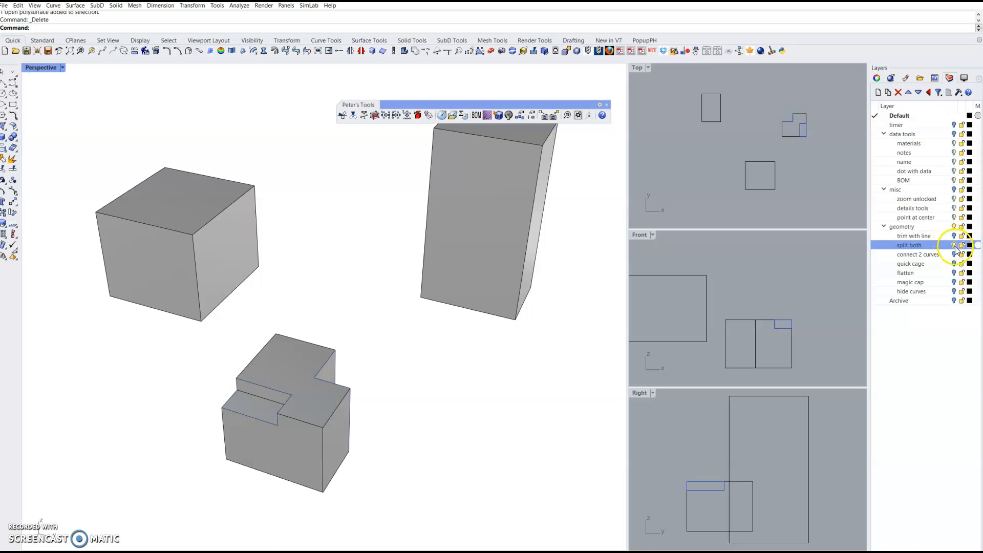
Archive all the remaining boxes and switch the visible geometry layer from split both to connect 2 curves.
{"action": "left_click", "coordinate": [954, 246]}
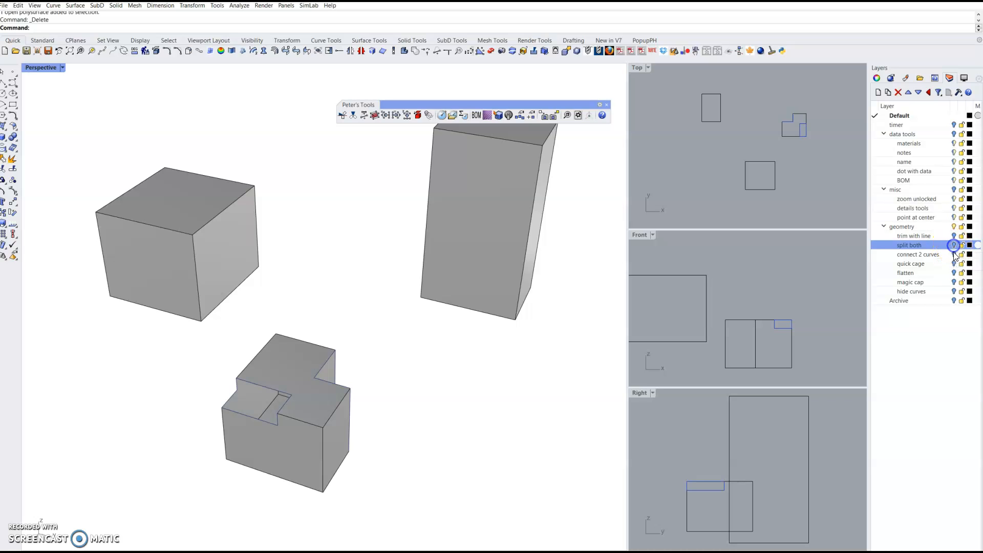
{"action": "key", "text": "ctrl+a"}
{"action": "middle_click", "coordinate": [532, 289]}
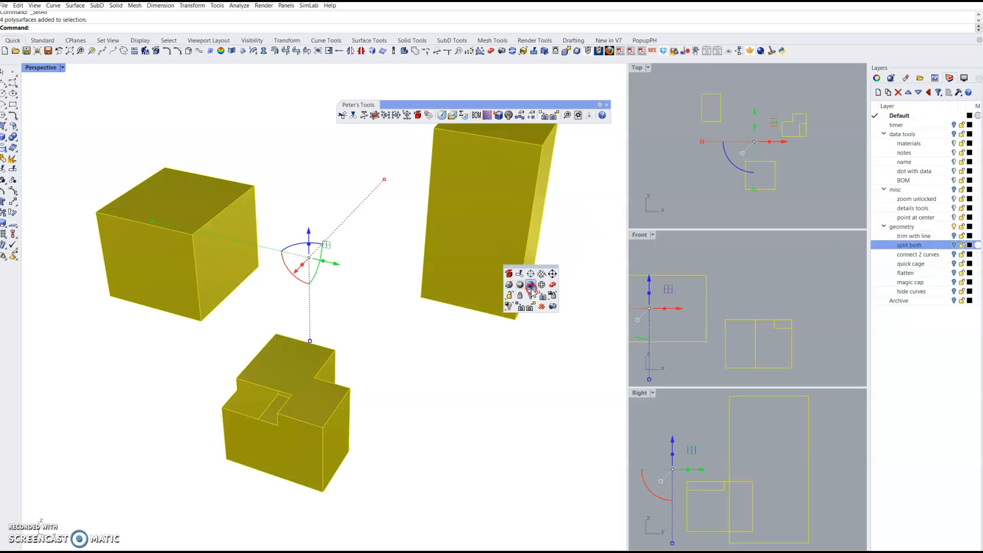
{"action": "left_click", "coordinate": [541, 296]}
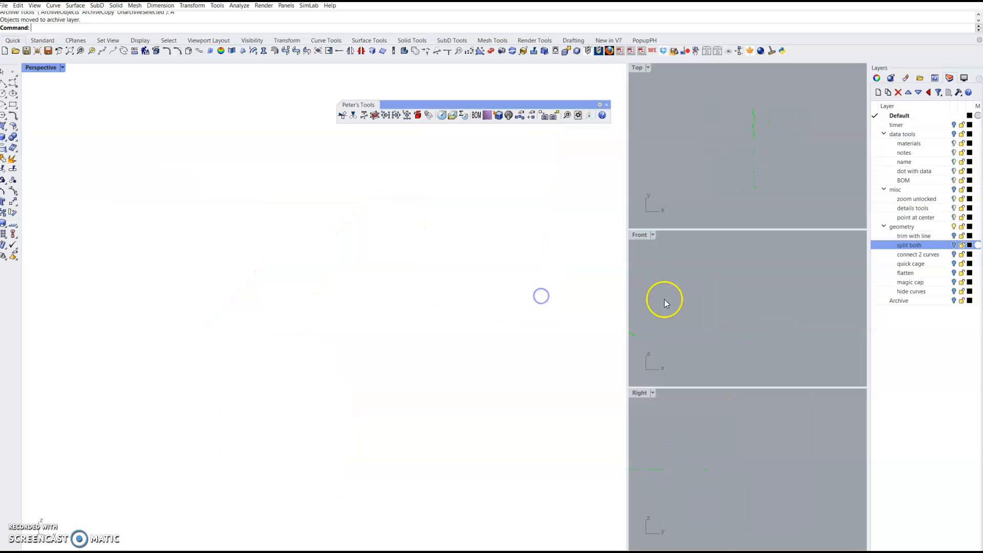
{"action": "left_click", "coordinate": [953, 254]}
{"action": "right_click_drag", "start_coordinate": [410, 297], "coordinate": [366, 335]}
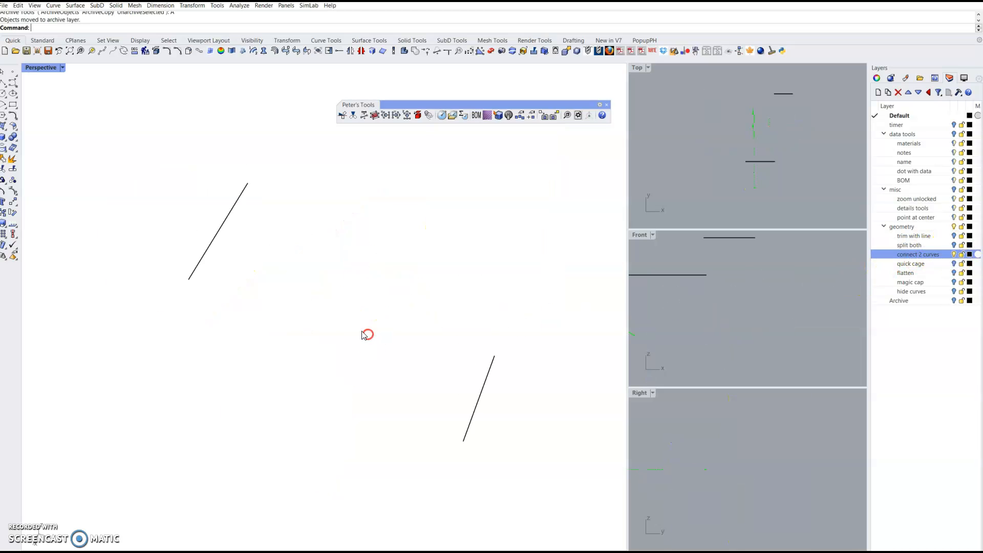
Try connecting the two lines by their closest ends, and undo the connection.
{"action": "key", "text": "ctrl+a"}
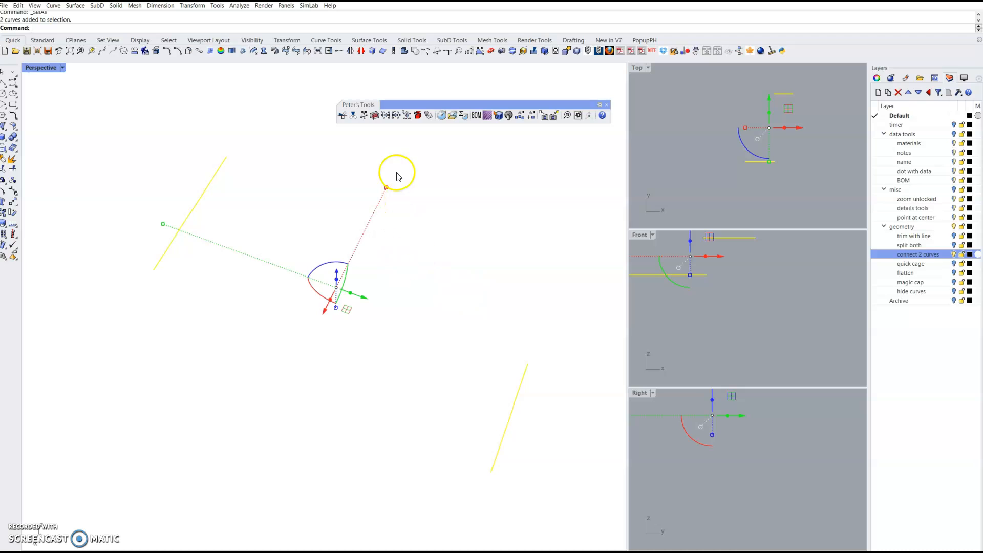
{"action": "left_click", "coordinate": [363, 116]}
{"action": "key", "text": "ctrl+z"}
Raise the far endpoint of the right-hand line vertically by moving its control point.
{"action": "left_click", "coordinate": [500, 385]}
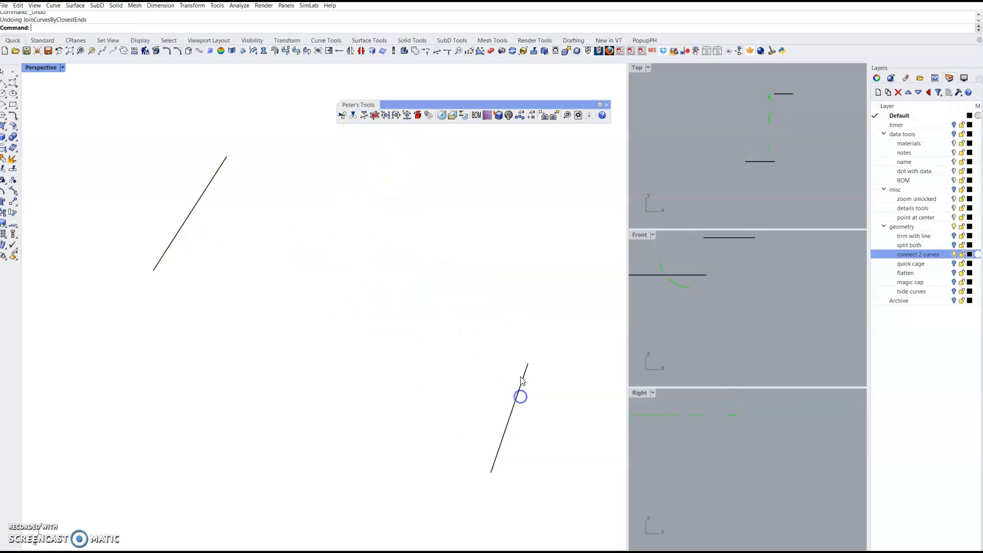
{"action": "double_click", "coordinate": [522, 381]}
{"action": "left_click", "coordinate": [518, 357]}
{"action": "left_click", "coordinate": [517, 399]}
{"action": "left_click", "coordinate": [528, 364]}
{"action": "left_click_drag", "start_coordinate": [536, 350], "coordinate": [562, 173]}
{"action": "right_click_drag", "start_coordinate": [497, 303], "coordinate": [408, 364]}
{"action": "left_click", "coordinate": [390, 354]}
Connect the two lines by their closest ends into one closed curve.
{"action": "left_click_drag", "start_coordinate": [472, 278], "coordinate": [203, 440]}
{"action": "left_click", "coordinate": [363, 115]}
{"action": "left_click", "coordinate": [380, 415]}
{"action": "right_click_drag", "start_coordinate": [379, 414], "coordinate": [318, 378]}
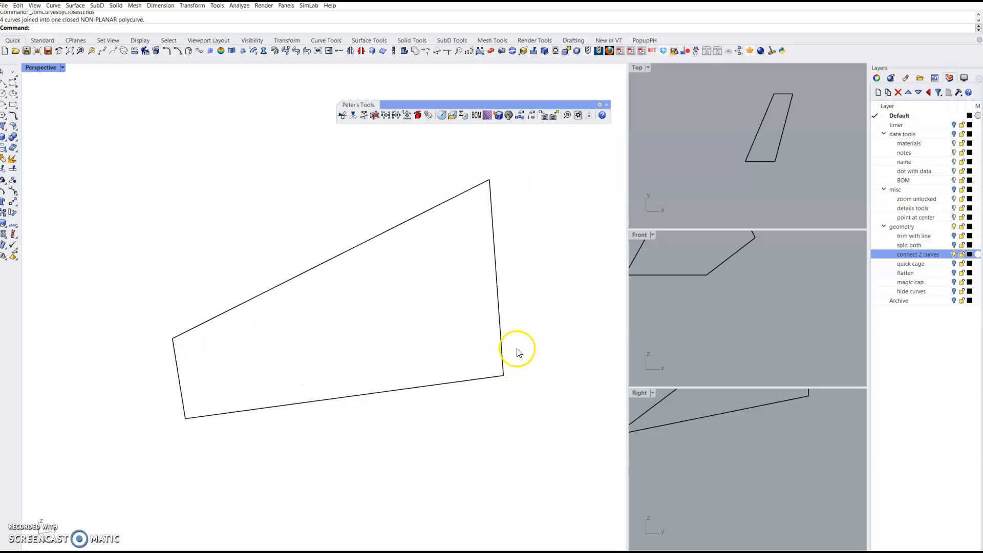
Show the quick cage layer and delete the closed curve made by connecting the two lines.
{"action": "left_click", "coordinate": [954, 264]}
{"action": "left_click_drag", "start_coordinate": [534, 222], "coordinate": [467, 261]}
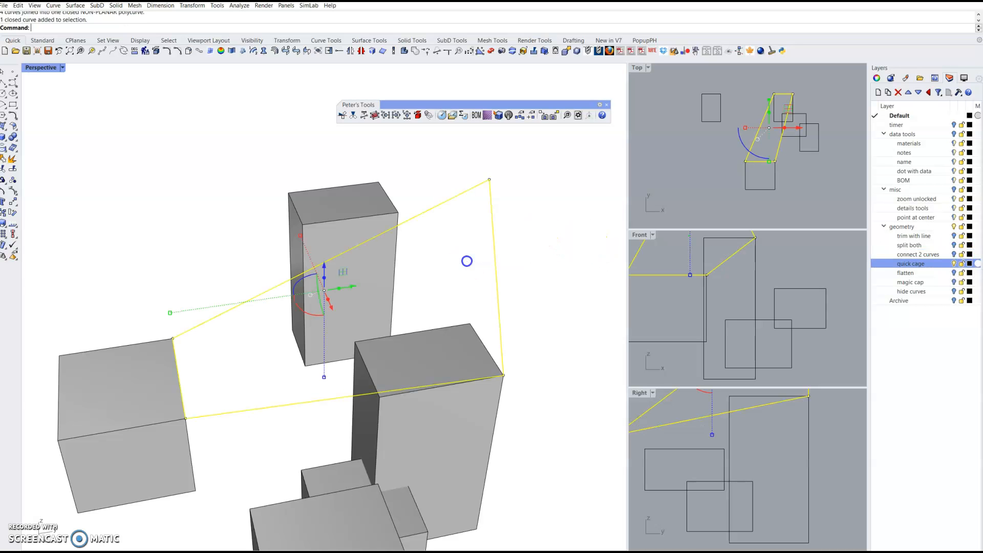
{"action": "key", "text": "Delete"}
{"action": "right_click_drag", "start_coordinate": [479, 281], "coordinate": [326, 349]}
{"action": "scroll", "coordinate": [329, 353], "scroll_direction": "up", "scroll_amount": 2}
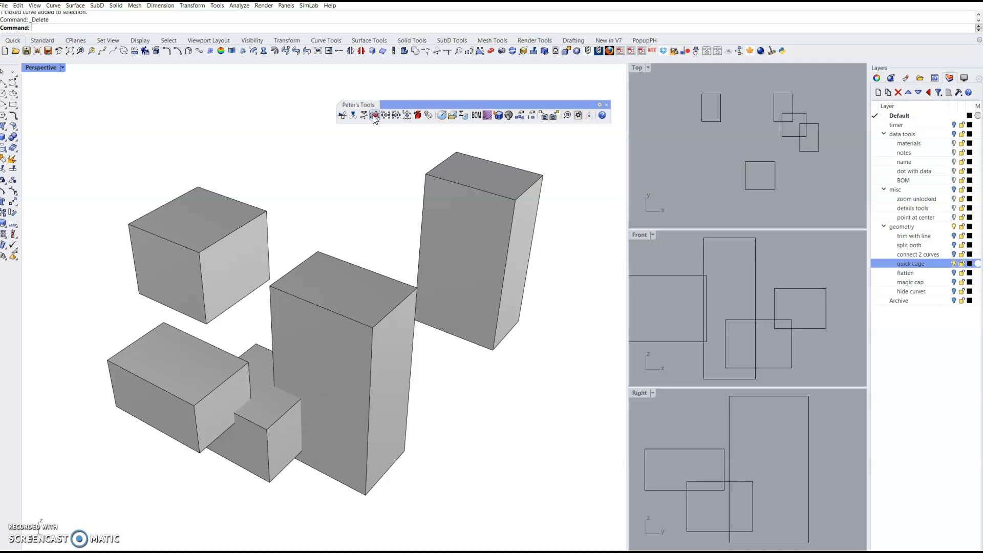
Build a quick cage around the two tall boxes with more edit points than the default four.
{"action": "left_click", "coordinate": [373, 115]}
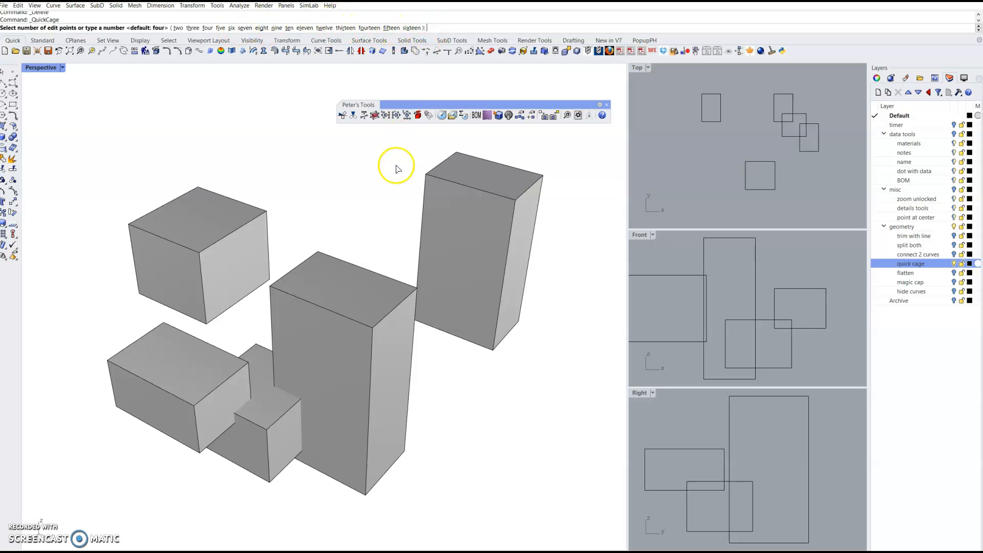
{"action": "left_click", "coordinate": [271, 30]}
{"action": "left_click_drag", "start_coordinate": [549, 192], "coordinate": [391, 357]}
{"action": "right_click", "coordinate": [391, 357]}
Stretch the lower corner of the rear tall box outward by moving its cage points, and leave point editing.
{"action": "right_click_drag", "start_coordinate": [473, 415], "coordinate": [408, 371]}
{"action": "left_click_drag", "start_coordinate": [478, 391], "coordinate": [575, 382]}
{"action": "right_click_drag", "start_coordinate": [468, 426], "coordinate": [463, 434]}
{"action": "left_click", "coordinate": [464, 432]}
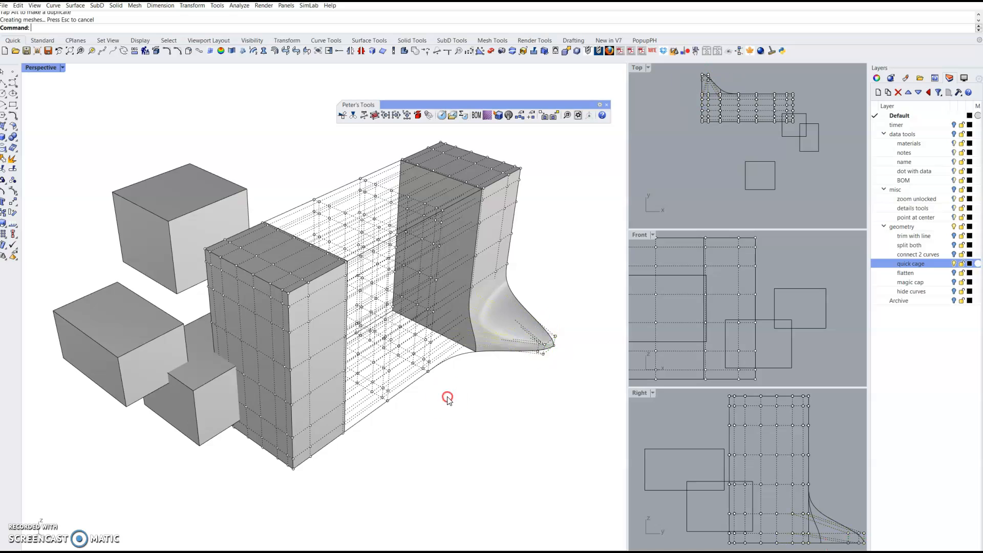
{"action": "scroll", "coordinate": [448, 399], "scroll_direction": "down", "scroll_amount": 4}
{"action": "key", "text": "Escape"}
Build a second quick cage around both tall solids using the default four edit points.
{"action": "left_click", "coordinate": [435, 348]}
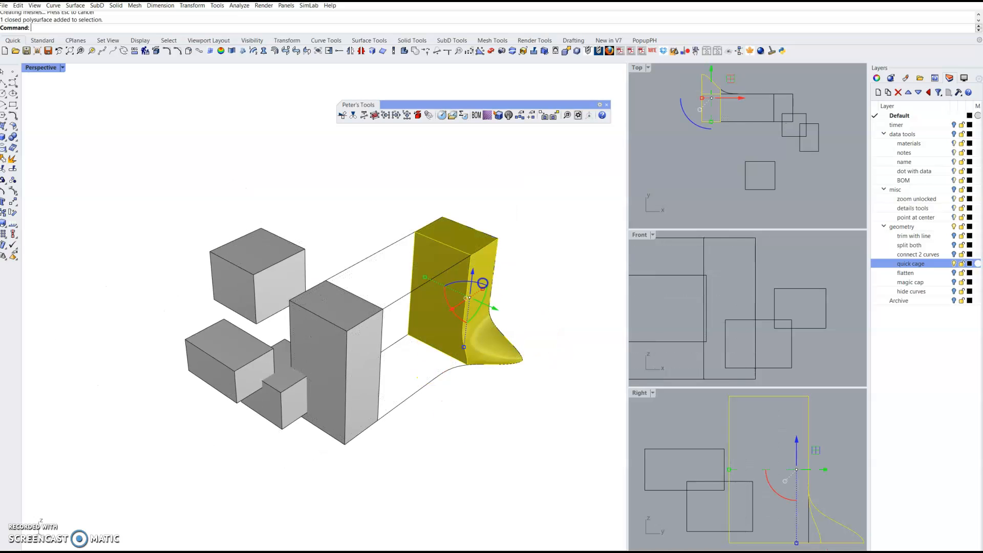
{"action": "left_click", "coordinate": [355, 305], "text": "shift"}
{"action": "left_click", "coordinate": [375, 116]}
{"action": "right_click", "coordinate": [363, 217]}
Raise the two middle cage points on the upper back edge vertically to bend the tops of both solids.
{"action": "left_click_drag", "start_coordinate": [328, 235], "coordinate": [405, 272]}
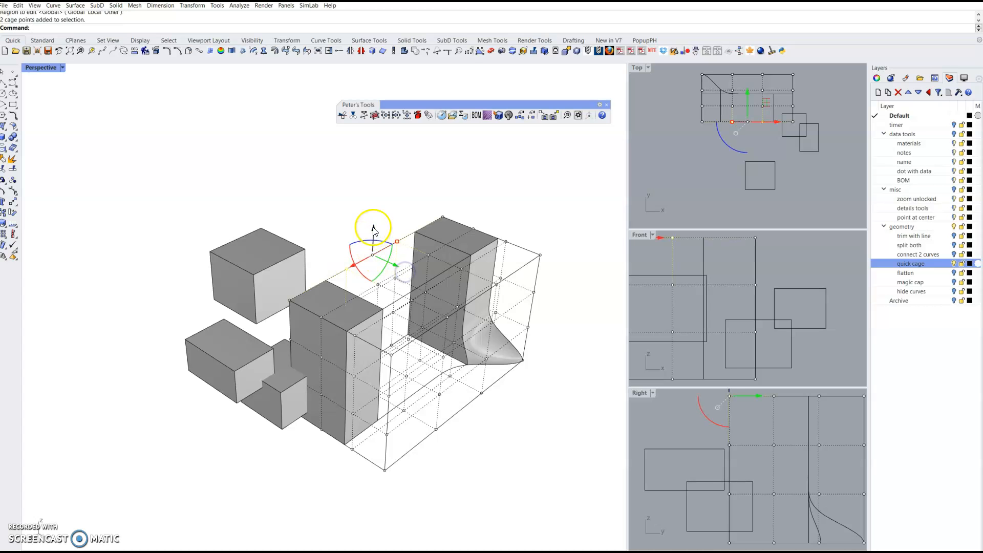
{"action": "left_click_drag", "start_coordinate": [373, 227], "coordinate": [370, 170]}
{"action": "left_click", "coordinate": [484, 197]}
{"action": "right_click_drag", "start_coordinate": [482, 208], "coordinate": [435, 287]}
{"action": "key", "text": "Escape"}
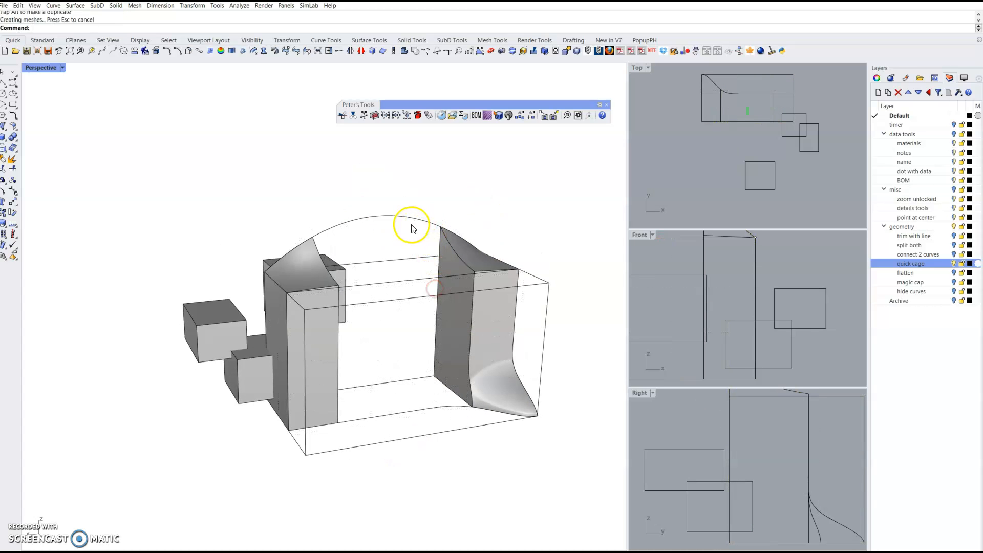
Delete both cage control objects, keeping the deformed solids.
{"action": "right_click_drag", "start_coordinate": [412, 224], "coordinate": [402, 235]}
{"action": "left_click_drag", "start_coordinate": [409, 188], "coordinate": [388, 321]}
{"action": "key", "text": "Delete"}
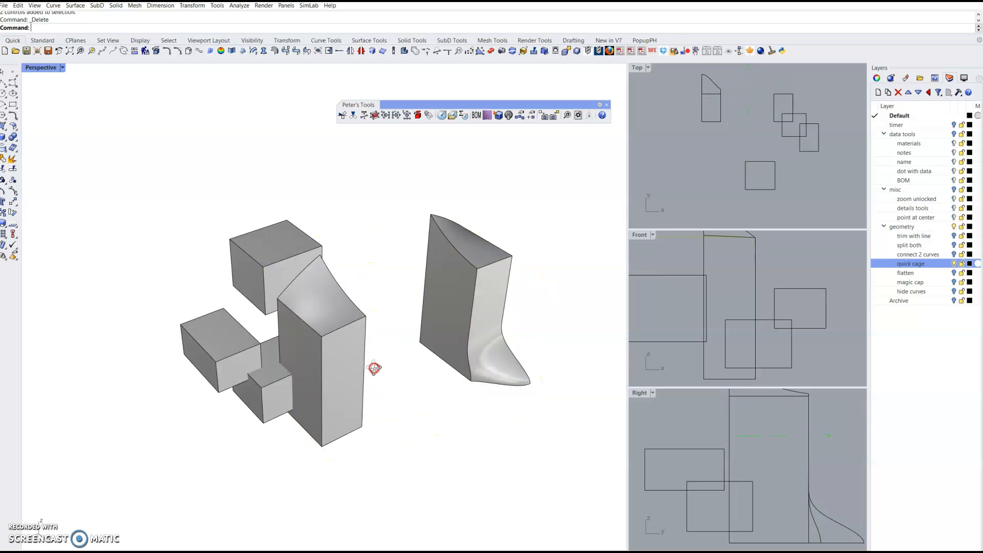
{"action": "right_click_drag", "start_coordinate": [385, 338], "coordinate": [349, 346]}
{"action": "right_click_drag", "start_coordinate": [455, 397], "coordinate": [450, 368], "text": "shift"}
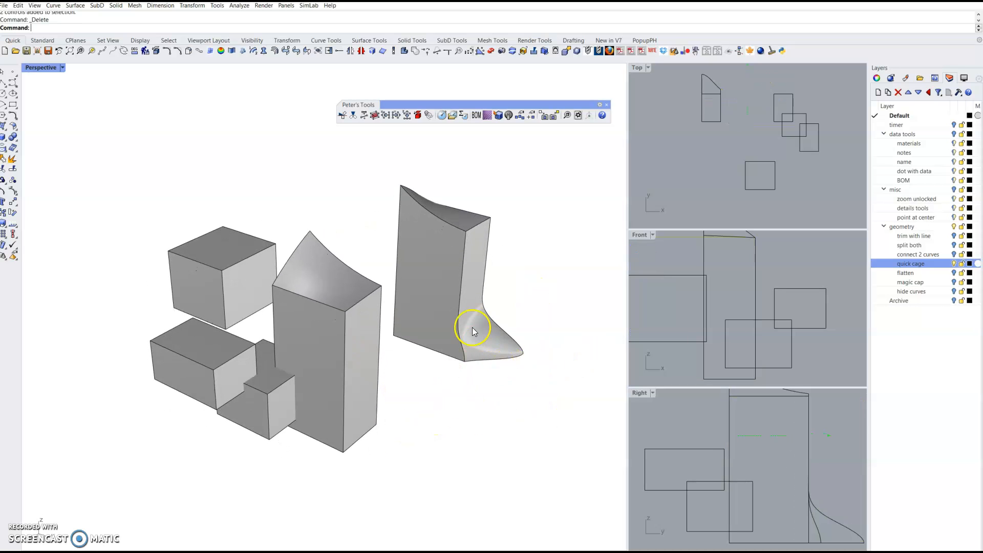
{"action": "left_click", "coordinate": [428, 273]}
{"action": "left_click", "coordinate": [858, 357]}
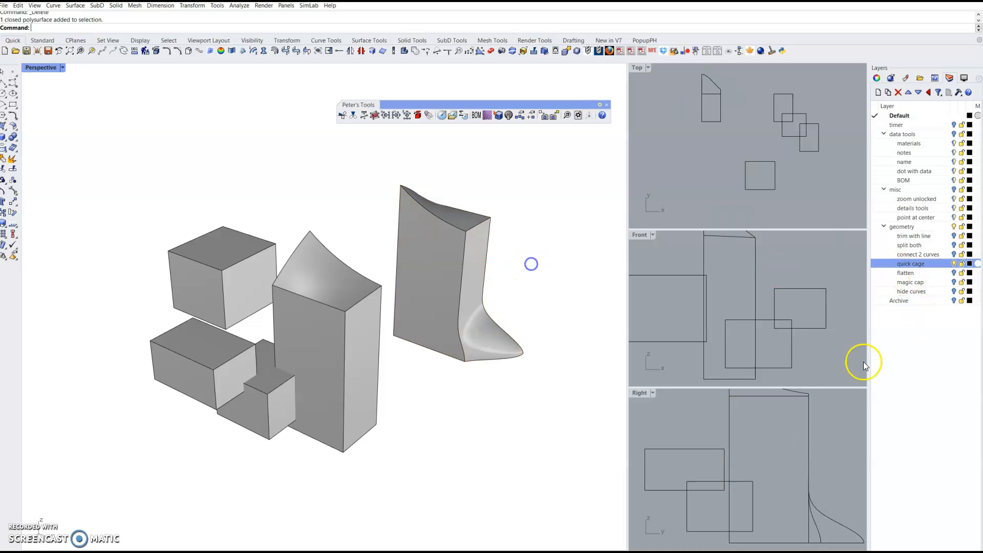
Switch the visible geometry layer from quick cage to flatten.
{"action": "left_click", "coordinate": [954, 264]}
{"action": "left_click", "coordinate": [954, 273]}
{"action": "left_click", "coordinate": [327, 361]}
{"action": "right_click_drag", "start_coordinate": [333, 385], "coordinate": [297, 297]}
{"action": "mouse_move", "coordinate": [277, 358]}
{"action": "right_mouse_down"}
{"action": "mouse_move", "coordinate": [294, 320]}
{"action": "mouse_move", "coordinate": [324, 333]}
{"action": "mouse_move", "coordinate": [263, 368]}
{"action": "mouse_move", "coordinate": [272, 364]}
{"action": "right_mouse_up"}
{"action": "key", "text": "Escape"}
Try flattening the 3D curve to Z zero, and undo the flattening.
{"action": "left_click", "coordinate": [291, 288]}
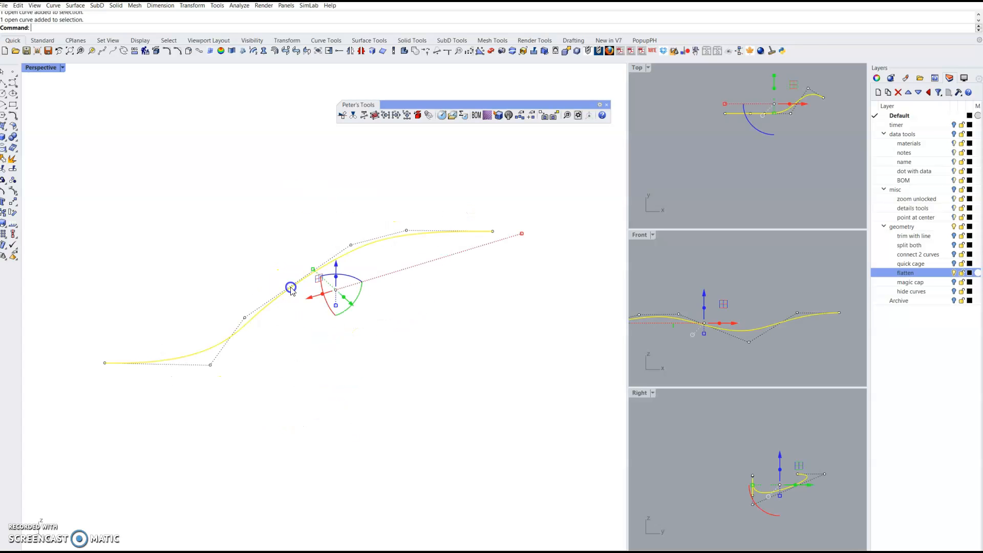
{"action": "right_click_drag", "start_coordinate": [398, 338], "coordinate": [416, 347]}
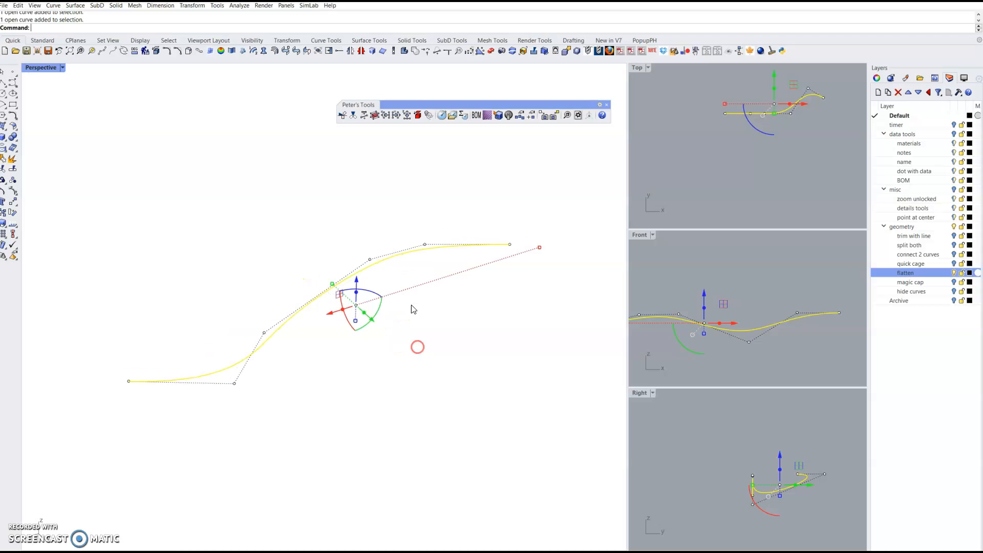
{"action": "right_click", "coordinate": [409, 120]}
{"action": "right_click_drag", "start_coordinate": [419, 425], "coordinate": [385, 367]}
{"action": "key", "text": "ctrl+z"}
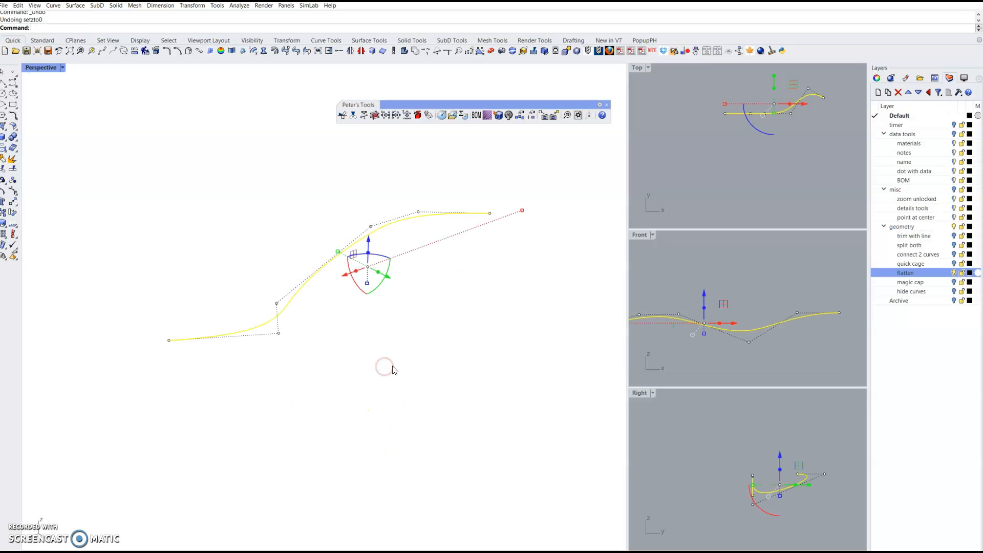
Try flattening the curve in Y at a picked location and at Y zero, and undo the flattening.
{"action": "right_click_drag", "start_coordinate": [387, 165], "coordinate": [381, 219]}
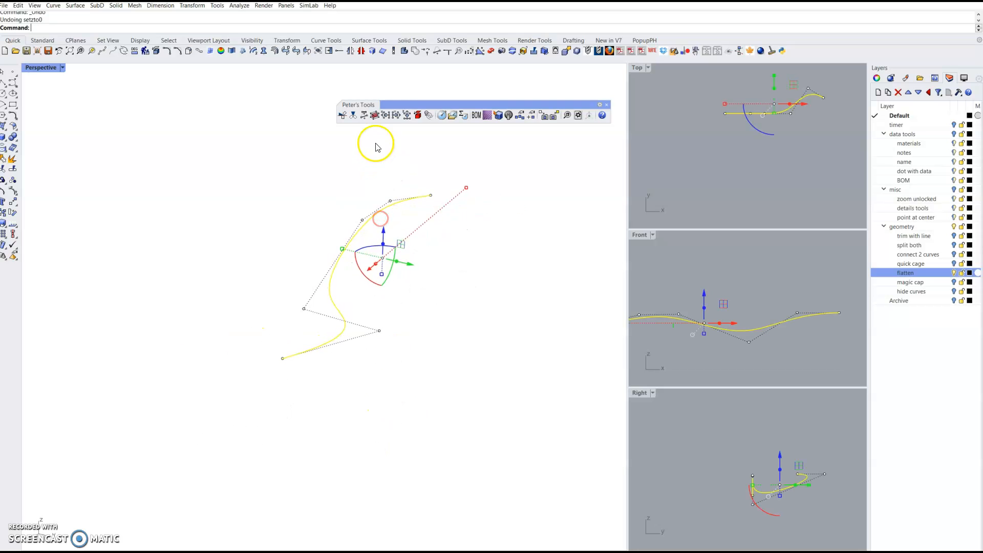
{"action": "left_click", "coordinate": [396, 114]}
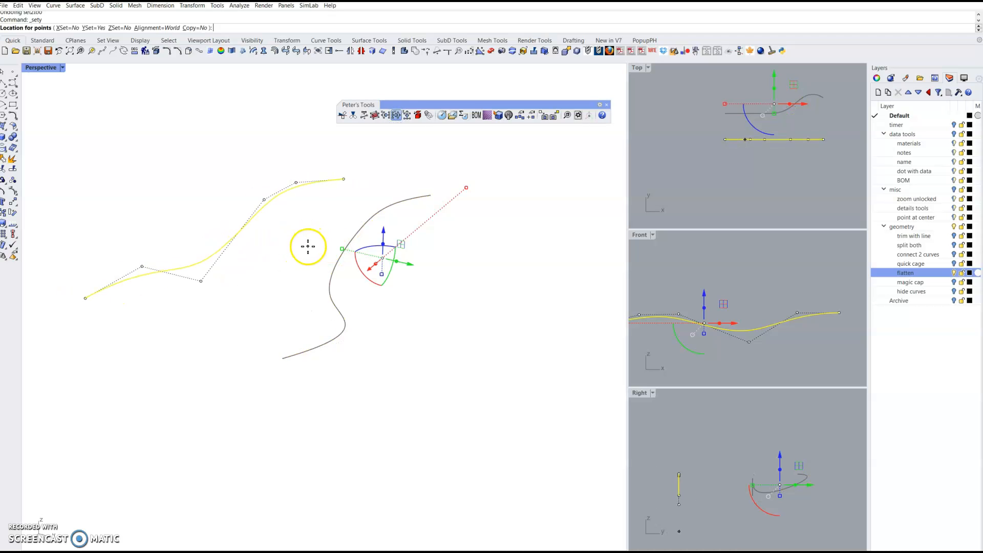
{"action": "left_click", "coordinate": [308, 247]}
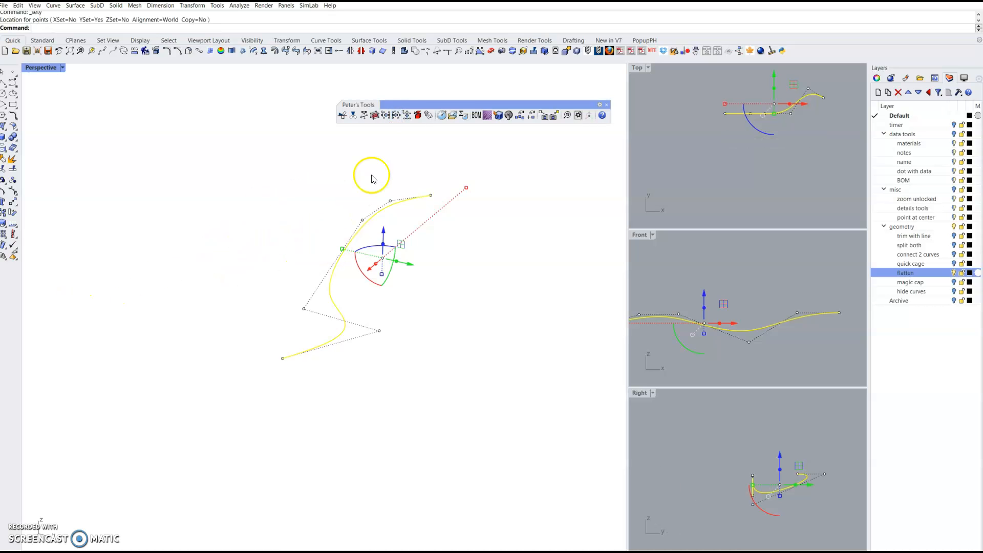
{"action": "right_click", "coordinate": [396, 118]}
{"action": "left_click", "coordinate": [375, 293]}
{"action": "mouse_move", "coordinate": [312, 375]}
{"action": "right_mouse_down"}
{"action": "mouse_move", "coordinate": [352, 362]}
{"action": "mouse_move", "coordinate": [323, 368]}
{"action": "mouse_move", "coordinate": [318, 381]}
{"action": "right_mouse_up"}
{"action": "key", "text": "ctrl+z"}
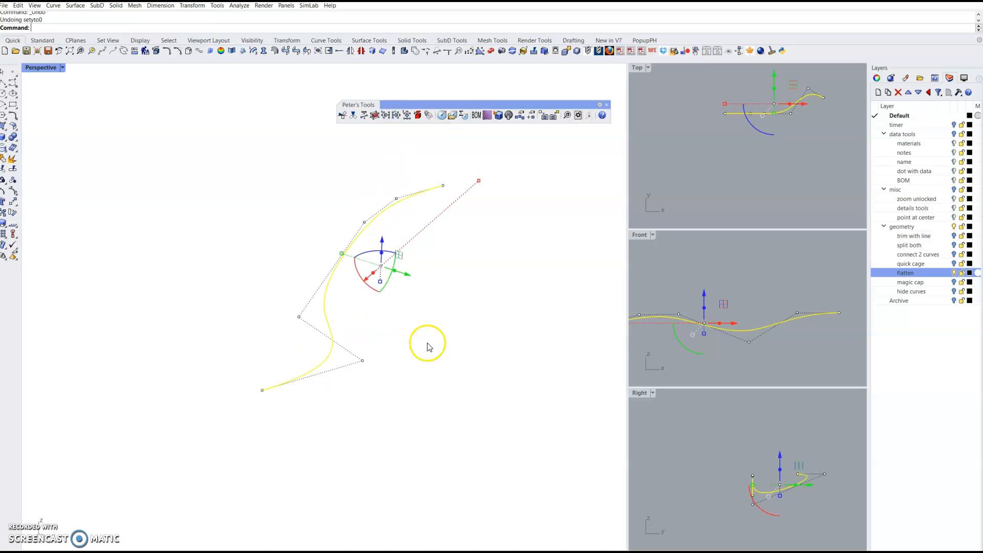
Switch the visible geometry layer from flatten to magic cap.
{"action": "left_click", "coordinate": [955, 273]}
{"action": "left_click", "coordinate": [954, 281]}
{"action": "right_click_drag", "start_coordinate": [166, 339], "coordinate": [226, 362], "text": "shift"}
{"action": "right_click_drag", "start_coordinate": [244, 330], "coordinate": [272, 329], "text": "ctrl"}
{"action": "left_click_drag", "start_coordinate": [391, 315], "coordinate": [329, 380]}
Try Magic Cap on the open box's upper rim edges, the circle and the open polyline, and undo the caps.
{"action": "left_click", "coordinate": [299, 213], "text": "ctrl+shift"}
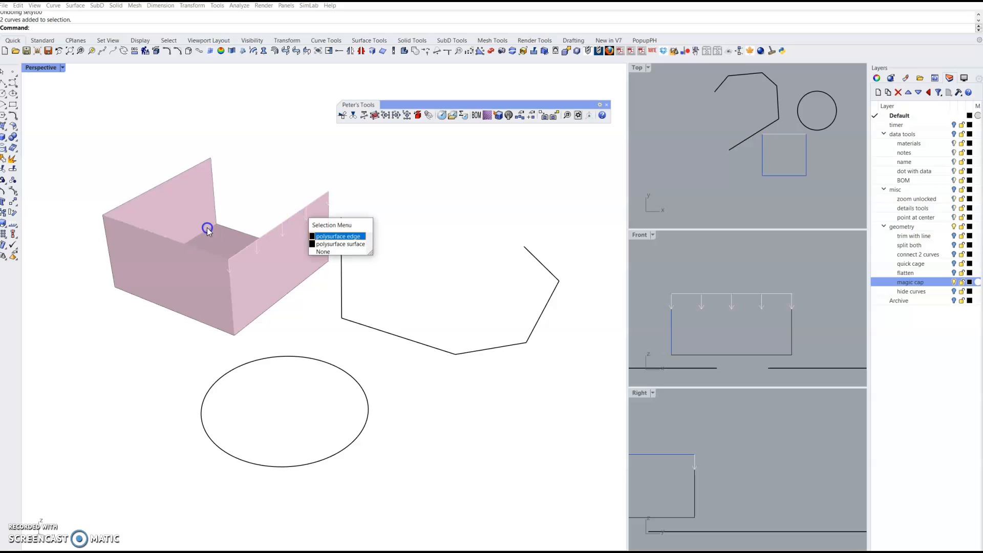
{"action": "left_click", "coordinate": [149, 236], "text": "ctrl+shift"}
{"action": "left_click", "coordinate": [142, 230], "text": "ctrl+shift"}
{"action": "left_click", "coordinate": [134, 200], "text": "ctrl+shift"}
{"action": "left_click", "coordinate": [134, 200], "text": "ctrl+shift"}
{"action": "left_click", "coordinate": [150, 242], "text": "ctrl+shift"}
{"action": "left_click", "coordinate": [251, 363], "text": "shift"}
{"action": "left_click", "coordinate": [342, 308], "text": "shift"}
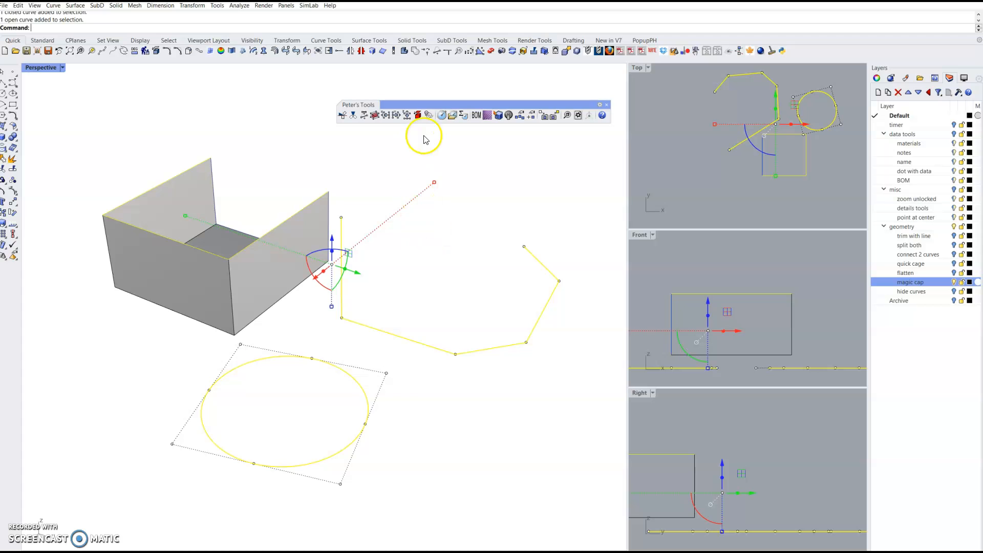
{"action": "left_click", "coordinate": [421, 114]}
{"action": "right_click_drag", "start_coordinate": [443, 428], "coordinate": [405, 417]}
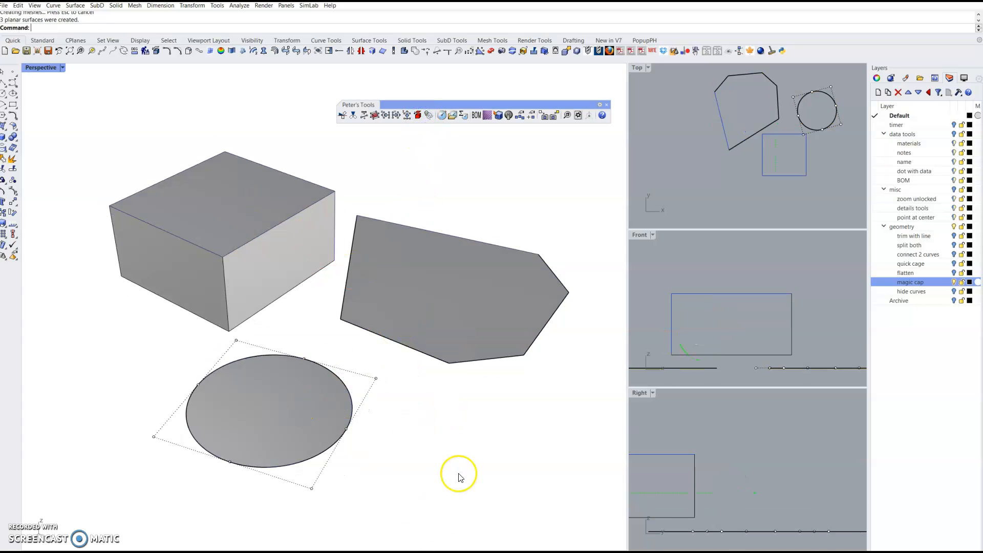
{"action": "key", "text": "ctrl+z"}
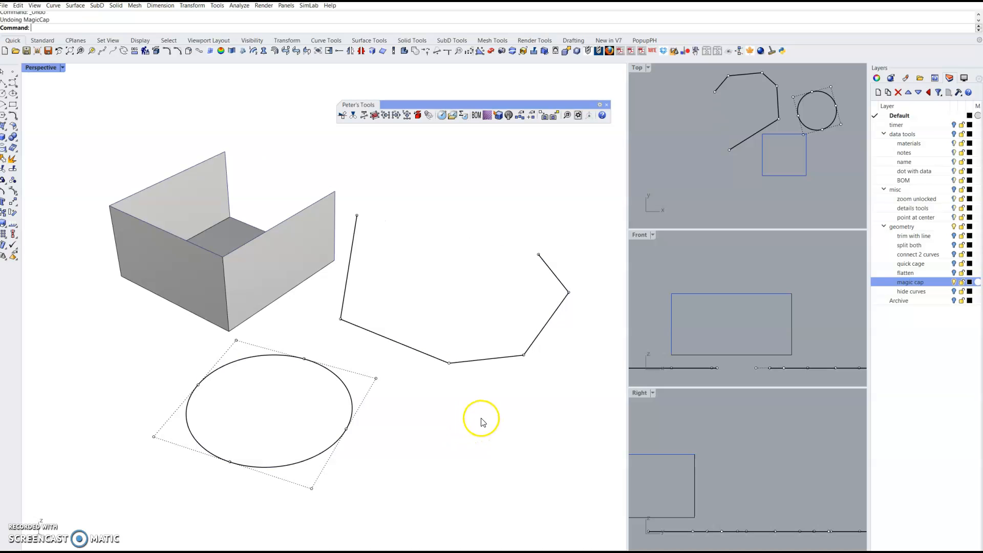
Switch the visible geometry layer from magic cap to hide curves.
{"action": "left_click", "coordinate": [954, 282]}
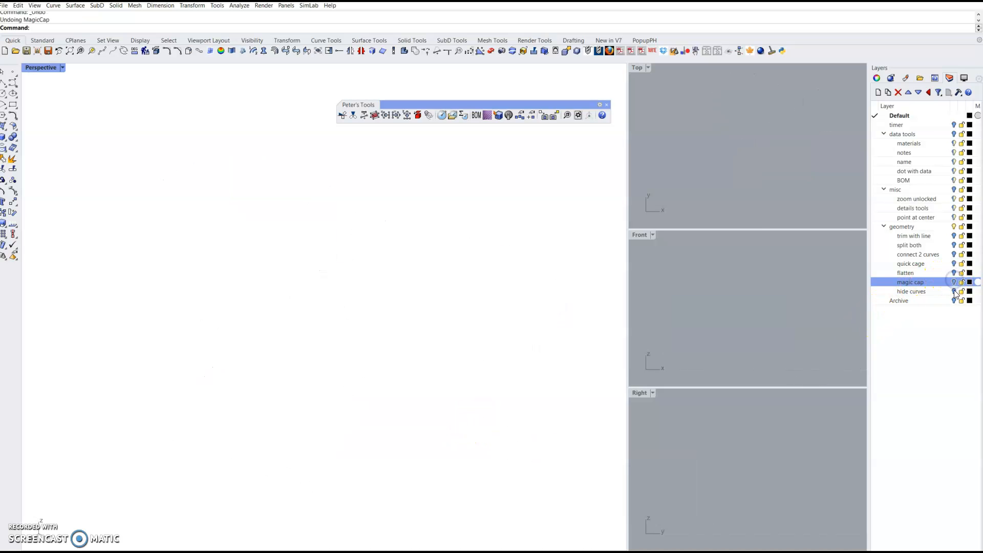
{"action": "left_click", "coordinate": [954, 290]}
{"action": "right_click_drag", "start_coordinate": [334, 439], "coordinate": [325, 410]}
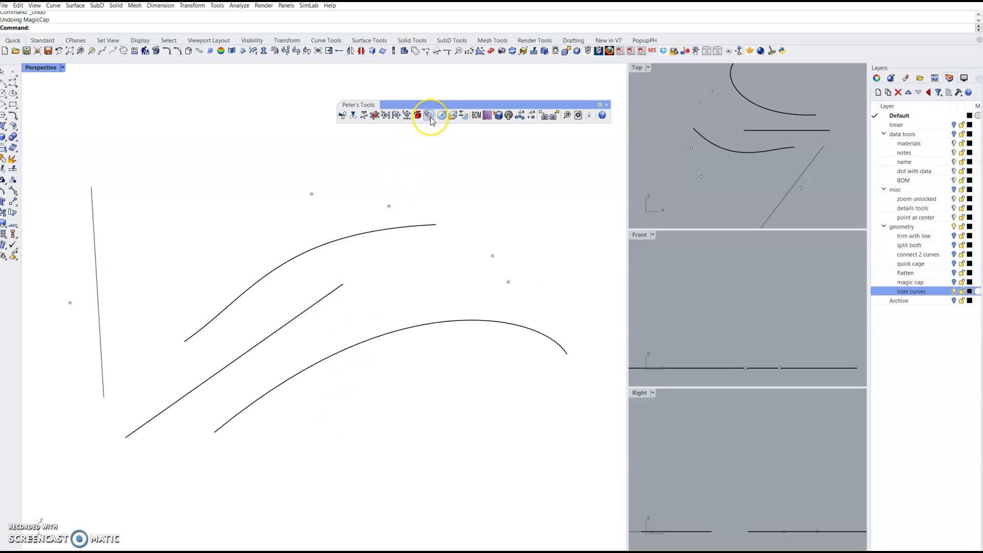
Hide all unselected curves while keeping the upper S-shaped curve, and hide all unselected points.
{"action": "left_click_drag", "start_coordinate": [418, 275], "coordinate": [288, 383]}
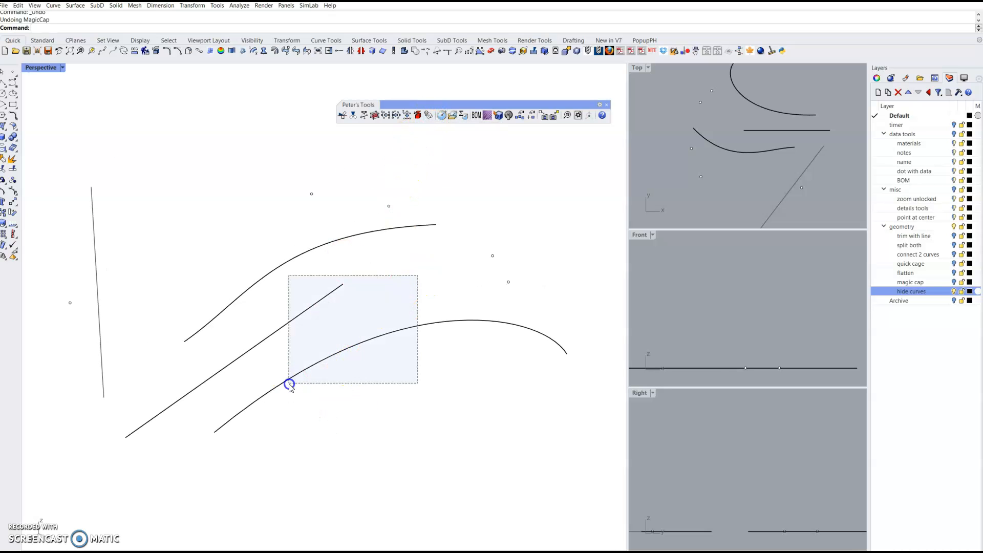
{"action": "left_click", "coordinate": [408, 432]}
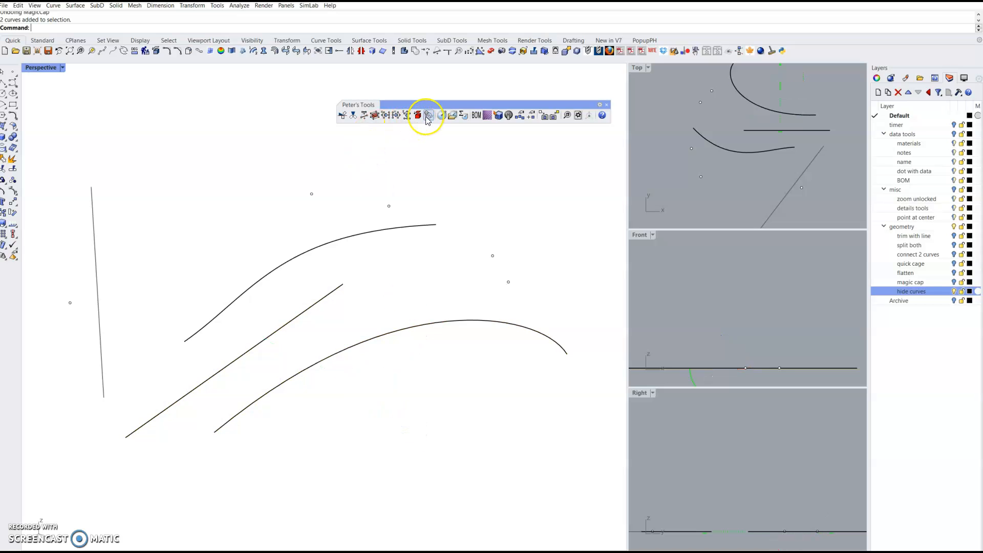
{"action": "left_click", "coordinate": [343, 237]}
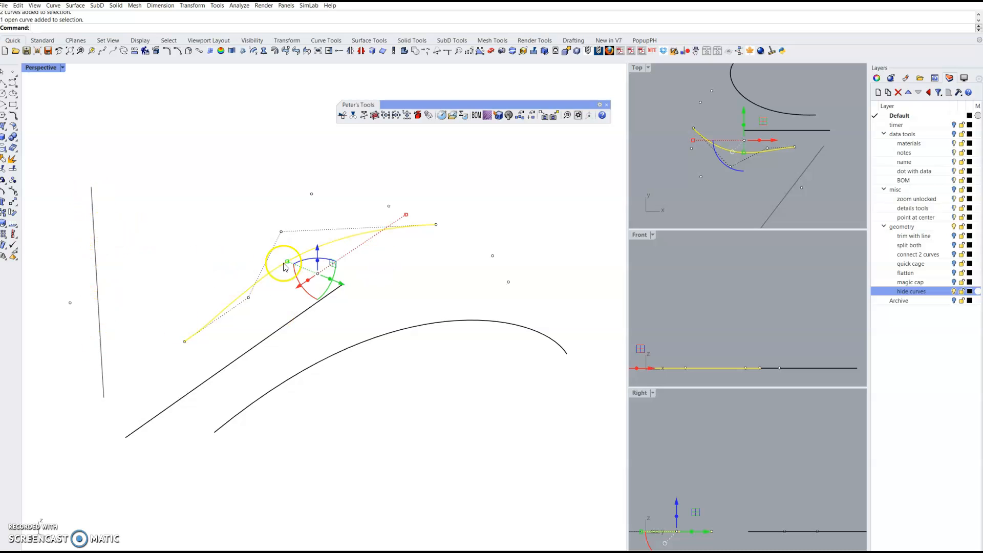
{"action": "left_click", "coordinate": [428, 116]}
{"action": "left_click", "coordinate": [439, 280]}
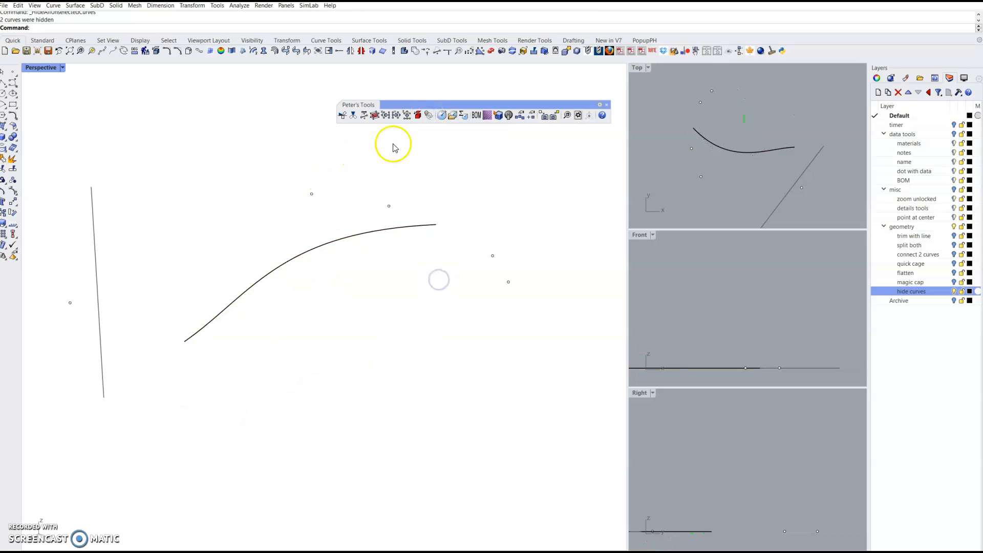
{"action": "right_click", "coordinate": [429, 115]}
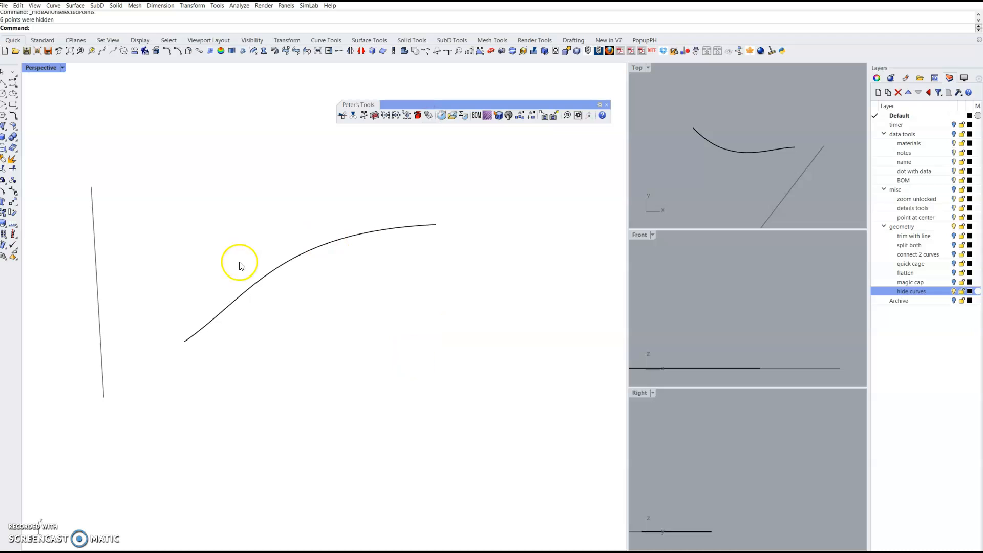
{"action": "left_click_drag", "start_coordinate": [400, 201], "coordinate": [373, 262]}
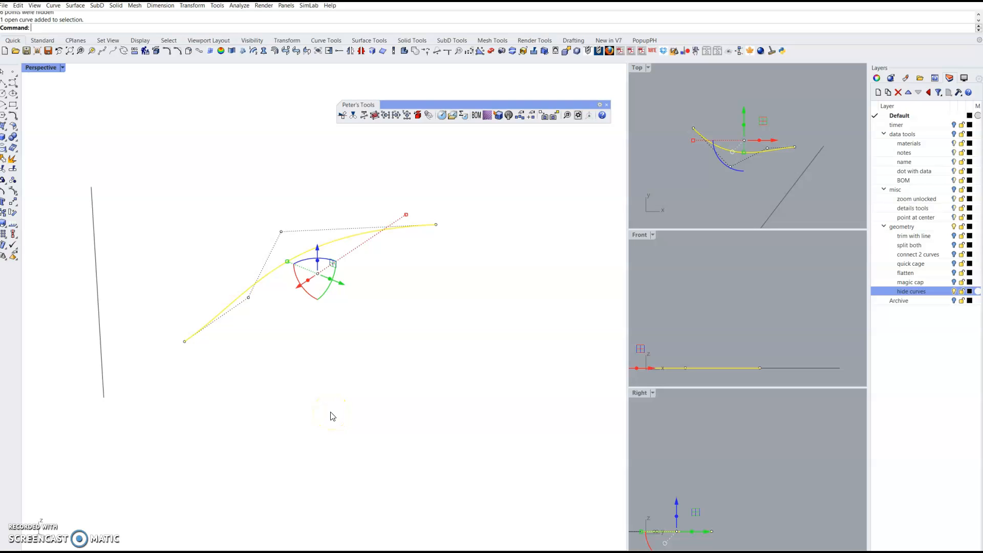
{"action": "left_click", "coordinate": [503, 235]}
{"action": "key", "text": "Escape"}
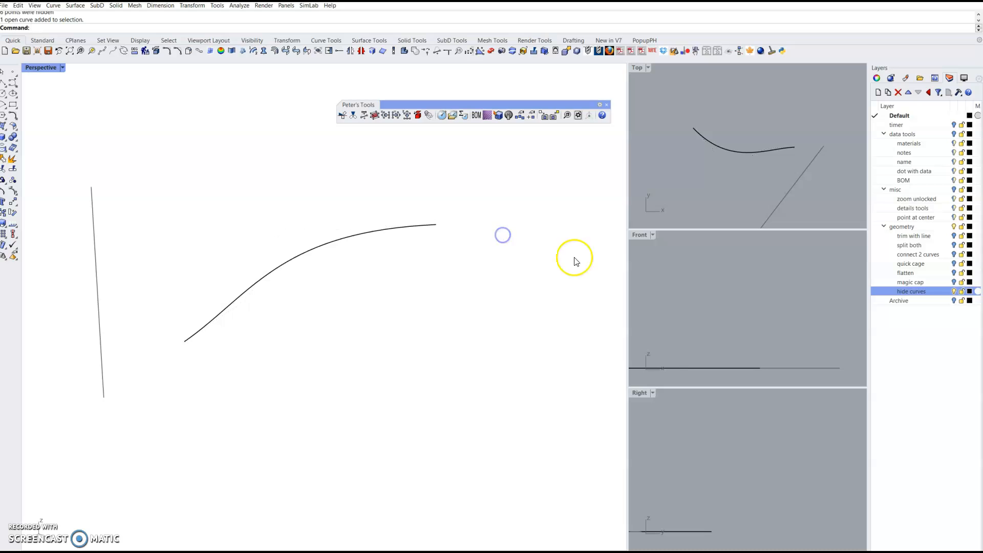
{"action": "left_click", "coordinate": [390, 396]}
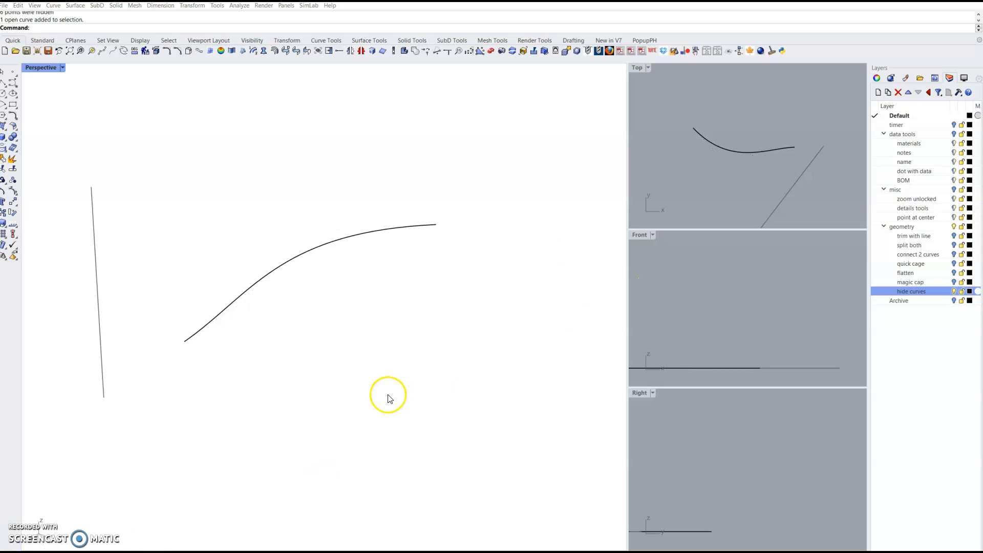